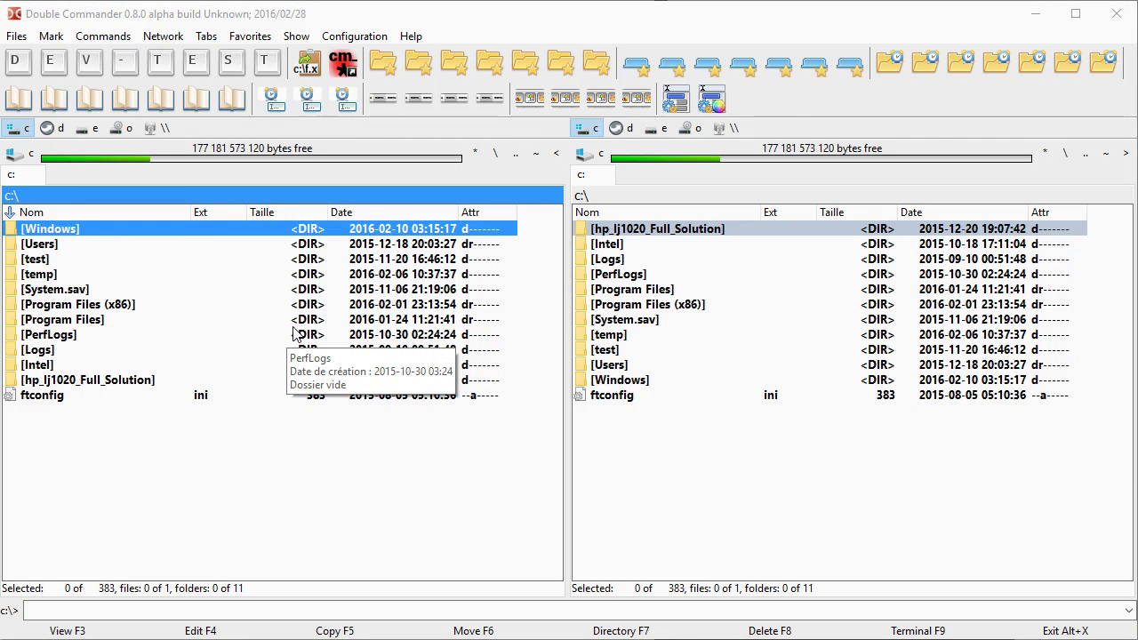
Glance at the tree view menu settings, then browse the directory hotlist menu and its submenus.
{"action": "left_click", "coordinate": [676, 100]}
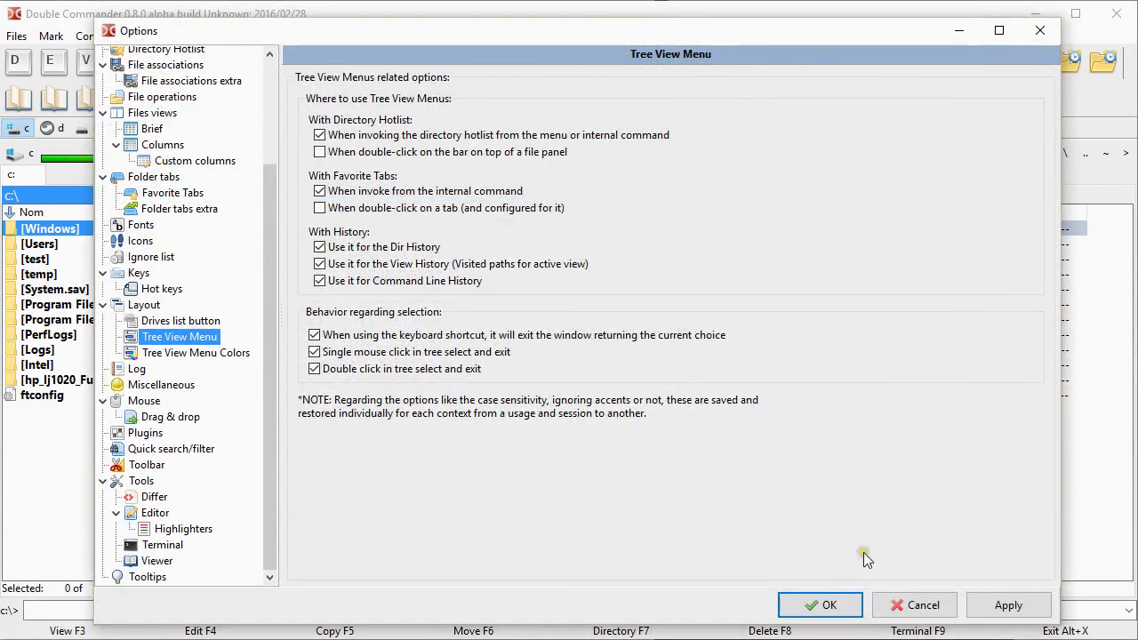
{"action": "left_click", "coordinate": [916, 605]}
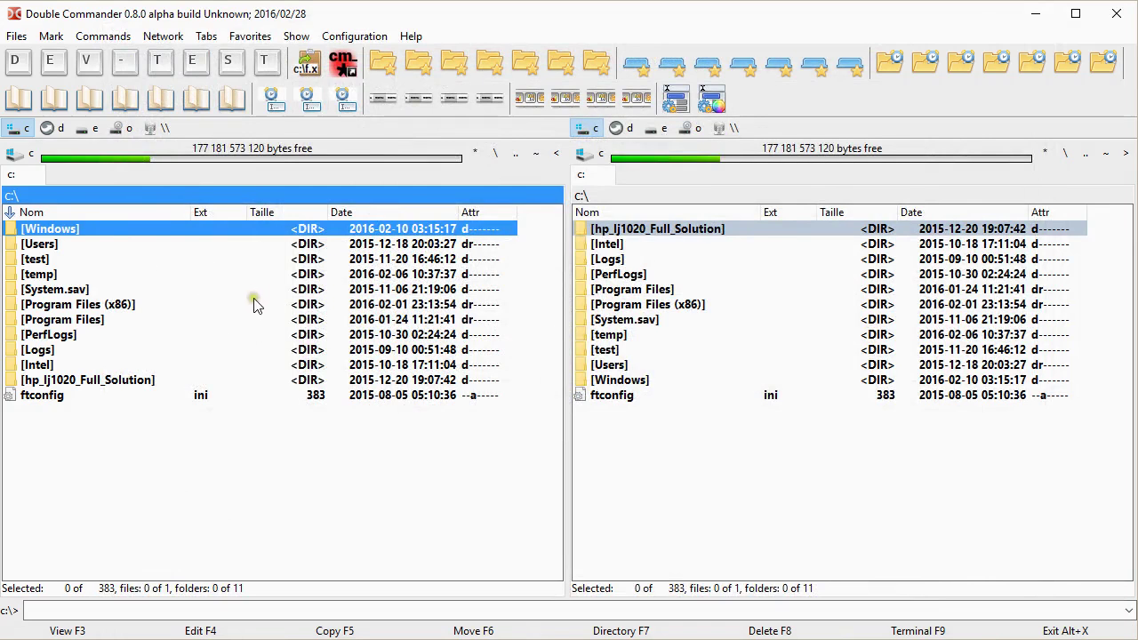
{"action": "double_click", "coordinate": [205, 195]}
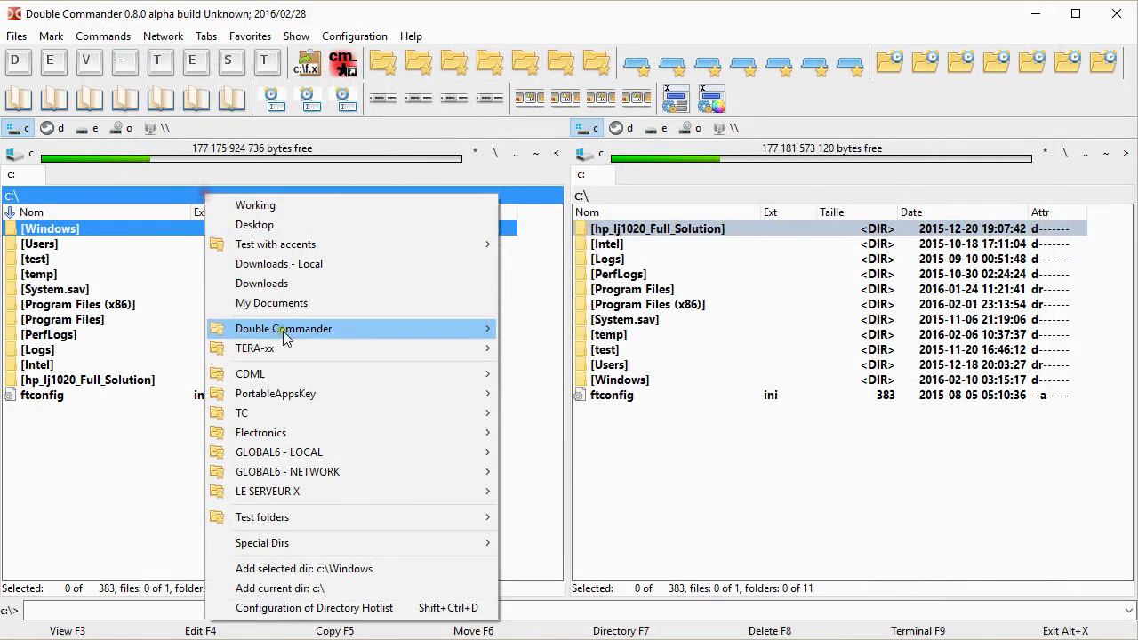
{"action": "mouse_move", "coordinate": [298, 453]}
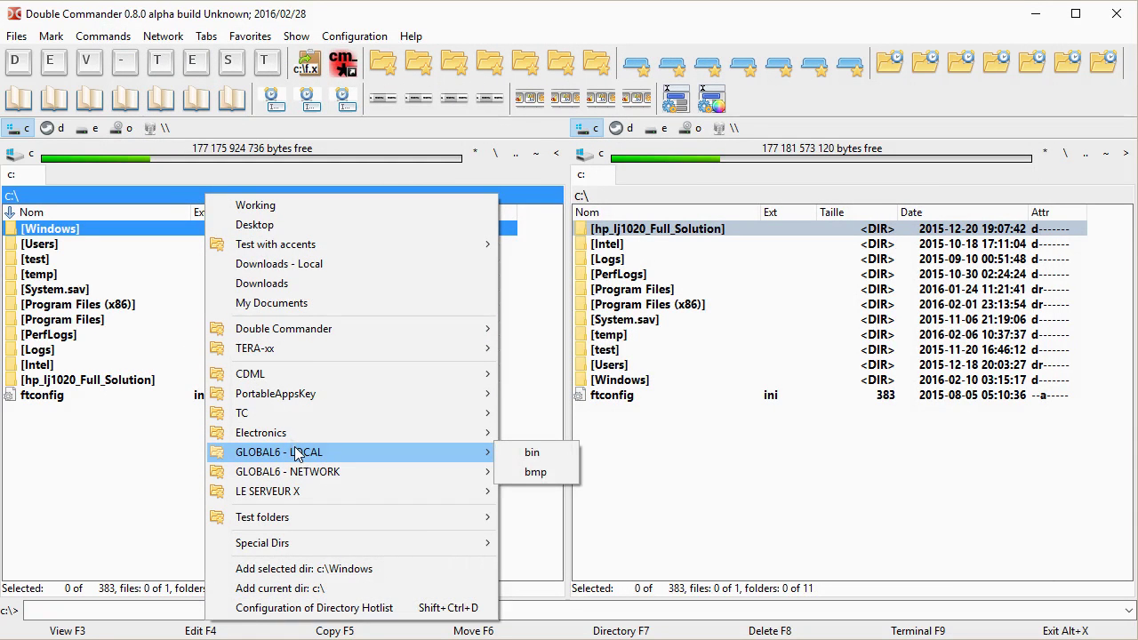
{"action": "mouse_move", "coordinate": [294, 374]}
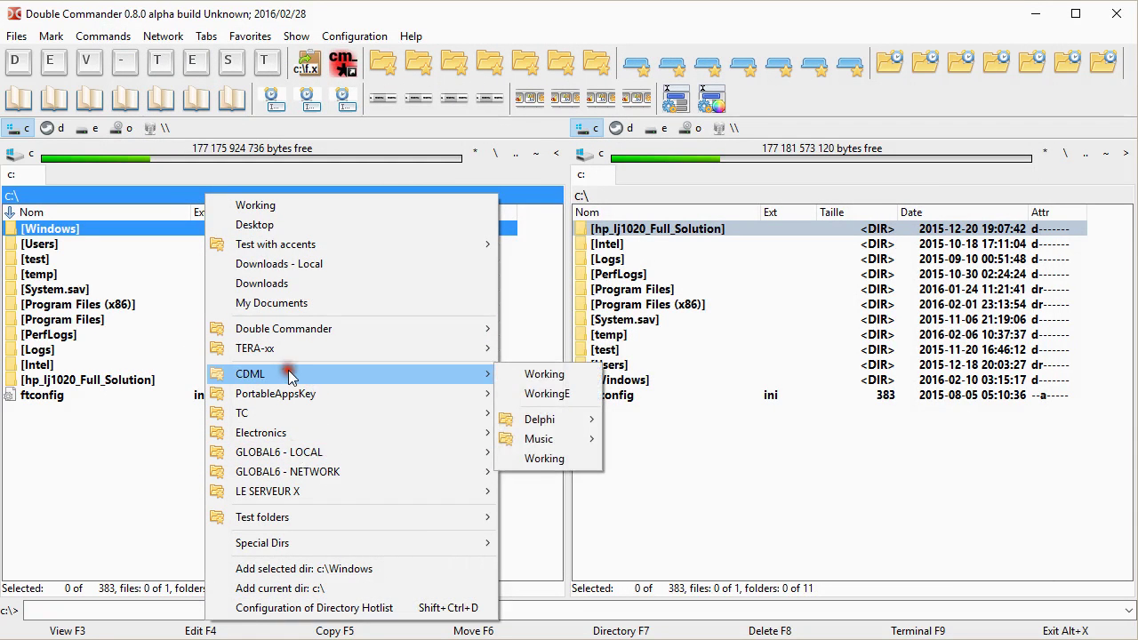
{"action": "mouse_move", "coordinate": [558, 444]}
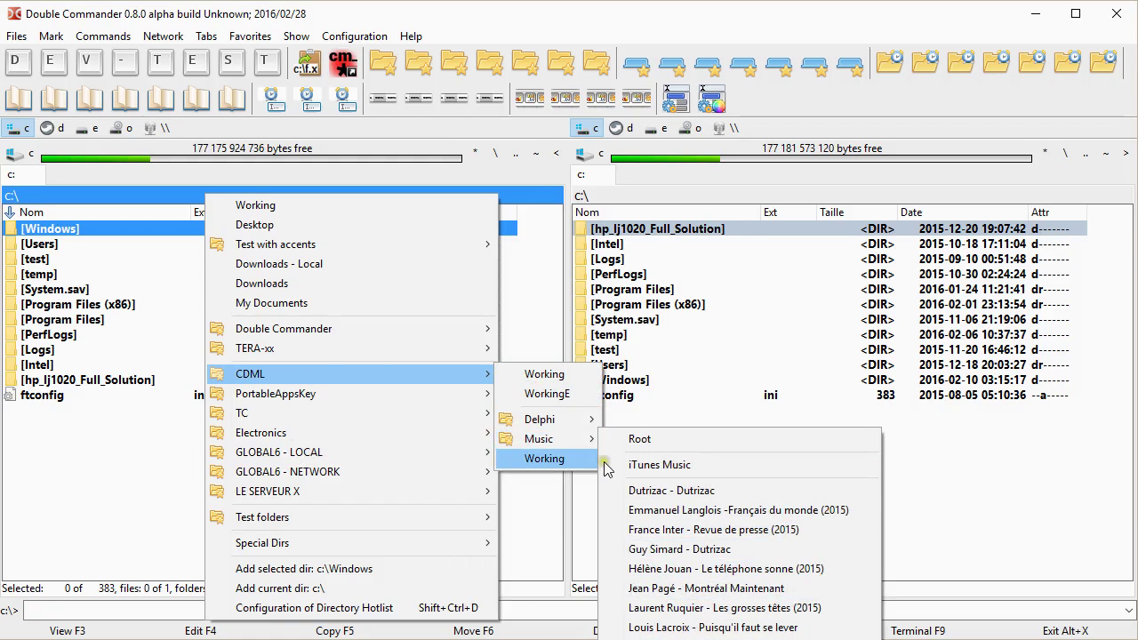
{"action": "mouse_move", "coordinate": [343, 432]}
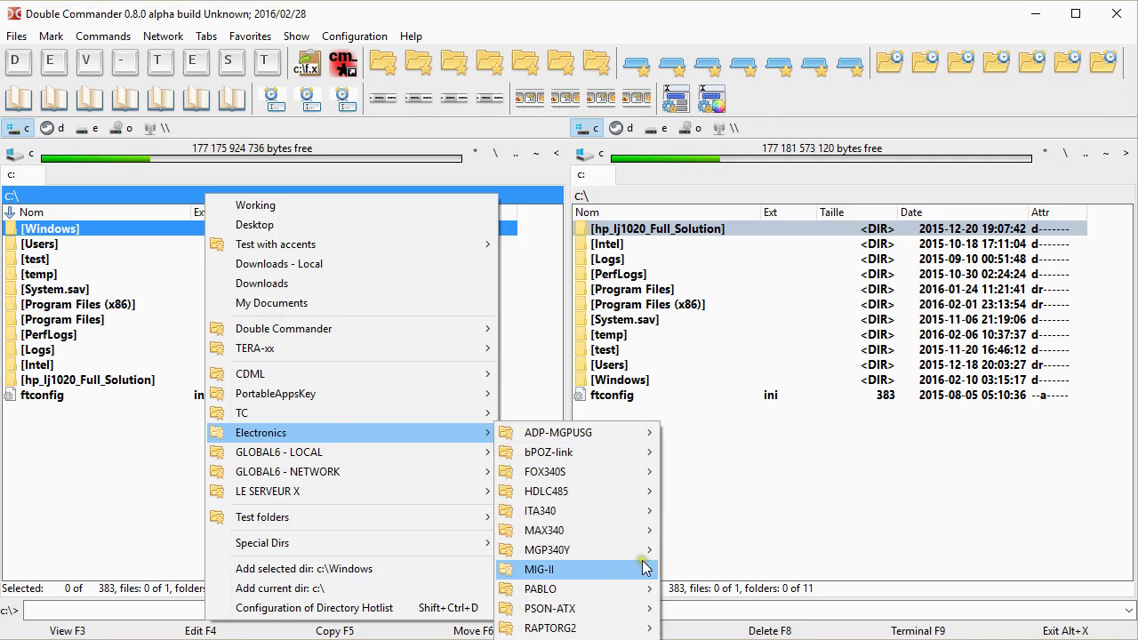
{"action": "mouse_move", "coordinate": [638, 569]}
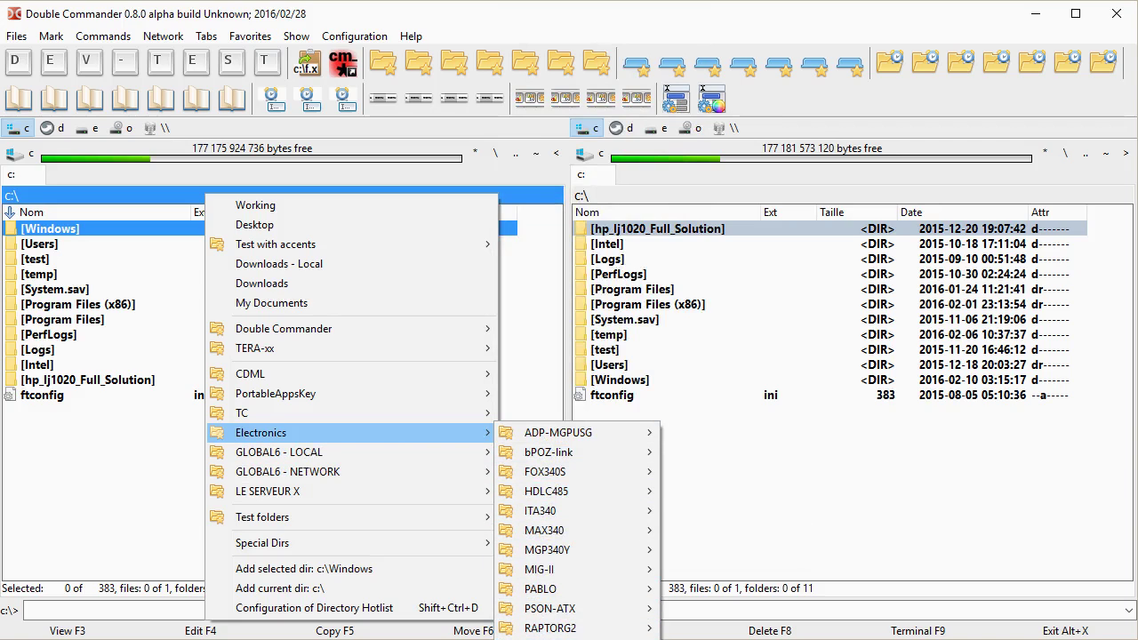
{"action": "mouse_move", "coordinate": [614, 454]}
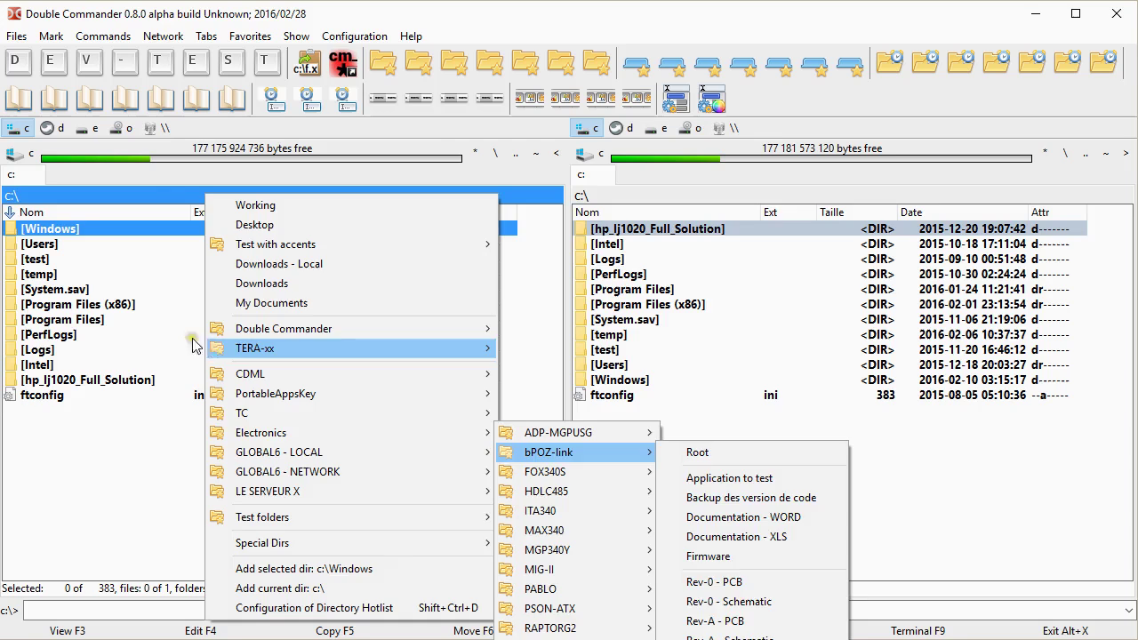
{"action": "left_click", "coordinate": [146, 318]}
Compare the directory hotlist as a filterable tree with the plain hotlist menu.
{"action": "mouse_move", "coordinate": [239, 294]}
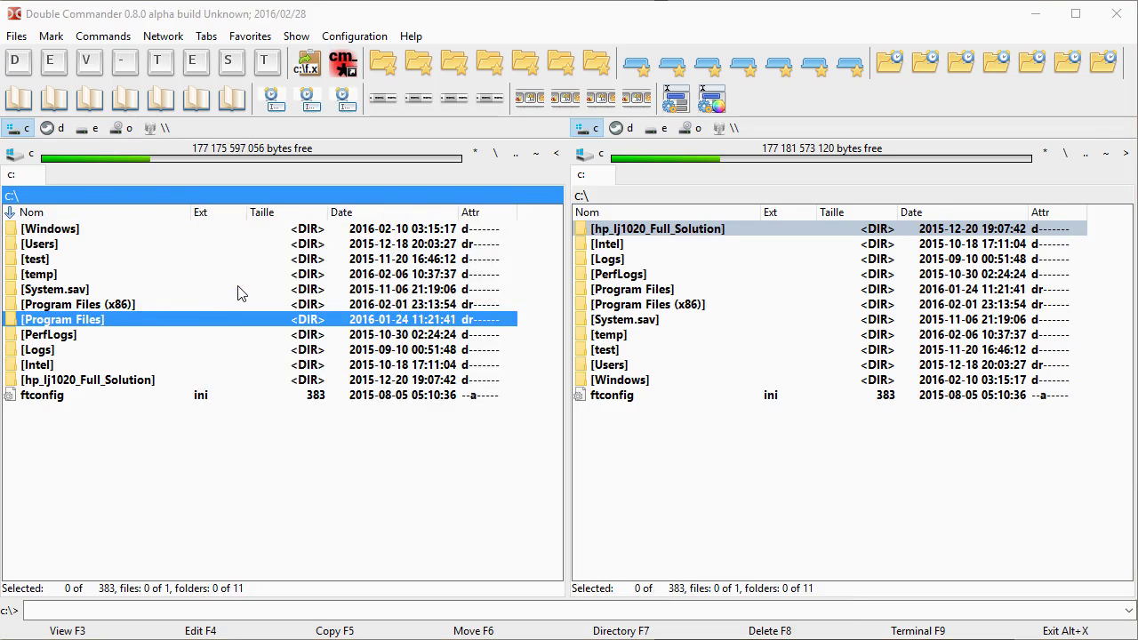
{"action": "key", "text": "ctrl+d"}
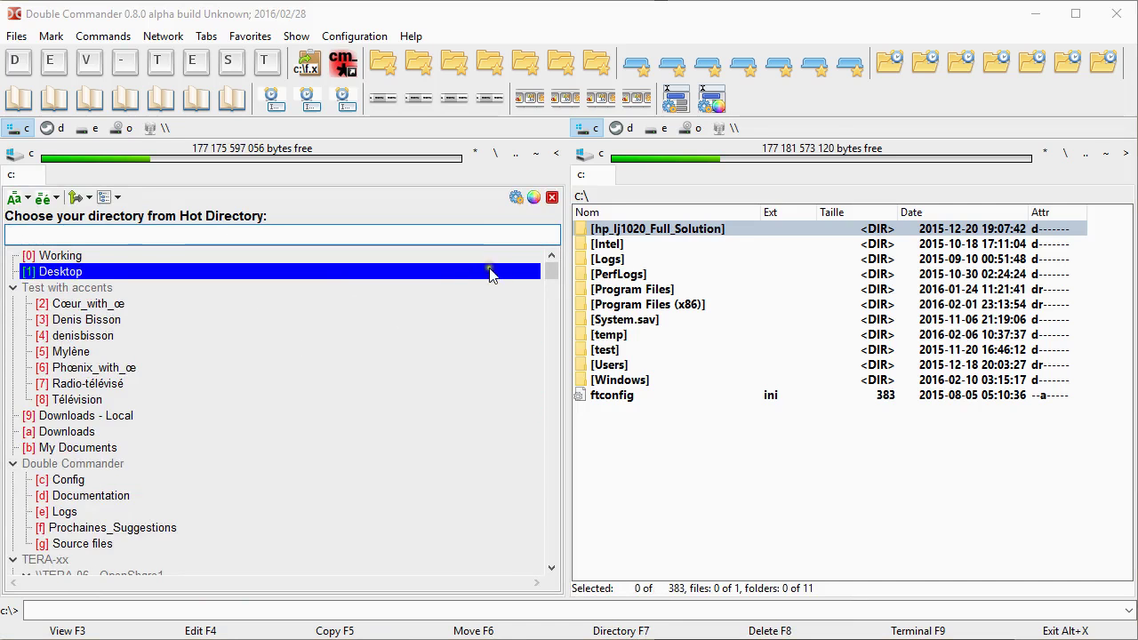
{"action": "left_click_drag", "start_coordinate": [550, 272], "coordinate": [551, 333]}
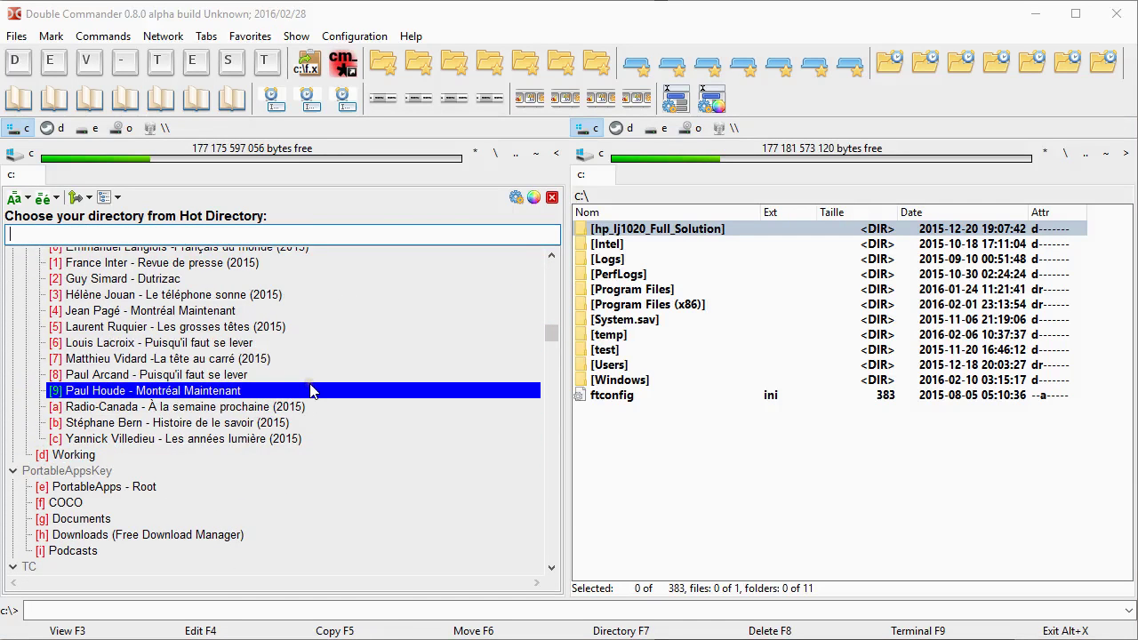
{"action": "key", "text": "Escape"}
{"action": "double_click", "coordinate": [187, 196]}
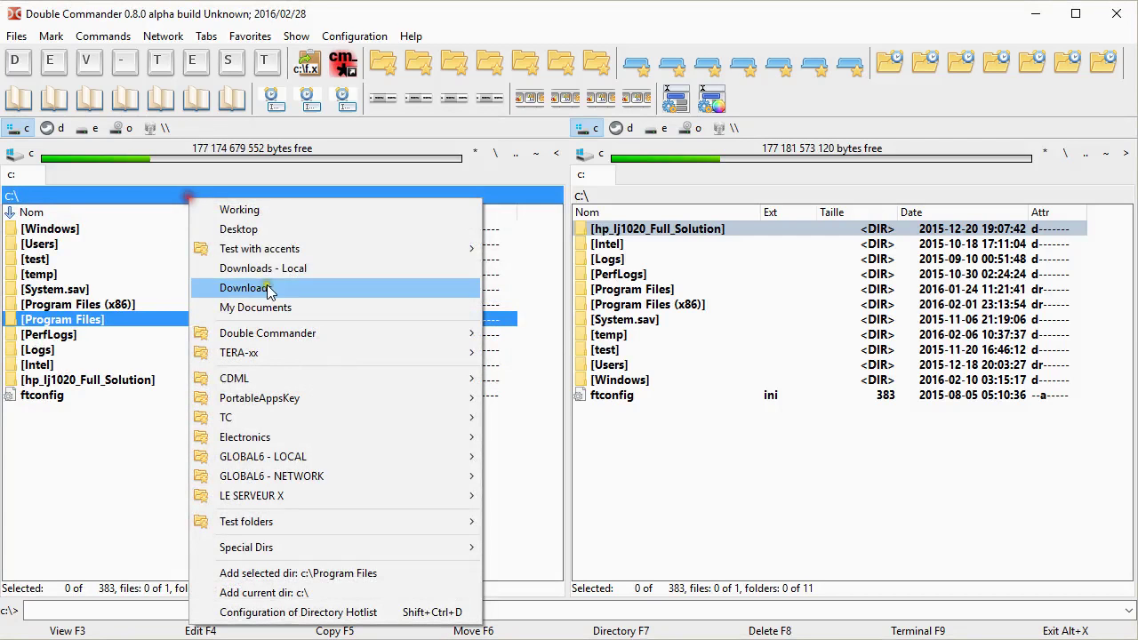
{"action": "key", "text": "Escape"}
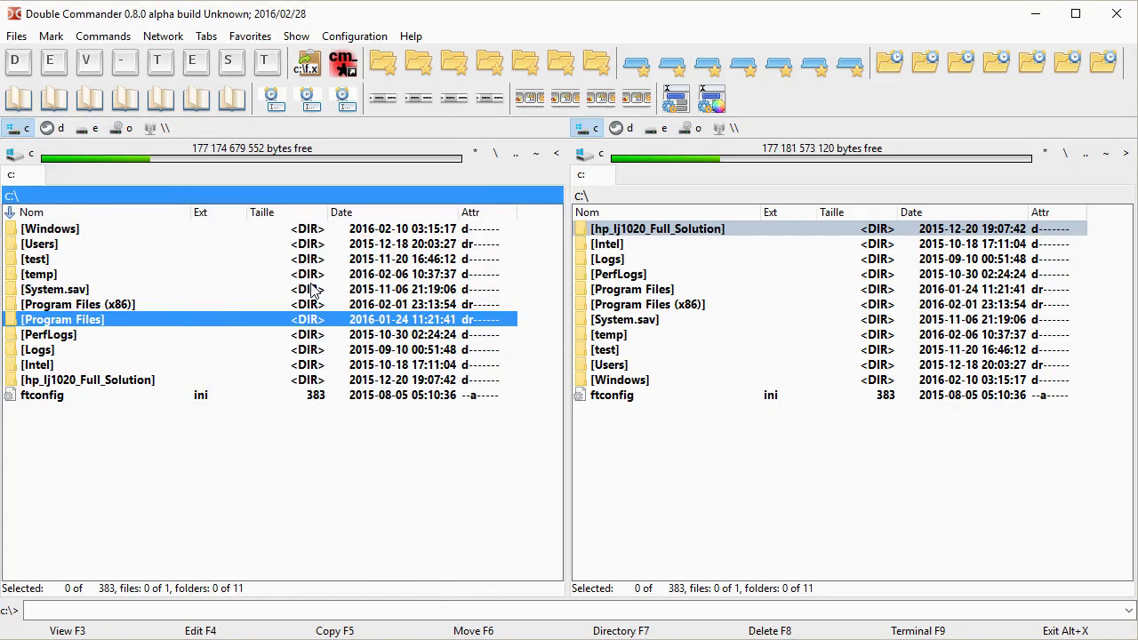
Filter the hotlist tree by 'de', step through the matches, then clear the filter.
{"action": "key", "text": "ctrl+d"}
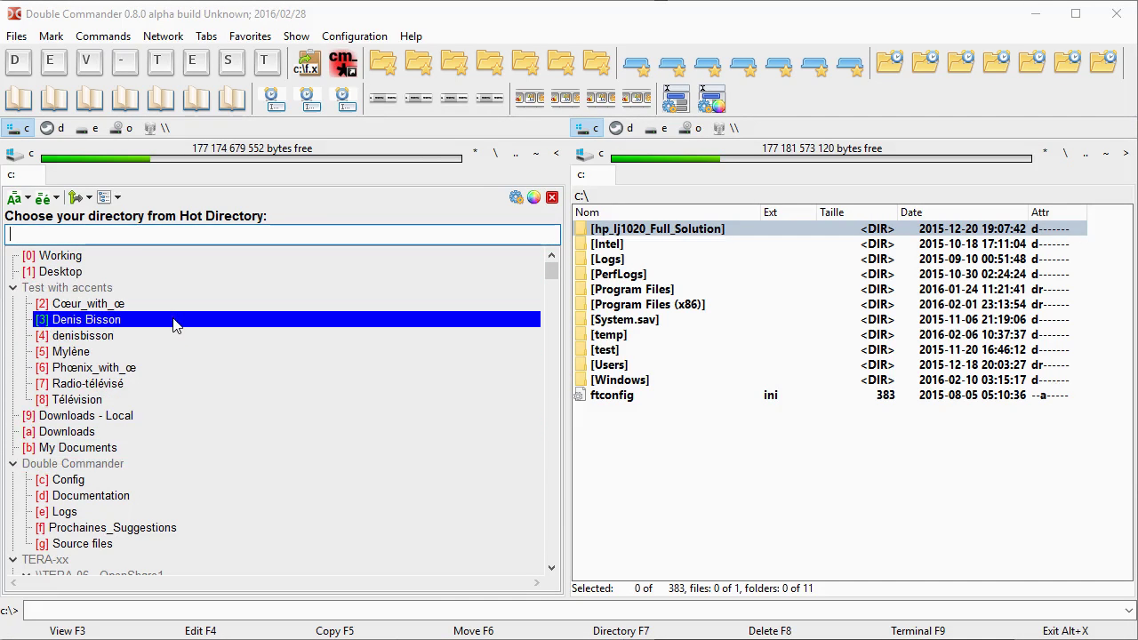
{"action": "type", "text": "de"}
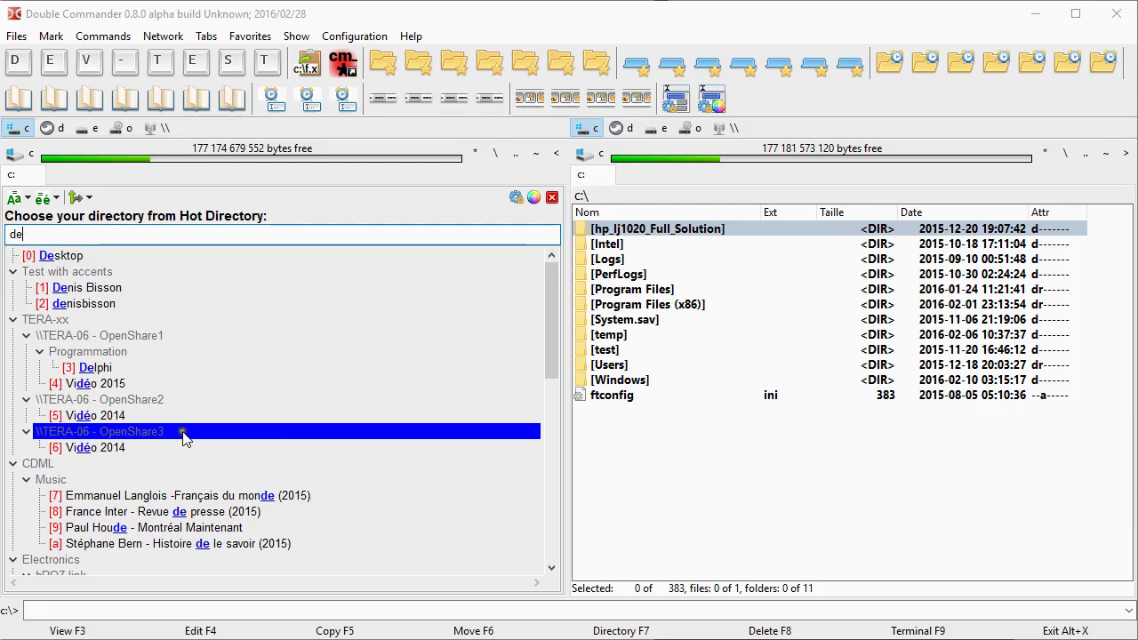
{"action": "key", "text": "Down"}
{"action": "key", "text": "Down"}
{"action": "key", "text": "Down"}
{"action": "key", "text": "Down"}
{"action": "key", "text": "Down"}
{"action": "key", "text": "Down"}
{"action": "key", "text": "Down"}
{"action": "key", "text": "Down"}
{"action": "key", "text": "Down"}
{"action": "key", "text": "Down"}
{"action": "key", "text": "Down"}
{"action": "key", "text": "Down"}
{"action": "key", "text": "Down"}
{"action": "key", "text": "Down"}
{"action": "key", "text": "Down"}
{"action": "key", "text": "Down"}
{"action": "key", "text": "Down"}
{"action": "key", "text": "Down"}
{"action": "key", "text": "Down"}
{"action": "key", "text": "Down"}
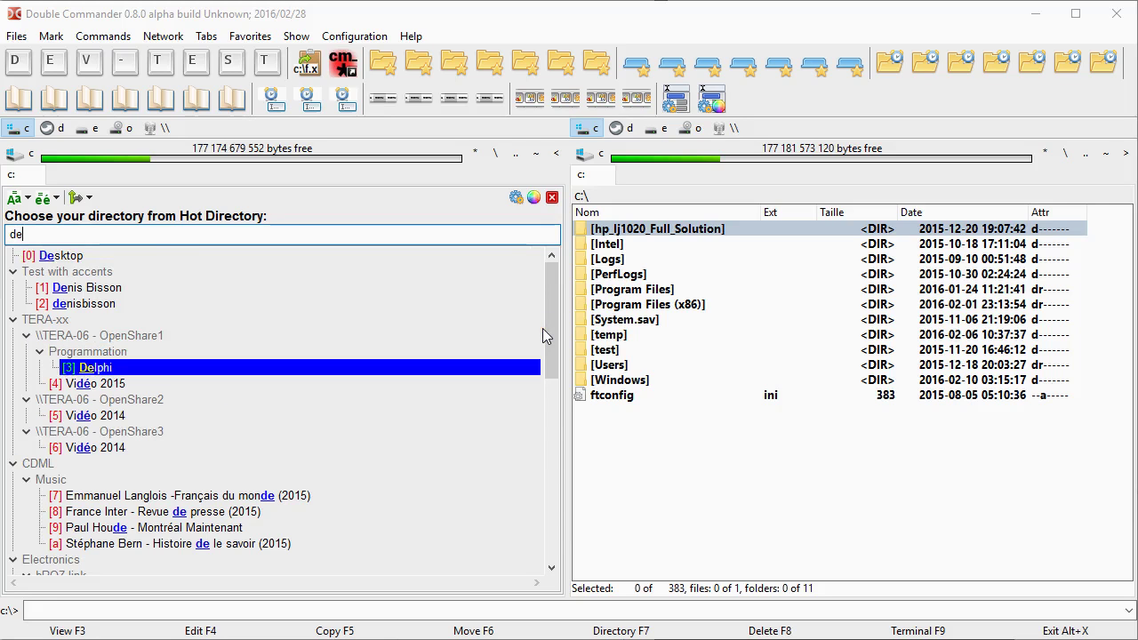
{"action": "key", "text": "Down"}
{"action": "key", "text": "Down"}
{"action": "key", "text": "Down"}
{"action": "key", "text": "Down"}
{"action": "key", "text": "Down"}
{"action": "key", "text": "Down"}
{"action": "key", "text": "Down"}
{"action": "key", "text": "Down"}
{"action": "key", "text": "Down"}
{"action": "key", "text": "Down"}
{"action": "key", "text": "Down"}
{"action": "key", "text": "Down"}
{"action": "key", "text": "Down"}
{"action": "key", "text": "Down"}
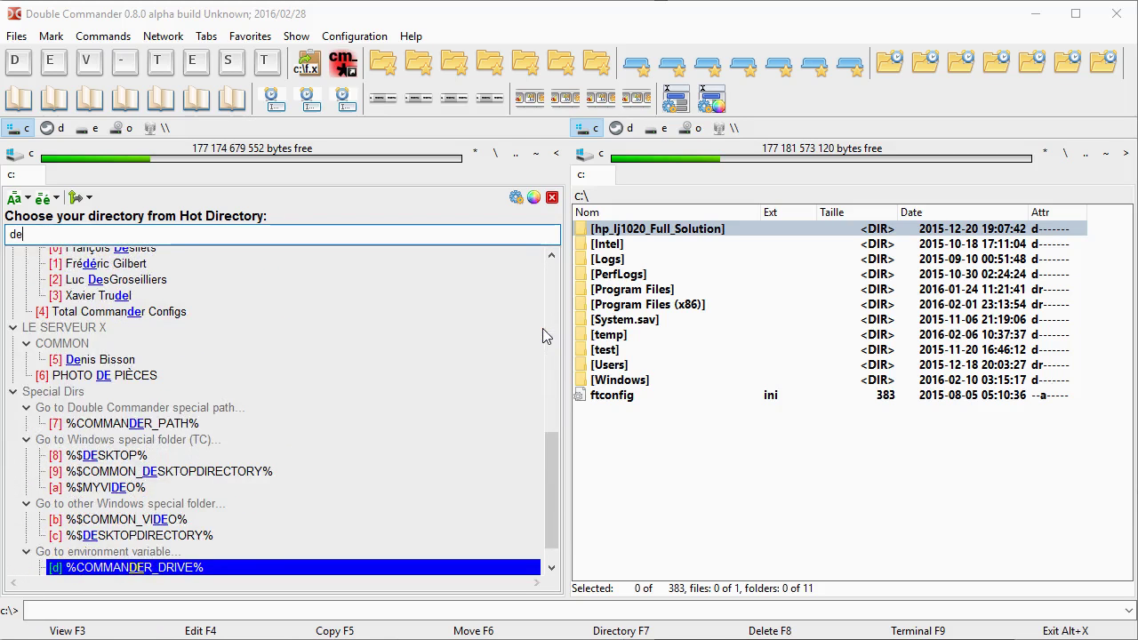
{"action": "key", "text": "Up"}
{"action": "key", "text": "Up"}
{"action": "key", "text": "Up"}
{"action": "key", "text": "Up"}
{"action": "key", "text": "Up"}
{"action": "key", "text": "Up"}
{"action": "key", "text": "Up"}
{"action": "key", "text": "Up"}
{"action": "key", "text": "Up"}
{"action": "key", "text": "Up"}
{"action": "key", "text": "Up"}
{"action": "key", "text": "Up"}
{"action": "key", "text": "Up"}
{"action": "key", "text": "Up"}
{"action": "key", "text": "Up"}
{"action": "key", "text": "Up"}
{"action": "key", "text": "Up"}
{"action": "key", "text": "Up"}
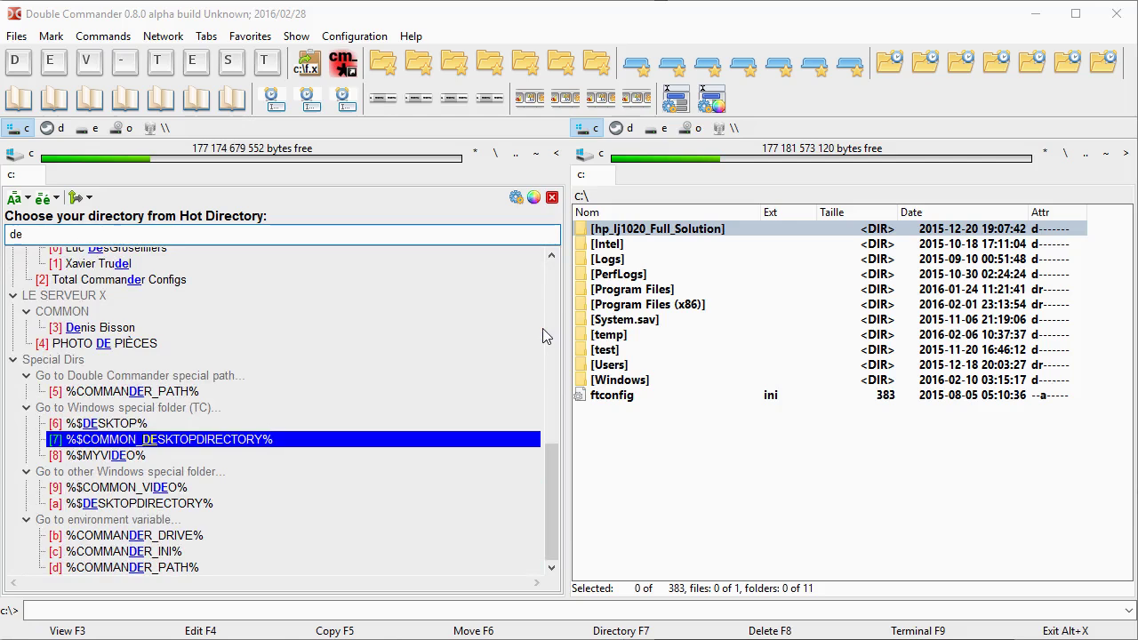
{"action": "key", "text": "BackSpace"}
{"action": "key", "text": "BackSpace"}
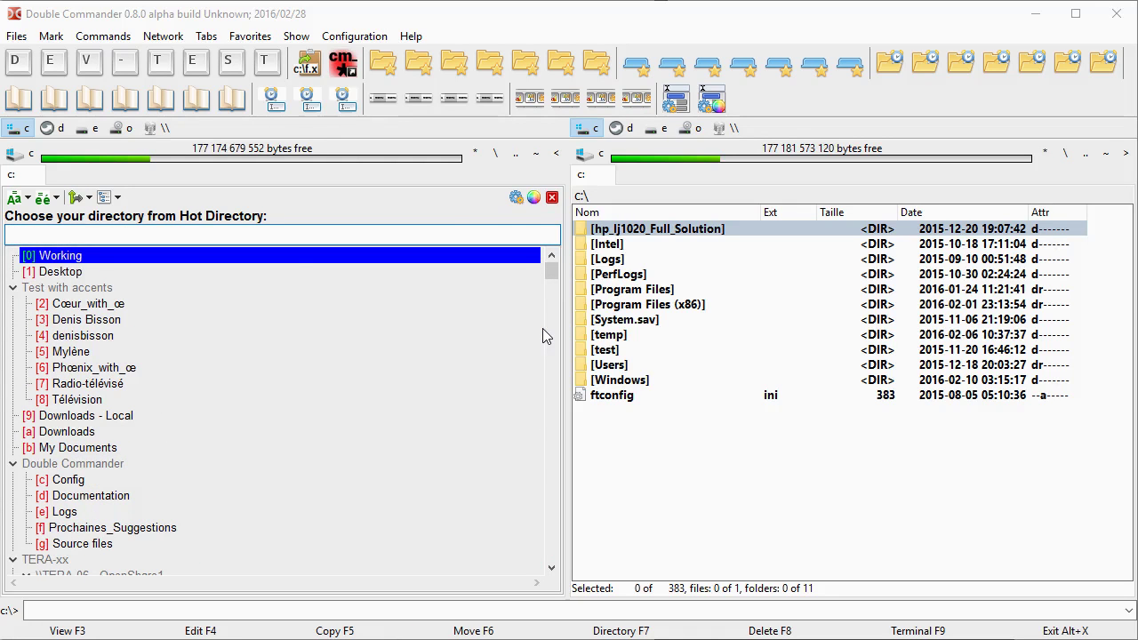
{"action": "key", "text": "Escape"}
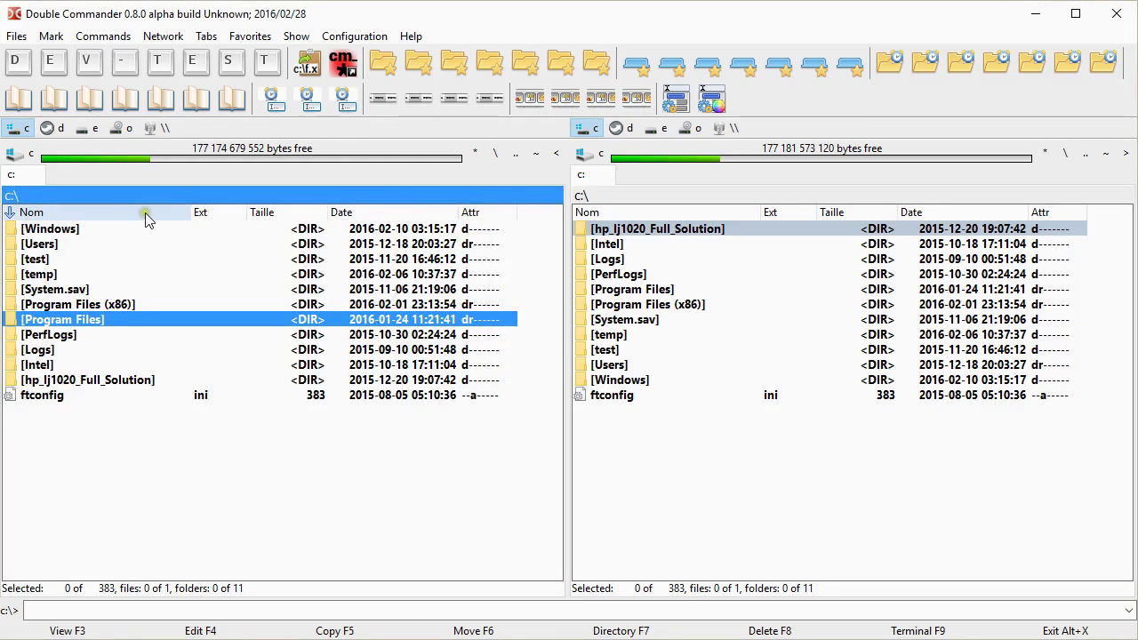
Bring up the directory hotlist menu with a middle-click and browse its submenus.
{"action": "middle_click", "coordinate": [110, 195]}
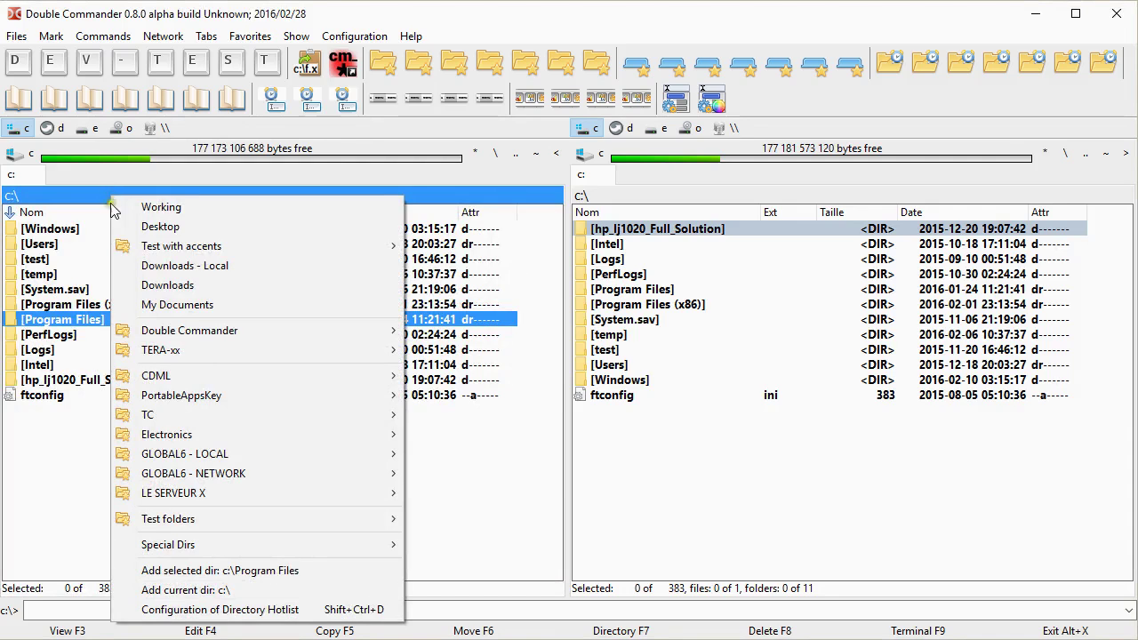
{"action": "mouse_move", "coordinate": [169, 377]}
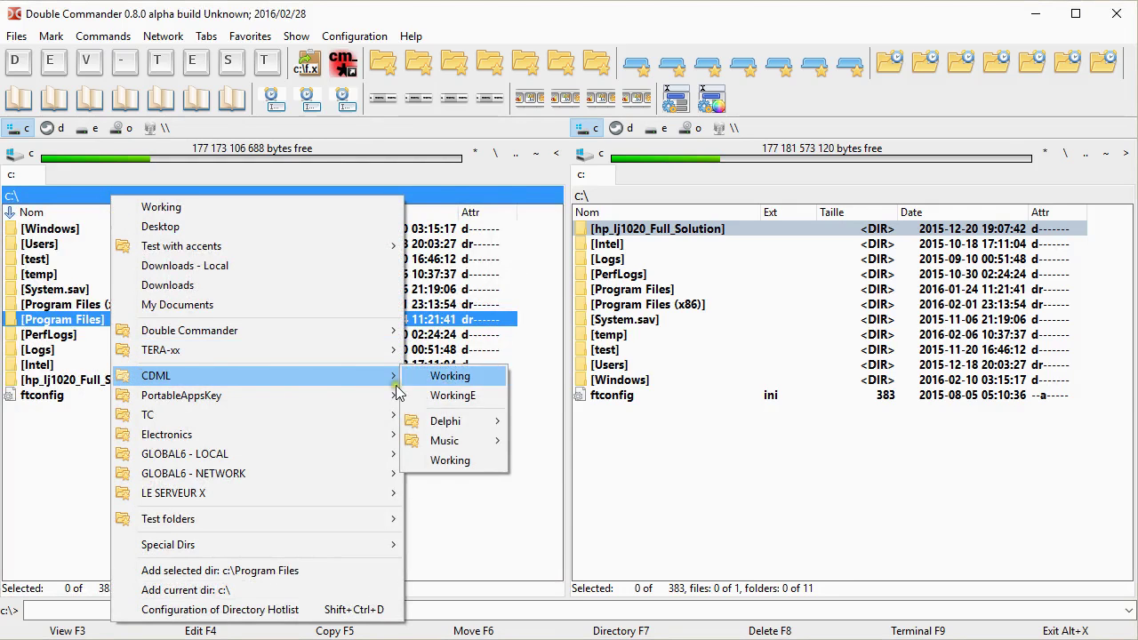
{"action": "mouse_move", "coordinate": [471, 438]}
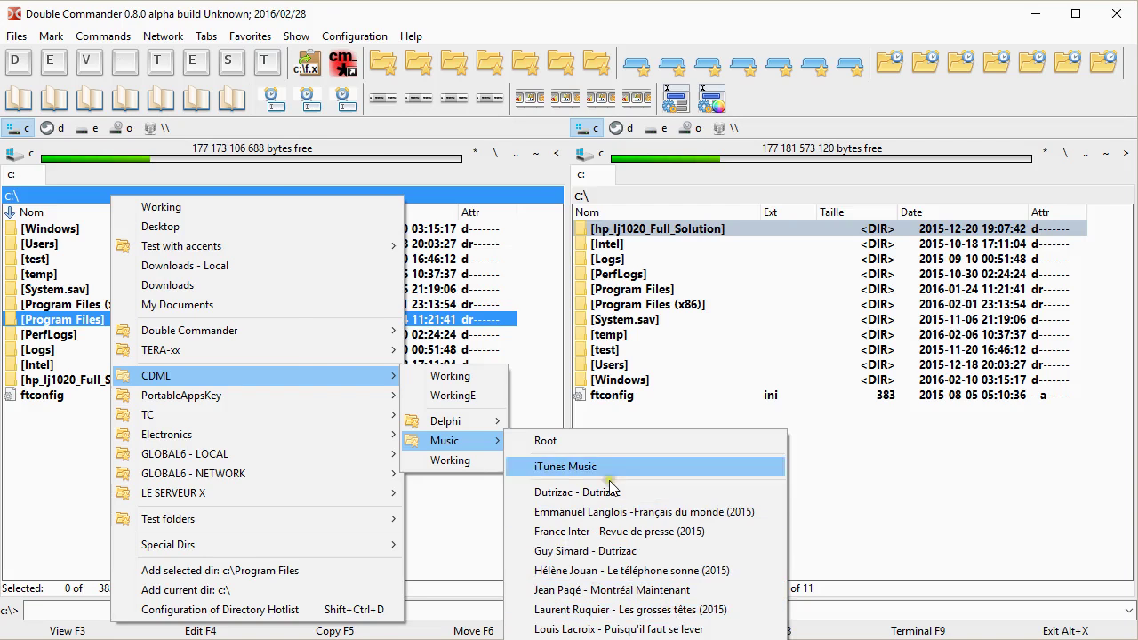
{"action": "left_click", "coordinate": [486, 283]}
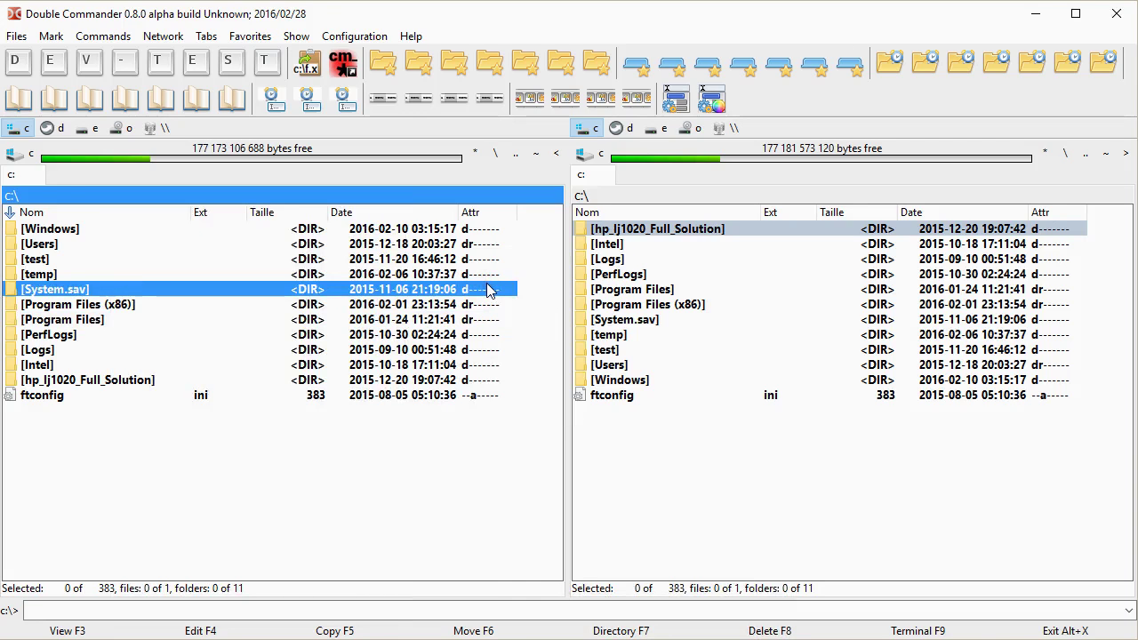
Filter the hotlist tree by 'ruq', go to Les grosses têtes (2015), then load the (empty) favorite tabs.
{"action": "key", "text": "ctrl+d"}
{"action": "type", "text": "ruq"}
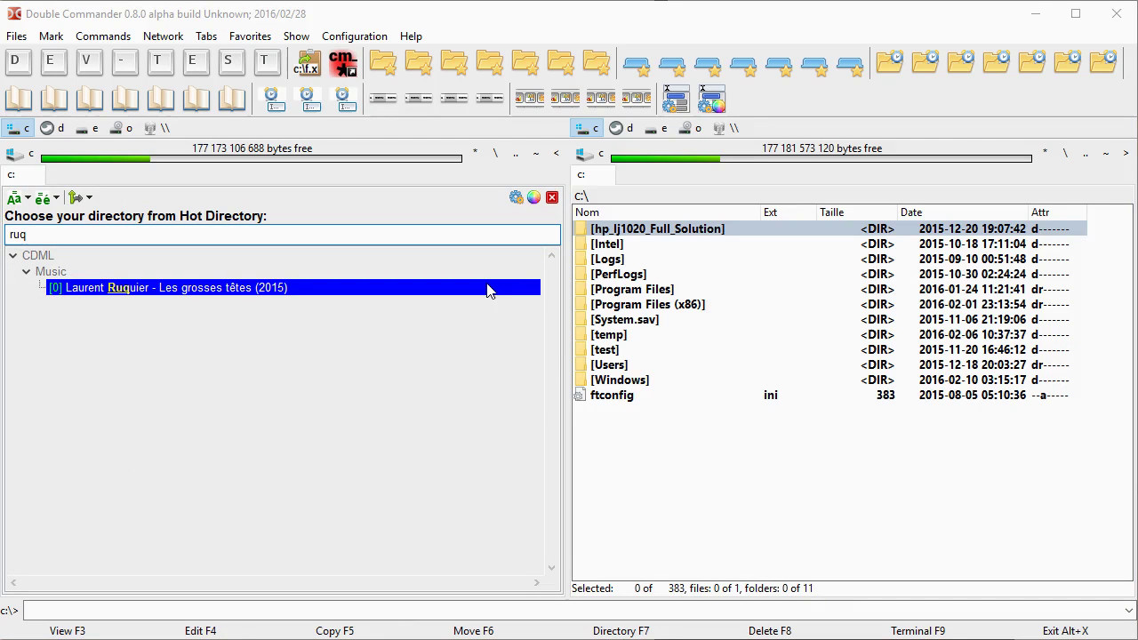
{"action": "left_click", "coordinate": [154, 288]}
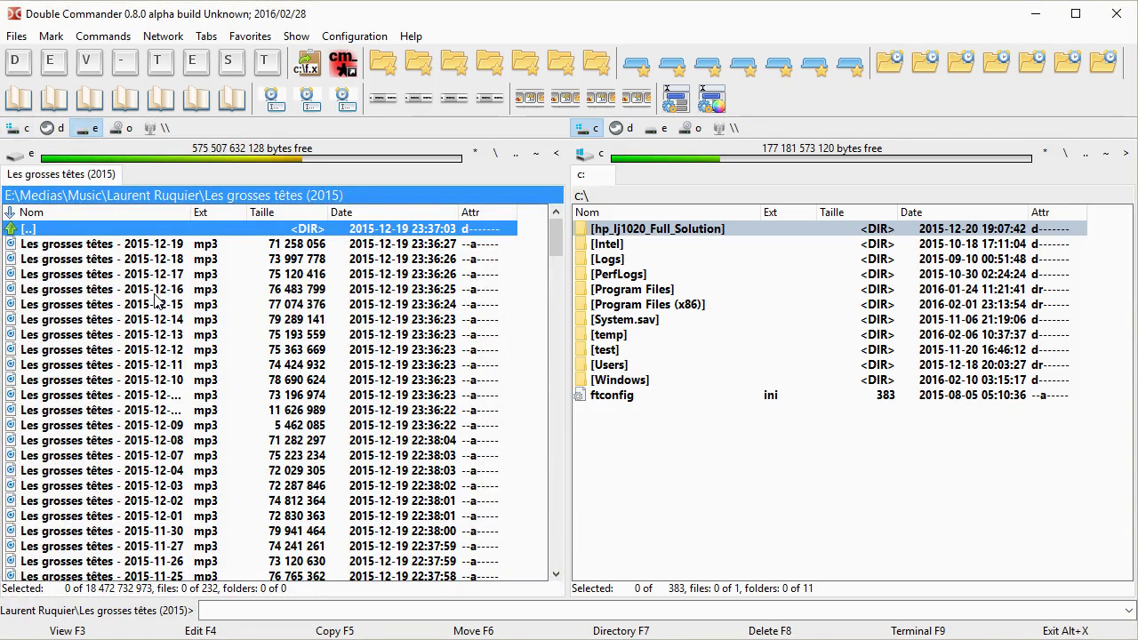
{"action": "right_click", "coordinate": [45, 174]}
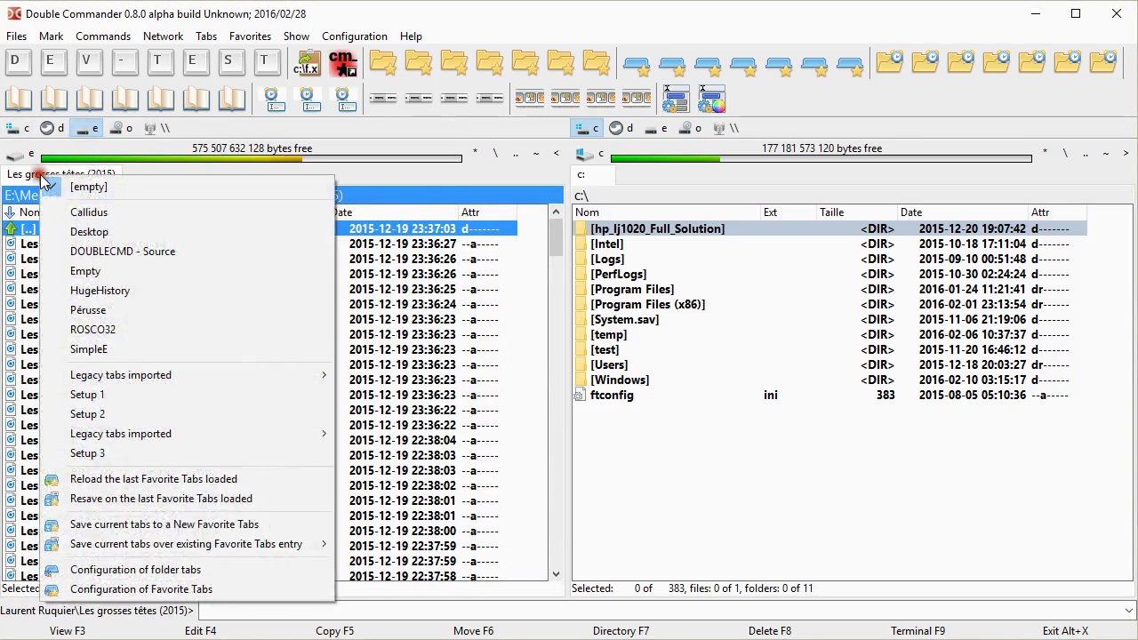
{"action": "left_click", "coordinate": [55, 186]}
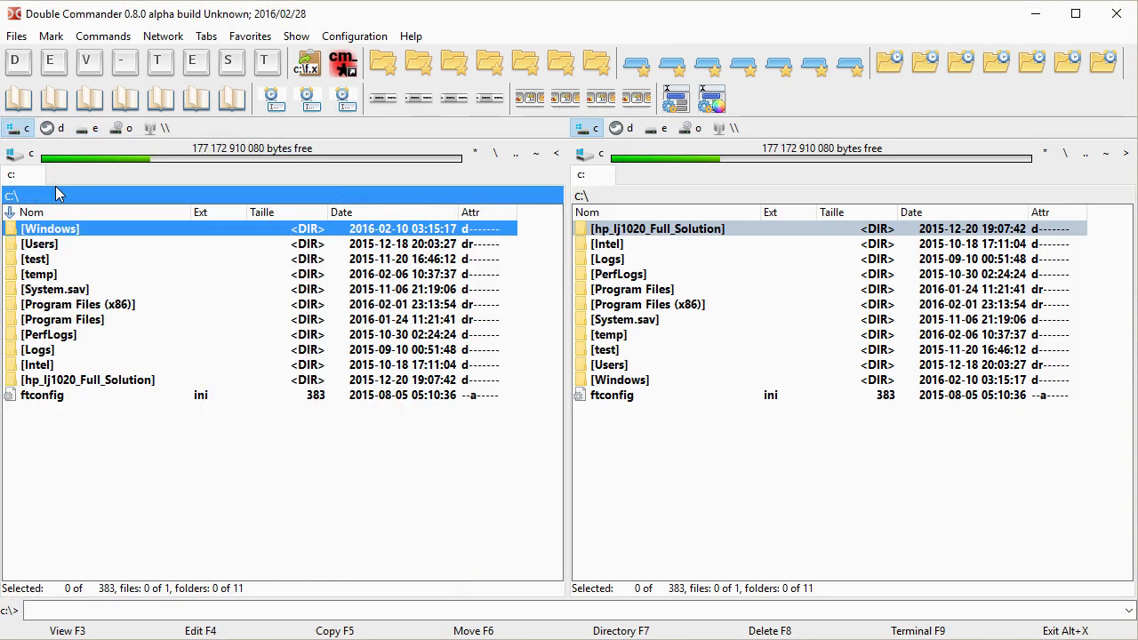
Open the hotlist tree with Ctrl+D, filter it by 'de', and select the second match.
{"action": "key", "text": "ctrl+d"}
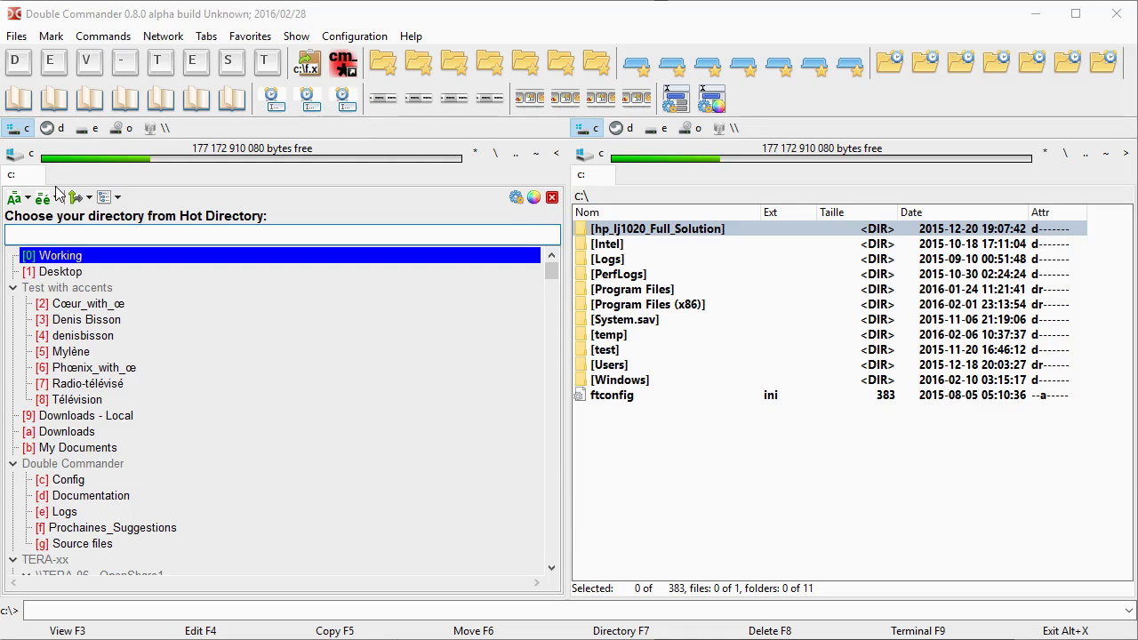
{"action": "type", "text": "d"}
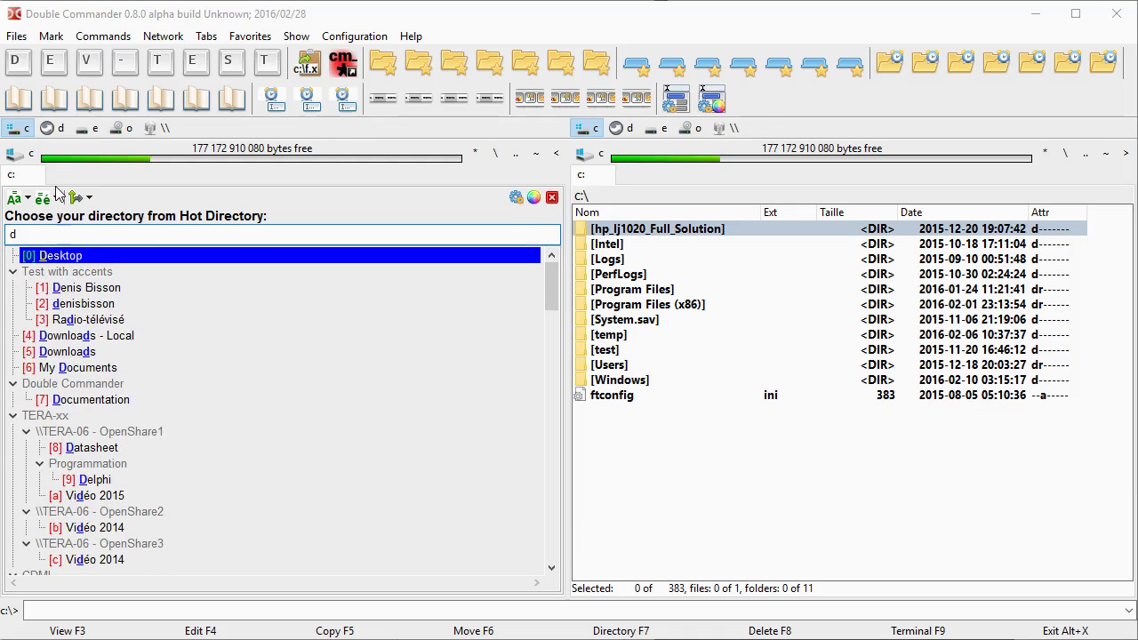
{"action": "type", "text": "e"}
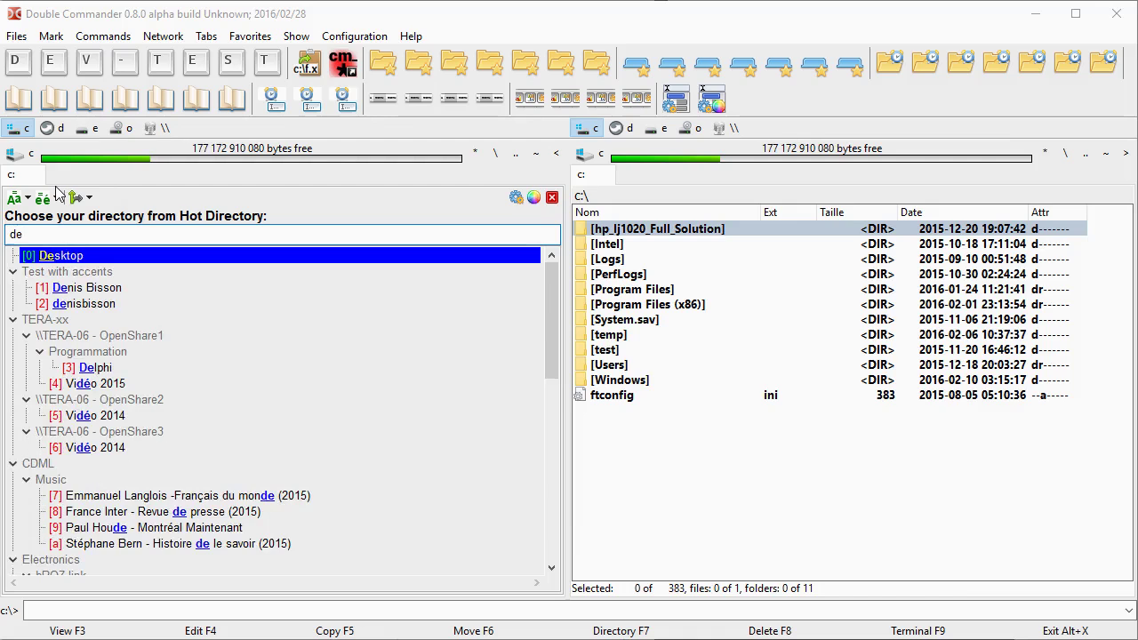
{"action": "left_click", "coordinate": [68, 289]}
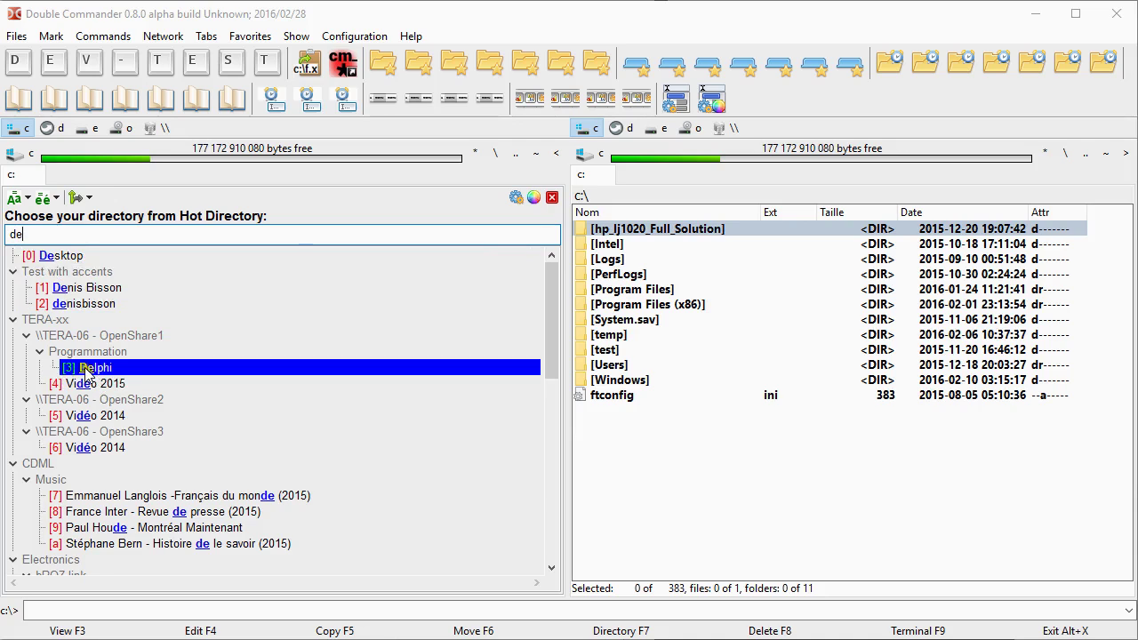
Test case-sensitive filtering with 'De', then set the search back to case-insensitive.
{"action": "left_click", "coordinate": [16, 199]}
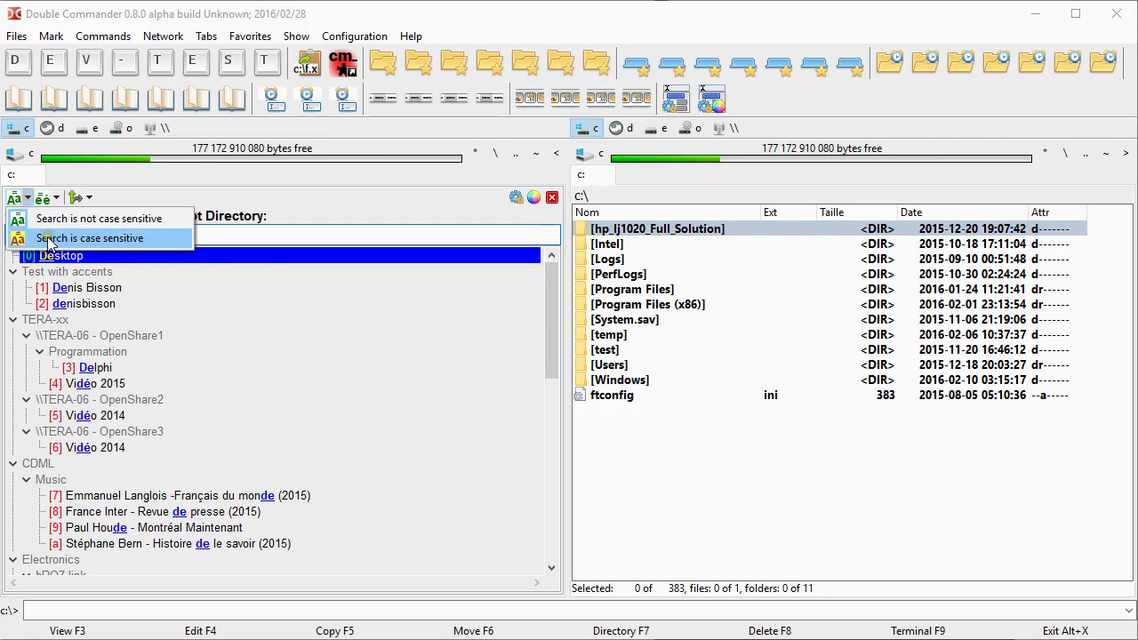
{"action": "left_click", "coordinate": [49, 240]}
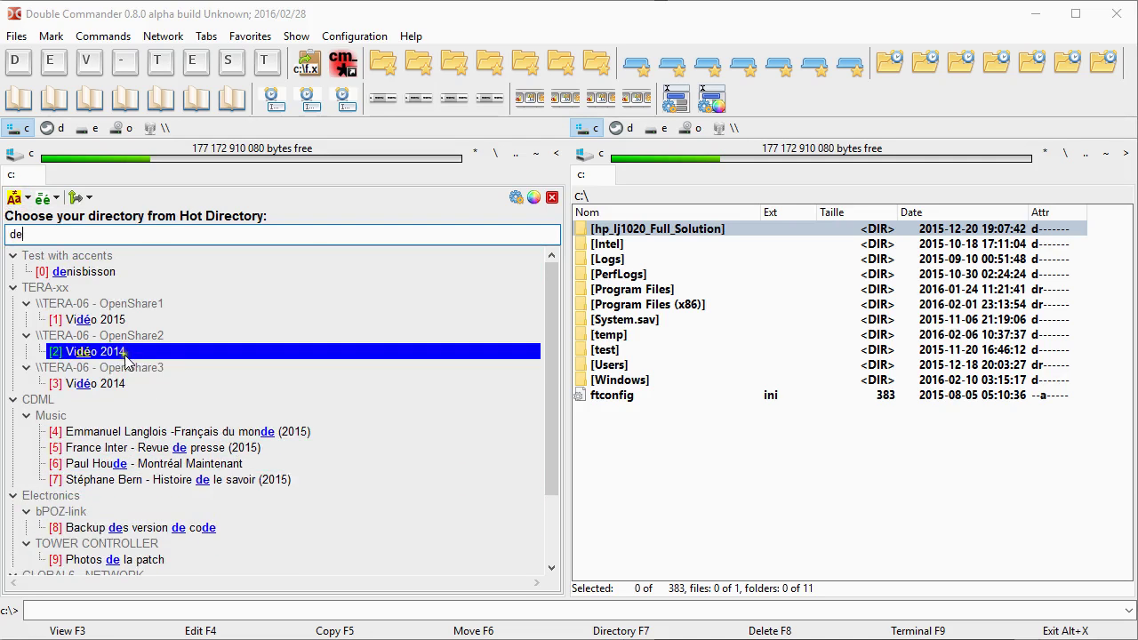
{"action": "double_click", "coordinate": [10, 234]}
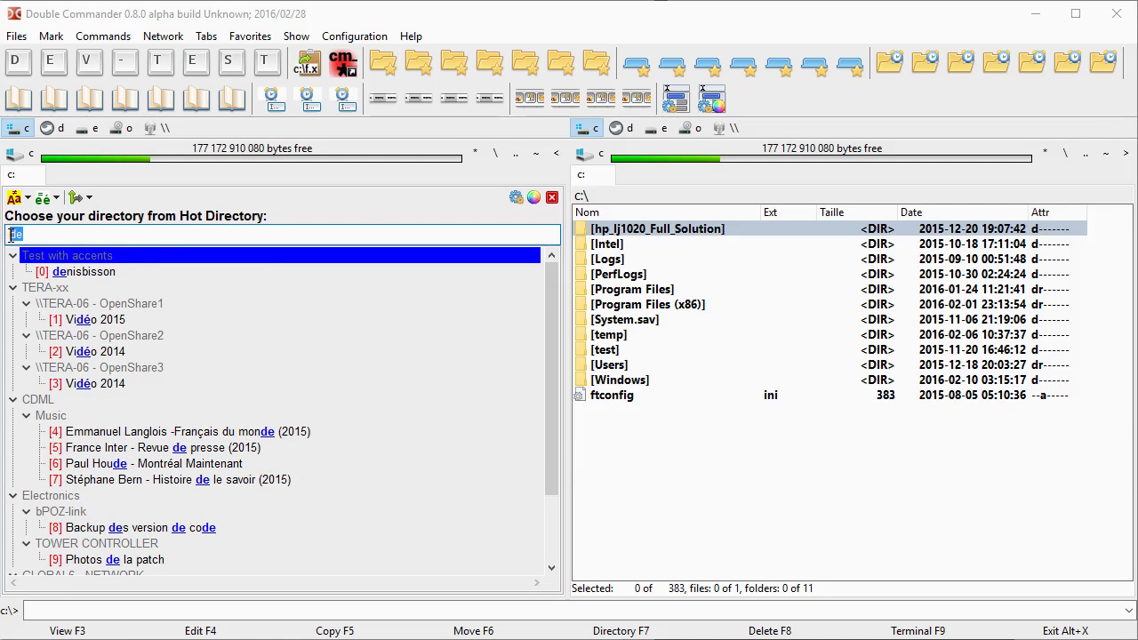
{"action": "type", "text": "De"}
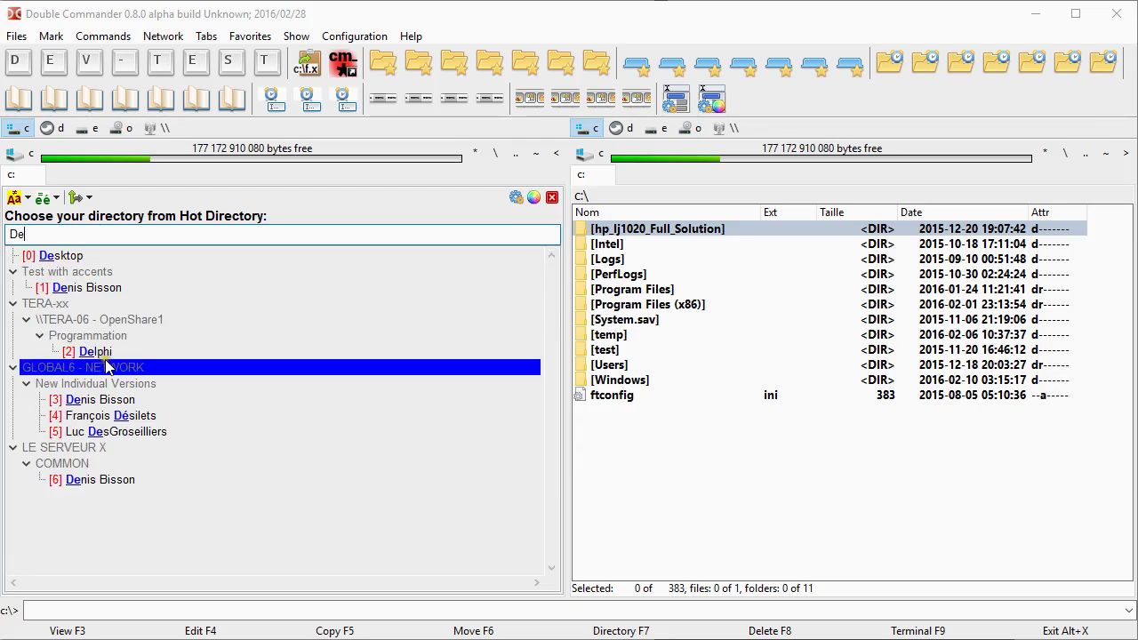
{"action": "double_click", "coordinate": [12, 234]}
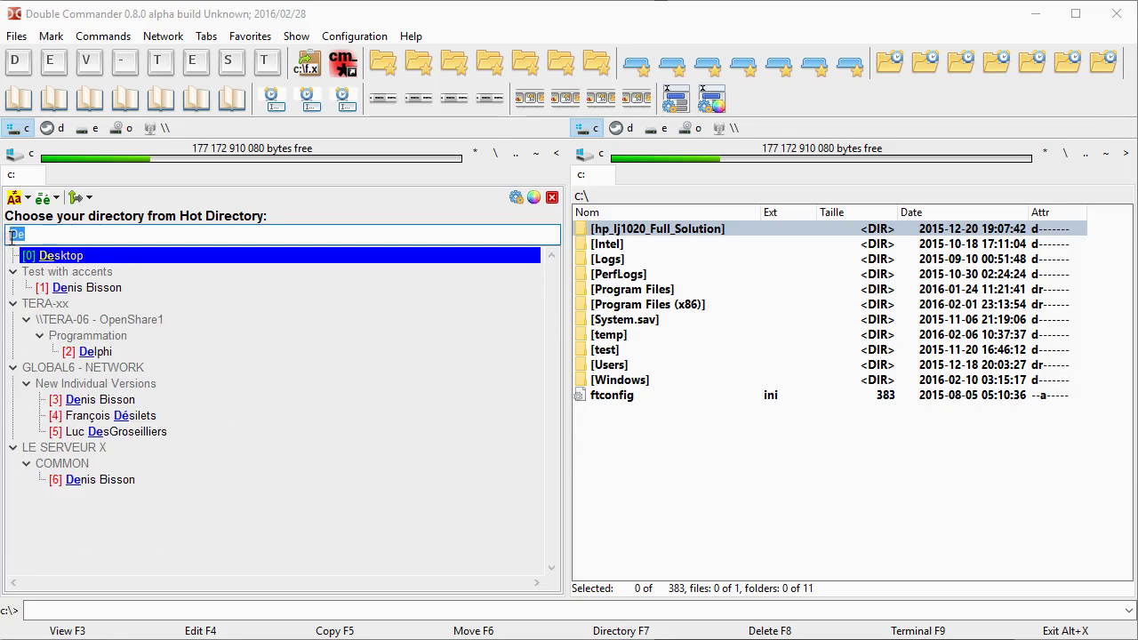
{"action": "left_click", "coordinate": [18, 197]}
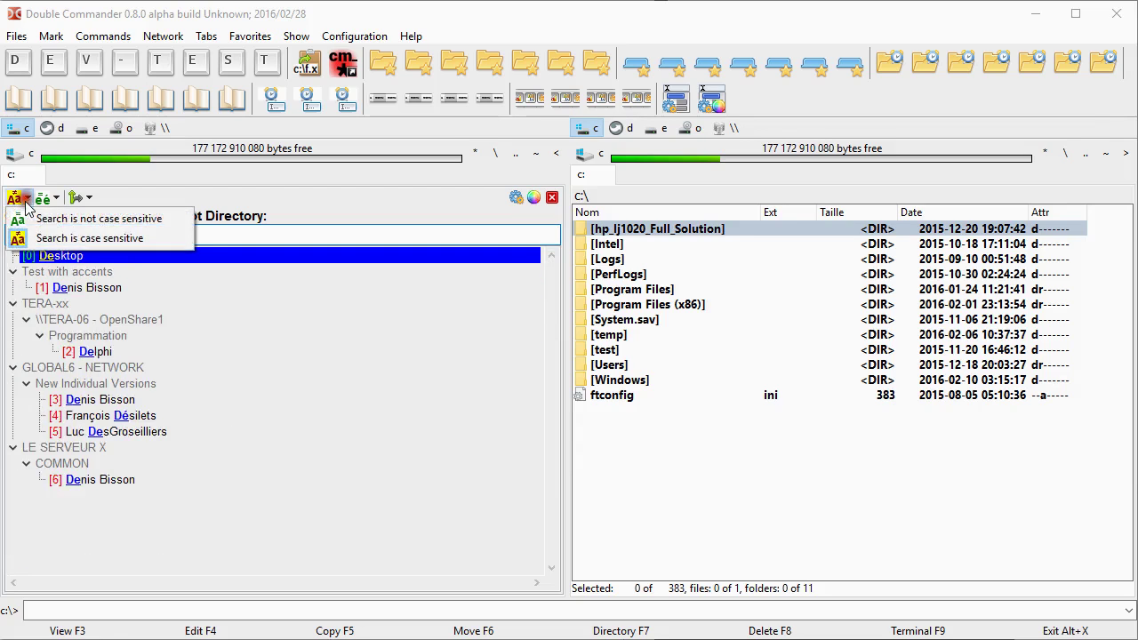
{"action": "left_click", "coordinate": [45, 219]}
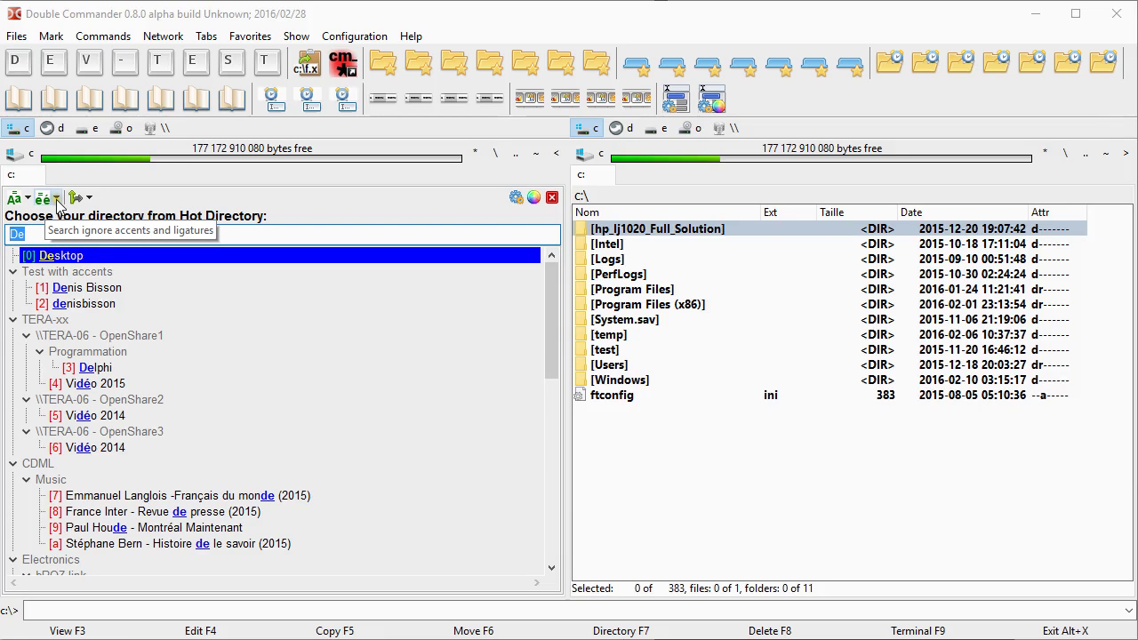
Change the filter to 'tele' and select the téléphone entry among the results.
{"action": "type", "text": "tél"}
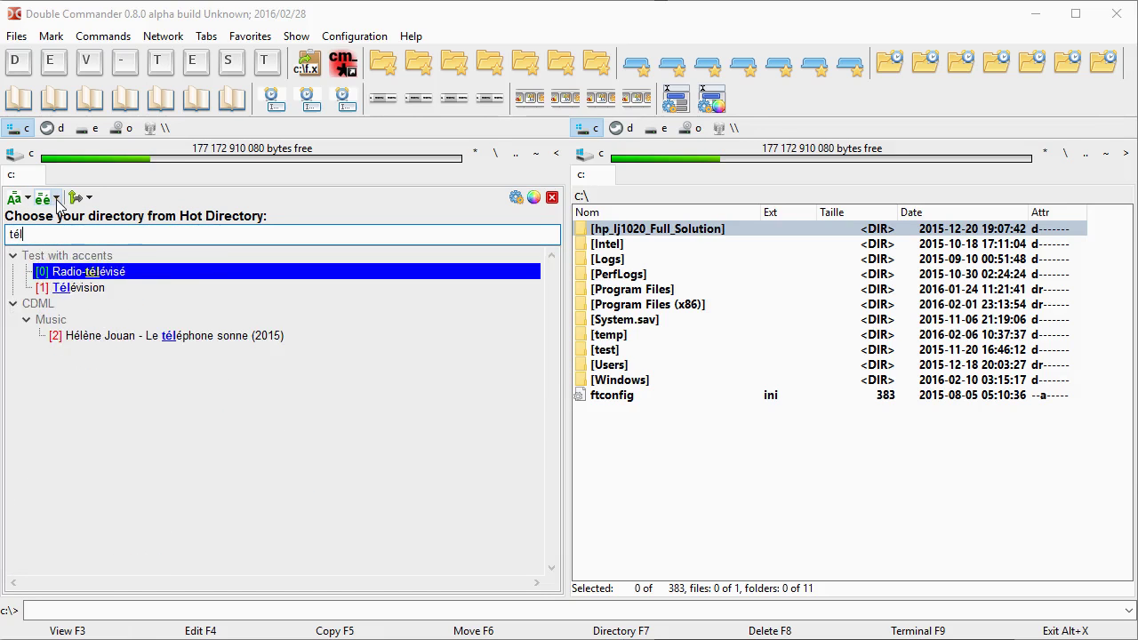
{"action": "key", "text": "BackSpace"}
{"action": "key", "text": "BackSpace"}
{"action": "type", "text": "dld"}
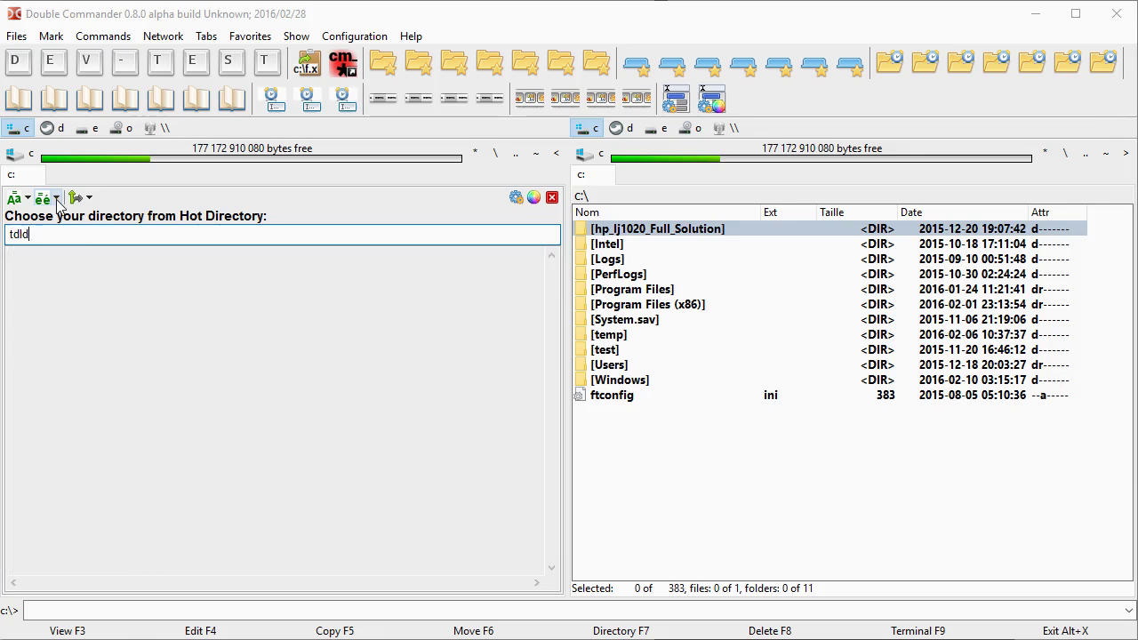
{"action": "key", "text": "BackSpace"}
{"action": "key", "text": "BackSpace"}
{"action": "key", "text": "BackSpace"}
{"action": "type", "text": "ele"}
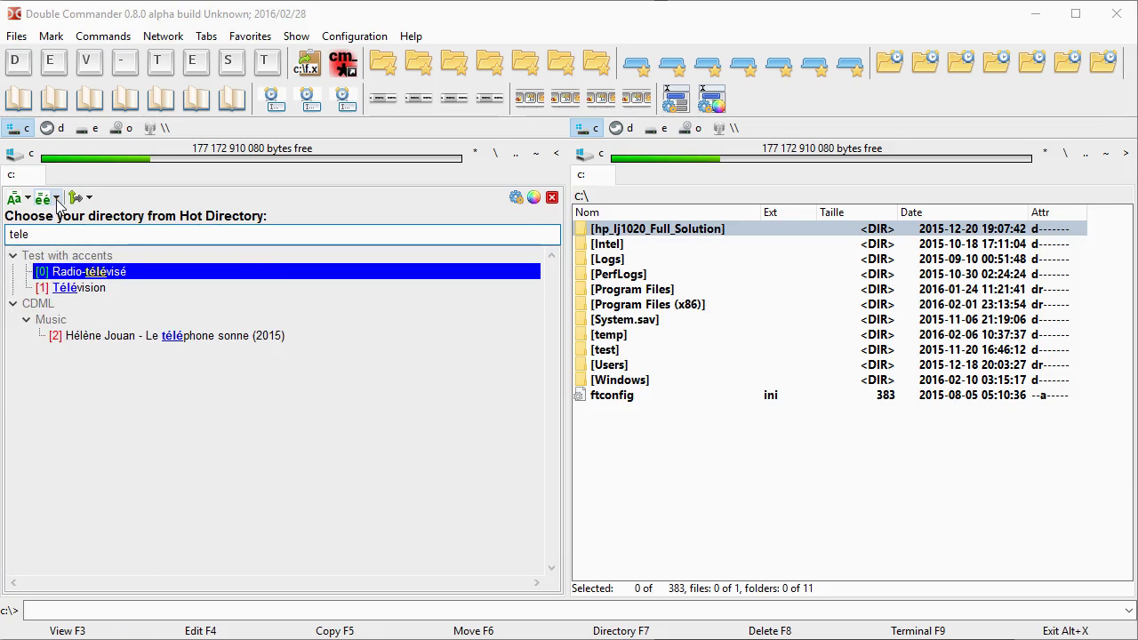
{"action": "left_click", "coordinate": [175, 345]}
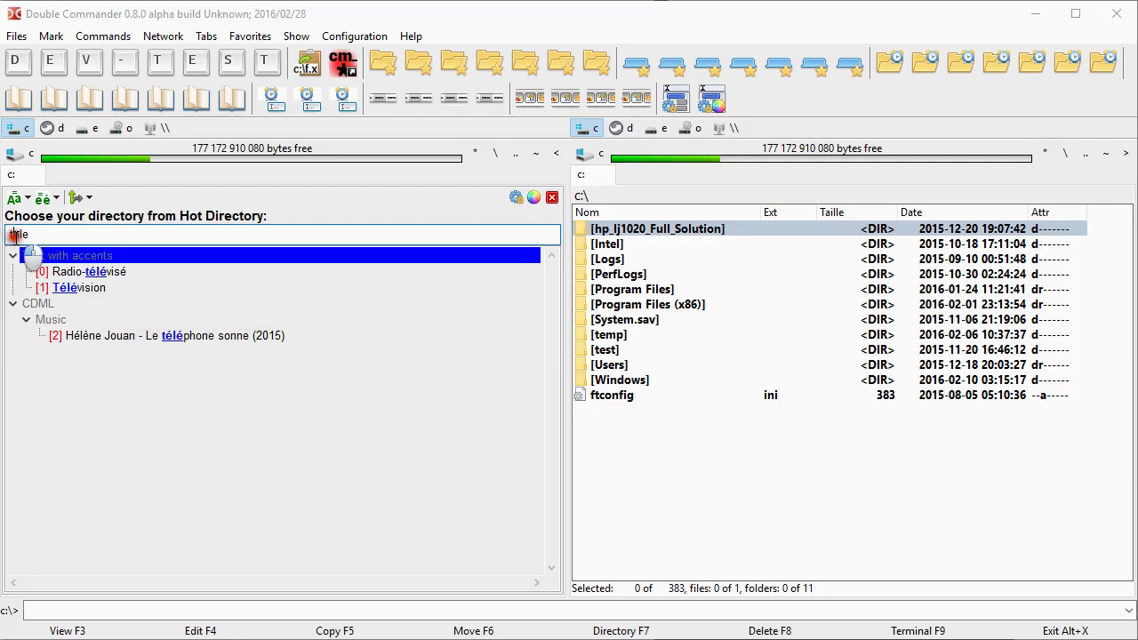
Try strict accent matching, then set the search to ignore accents and ligatures.
{"action": "left_click", "coordinate": [53, 197]}
{"action": "left_click", "coordinate": [75, 238]}
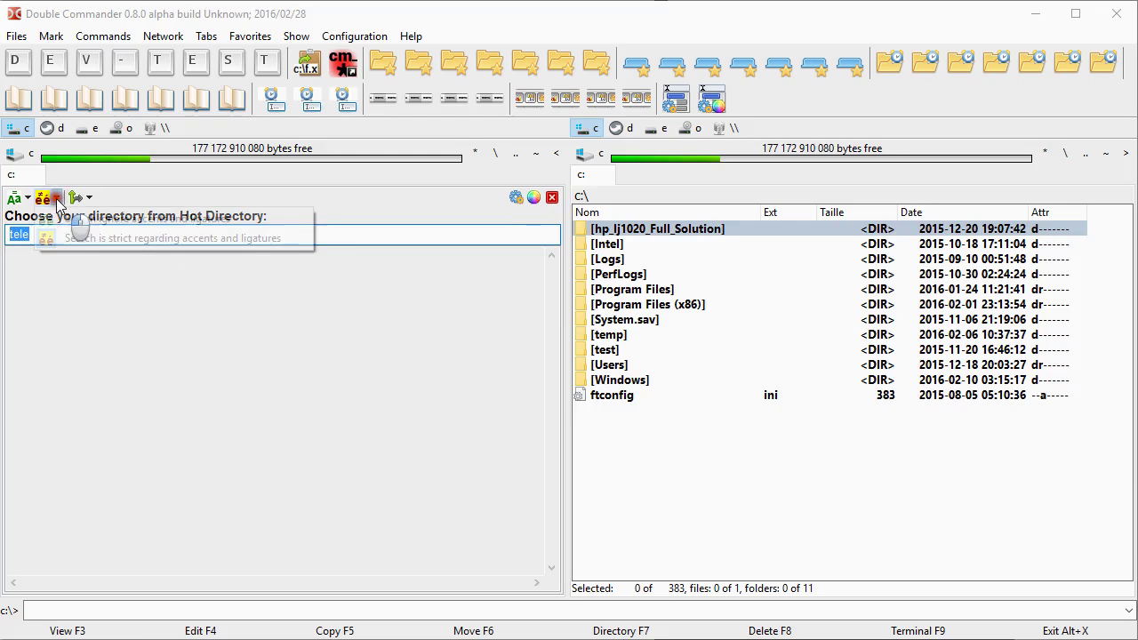
{"action": "left_click", "coordinate": [51, 198]}
{"action": "left_click", "coordinate": [59, 219]}
{"action": "key", "text": "Up"}
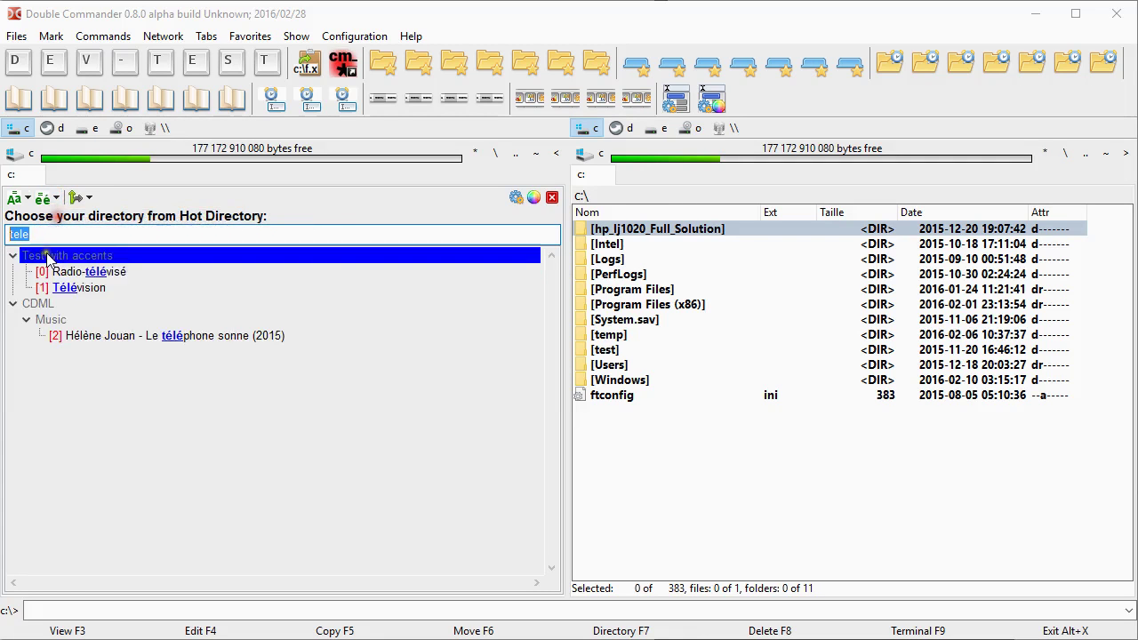
{"action": "key", "text": "Down"}
{"action": "key", "text": "Down"}
{"action": "key", "text": "Up"}
{"action": "key", "text": "Up"}
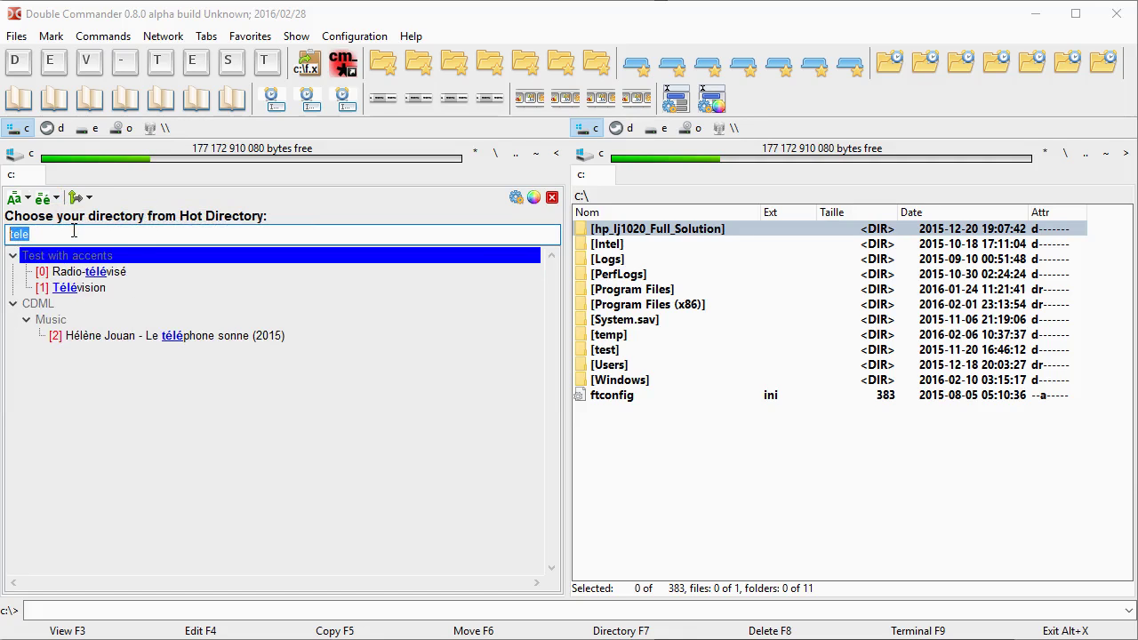
Filter the hotlist by 'coe', then 'oe', and step through œ matches like Phœnix_with_œ.
{"action": "type", "text": "co"}
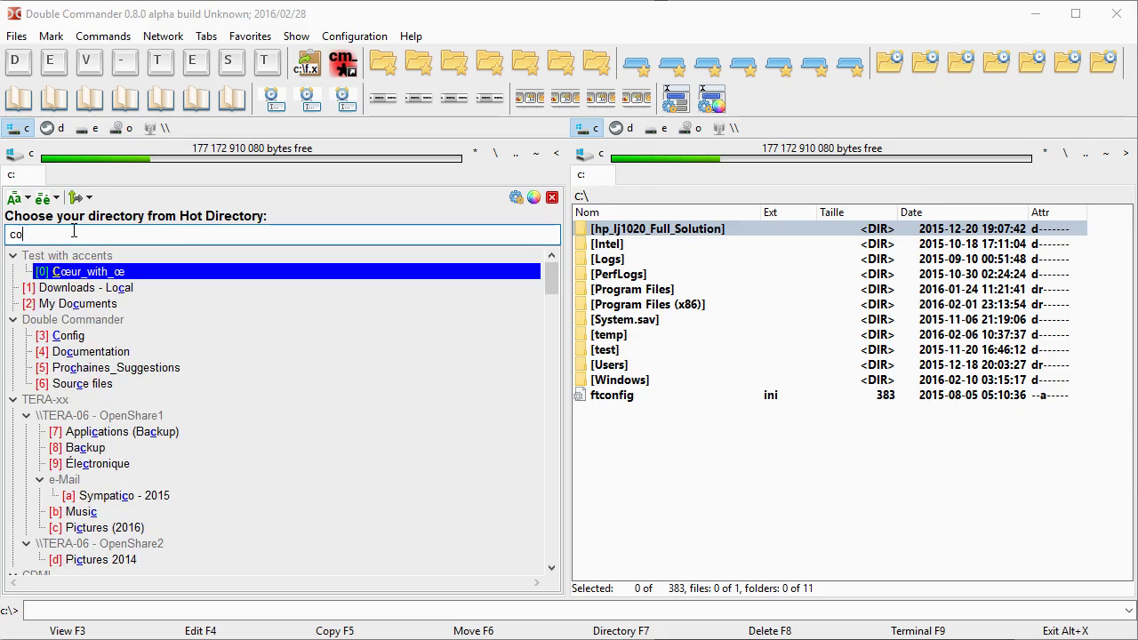
{"action": "type", "text": "e"}
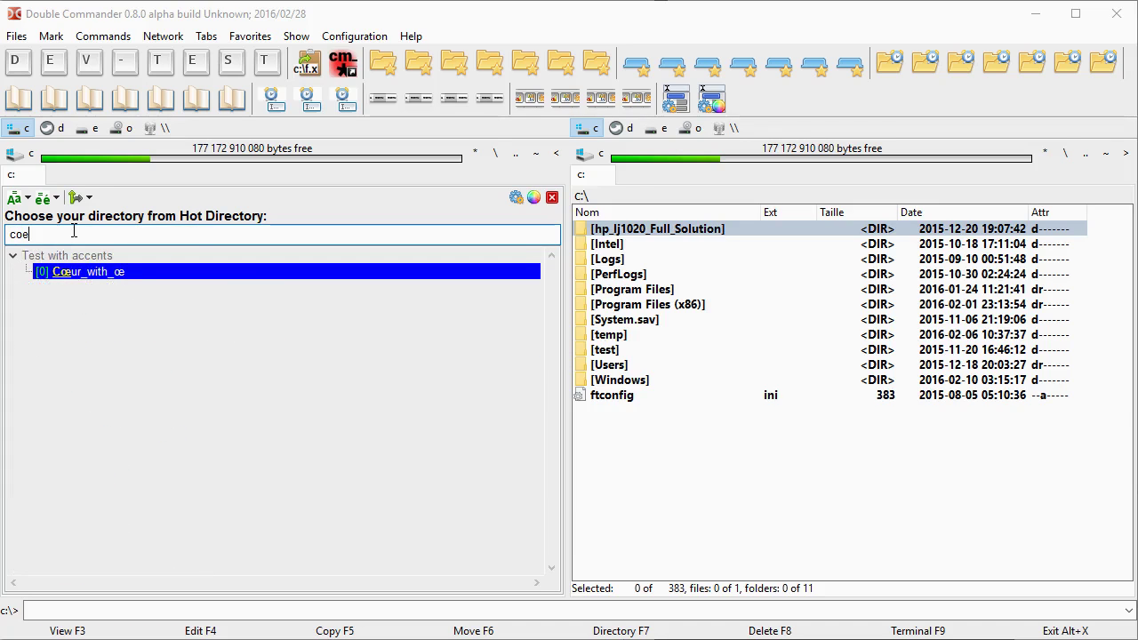
{"action": "key", "text": "Up"}
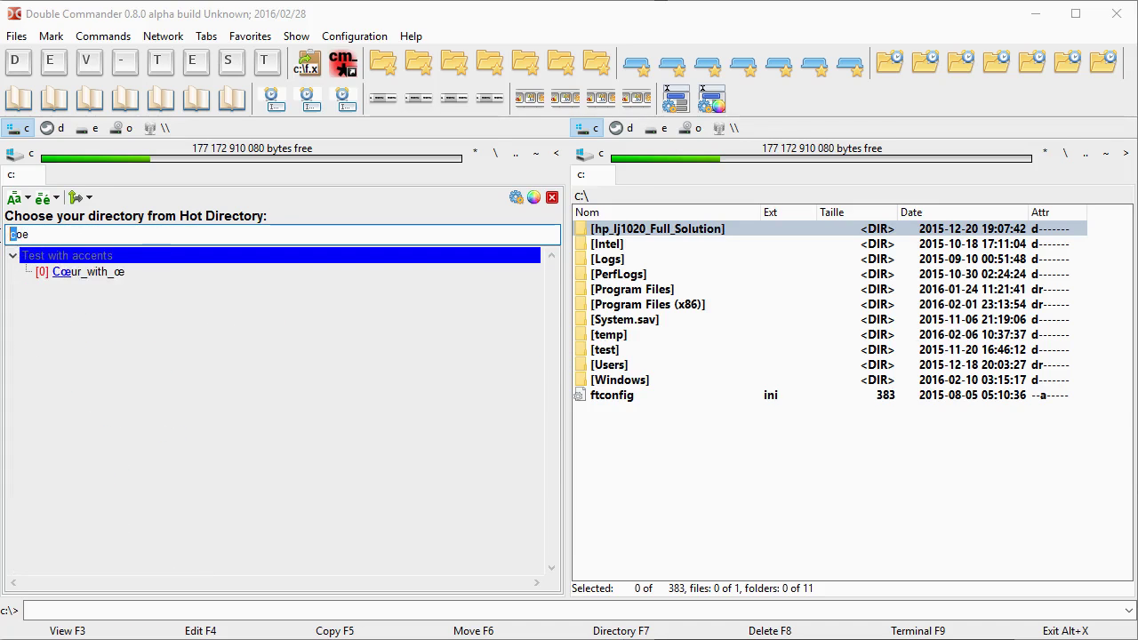
{"action": "key", "text": "BackSpace"}
{"action": "key", "text": "Up"}
{"action": "left_click", "coordinate": [69, 289]}
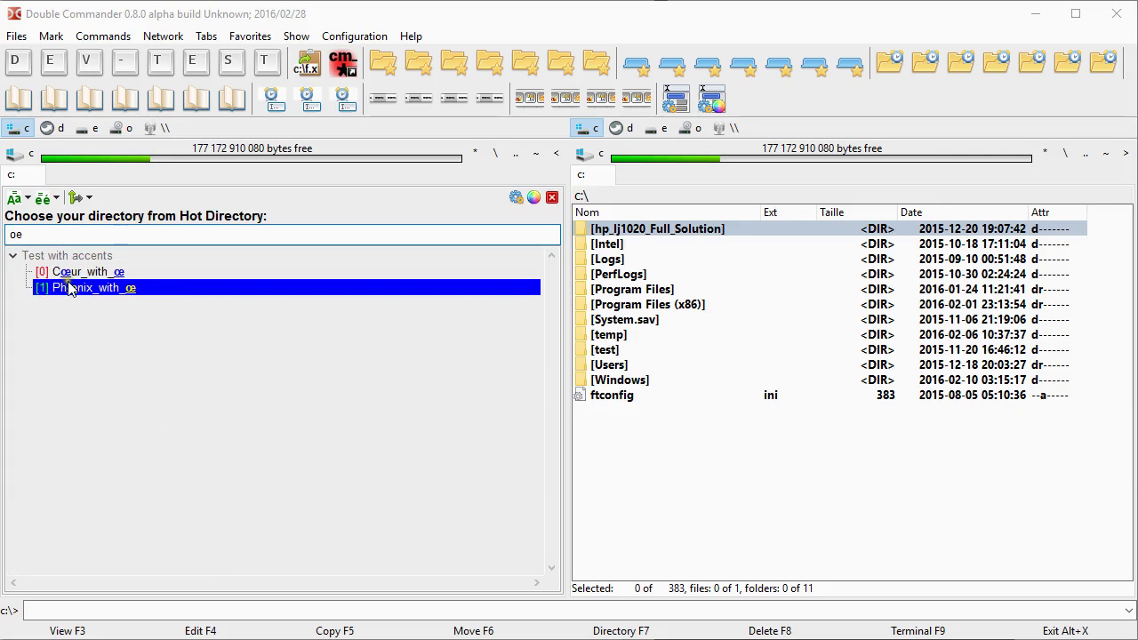
{"action": "key", "text": "Up"}
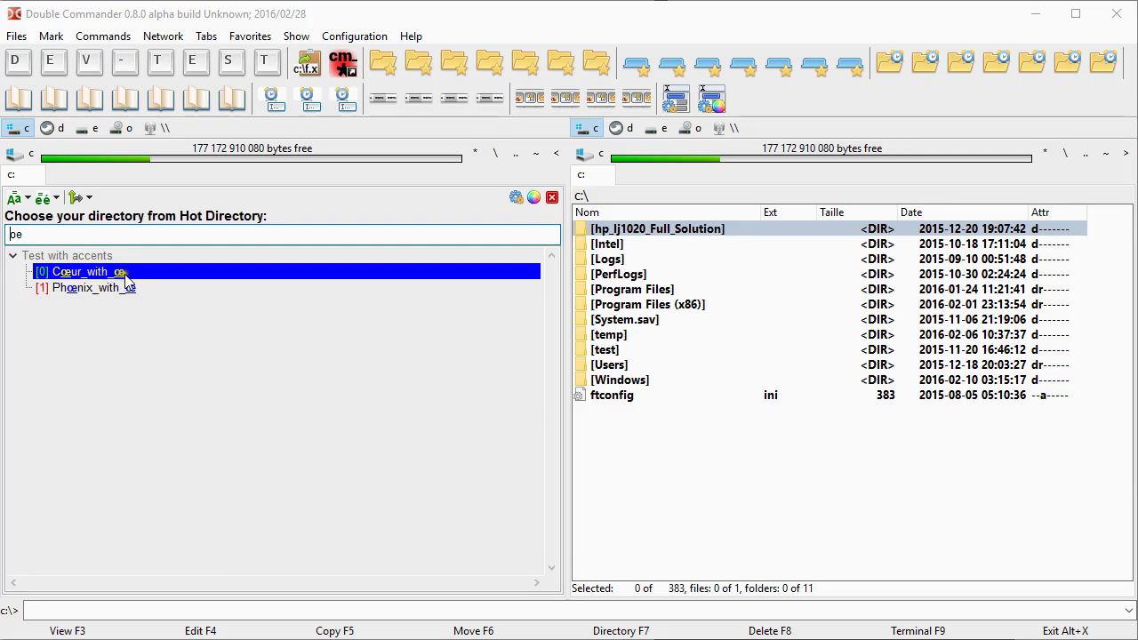
{"action": "key", "text": "Up"}
Retype 'oe' as the filter and open Cœur_with_œ in the left panel.
{"action": "double_click", "coordinate": [16, 234]}
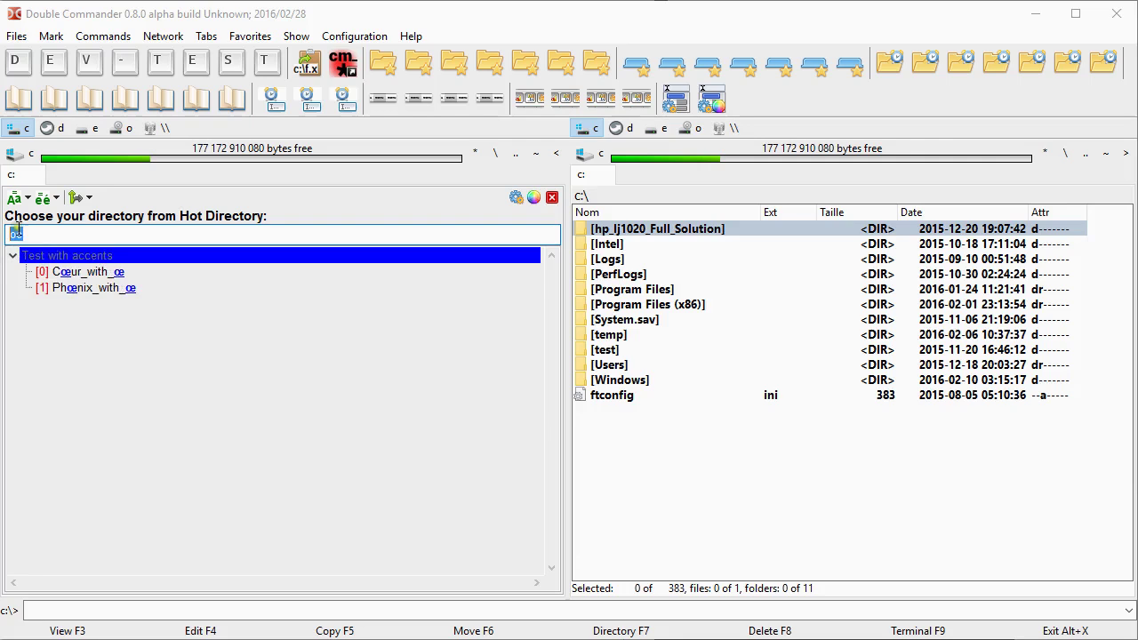
{"action": "type", "text": "oe"}
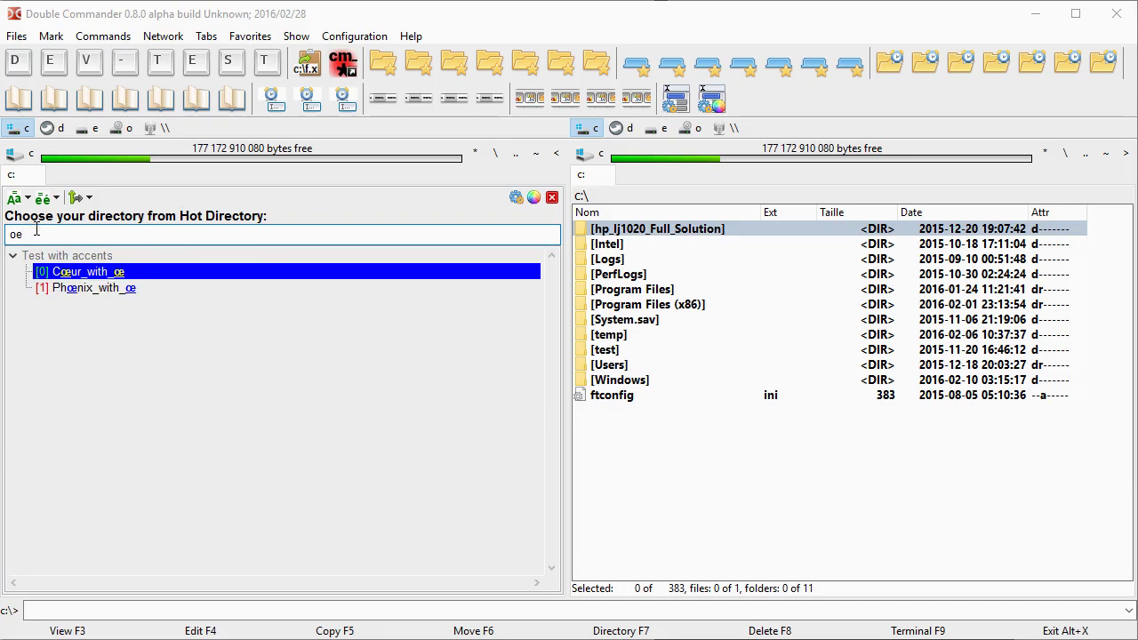
{"action": "key", "text": "BackSpace"}
{"action": "left_click", "coordinate": [96, 271]}
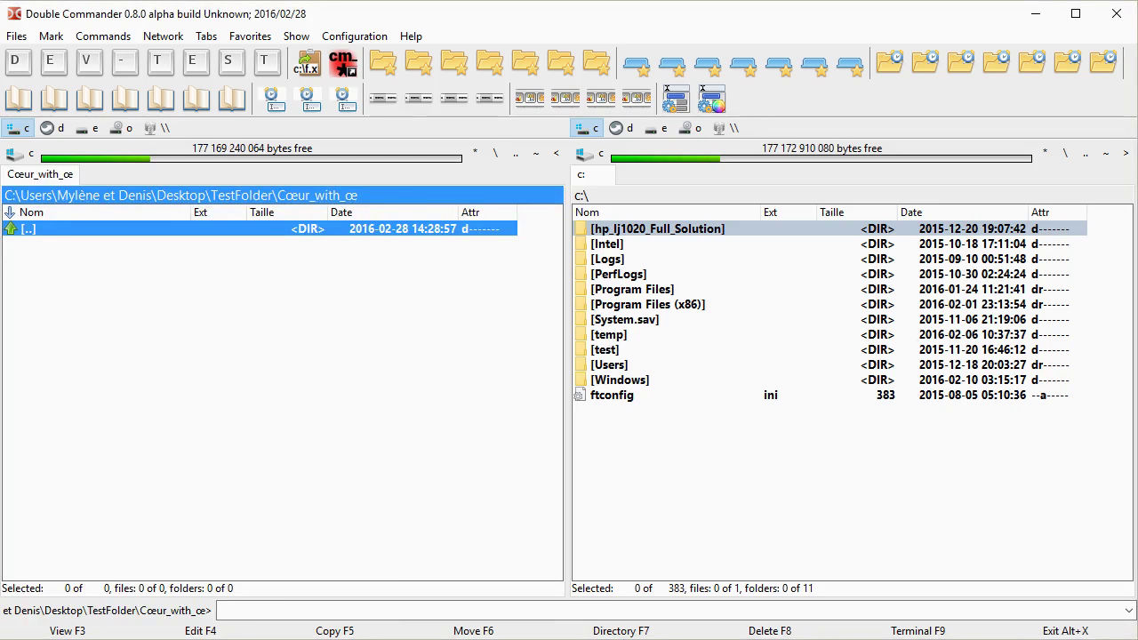
Switch to the BDL page and highlight the œ ligature in cœur.
{"action": "left_click", "coordinate": [373, 627]}
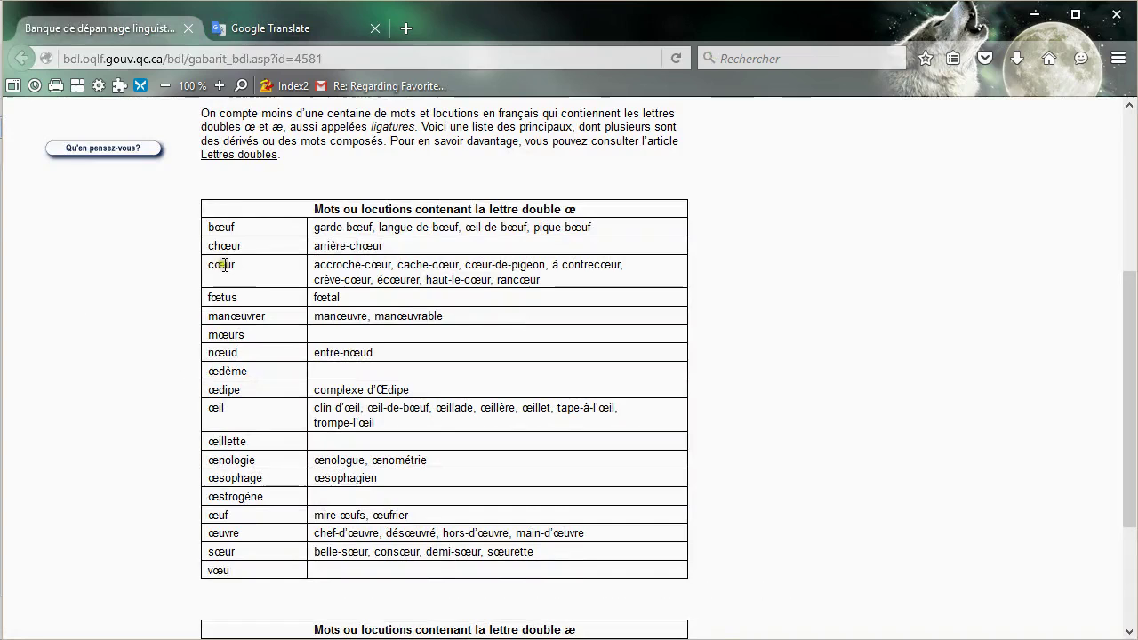
{"action": "left_click_drag", "start_coordinate": [229, 264], "coordinate": [219, 290]}
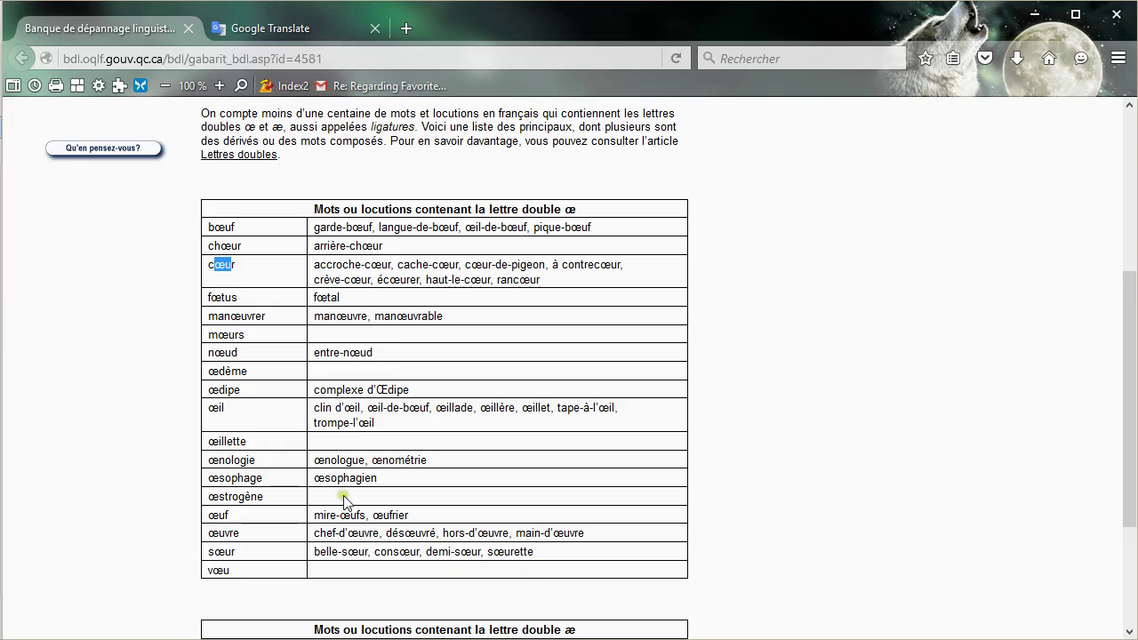
On Google Translate, highlight the œ in œil, sœur and cœur, then clear the selection.
{"action": "left_click", "coordinate": [271, 30]}
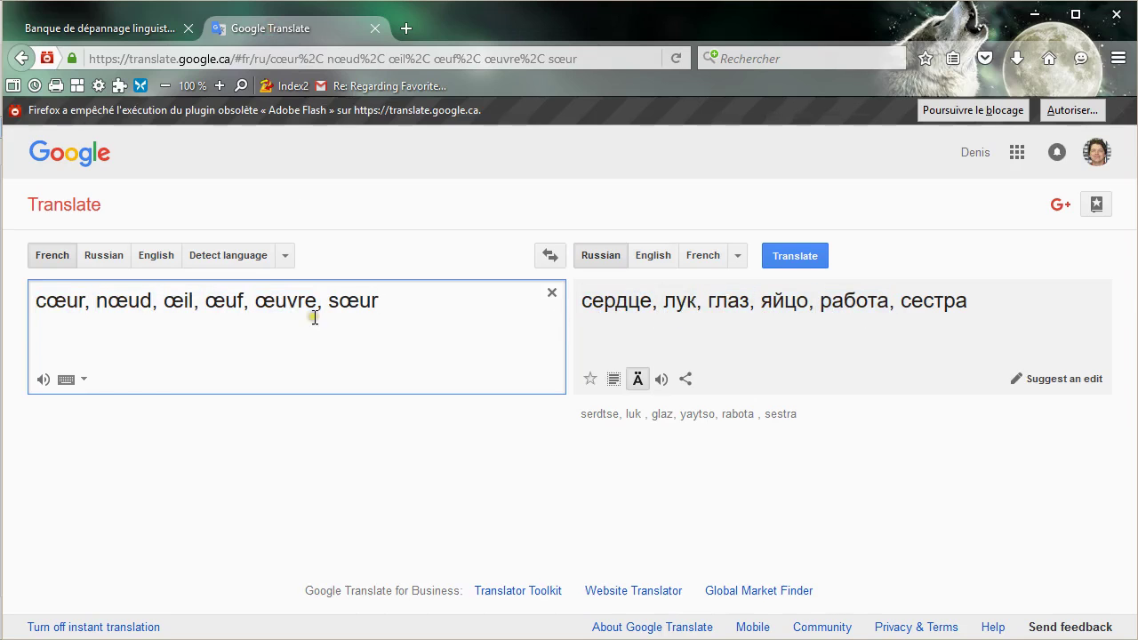
{"action": "left_click_drag", "start_coordinate": [165, 303], "coordinate": [182, 305]}
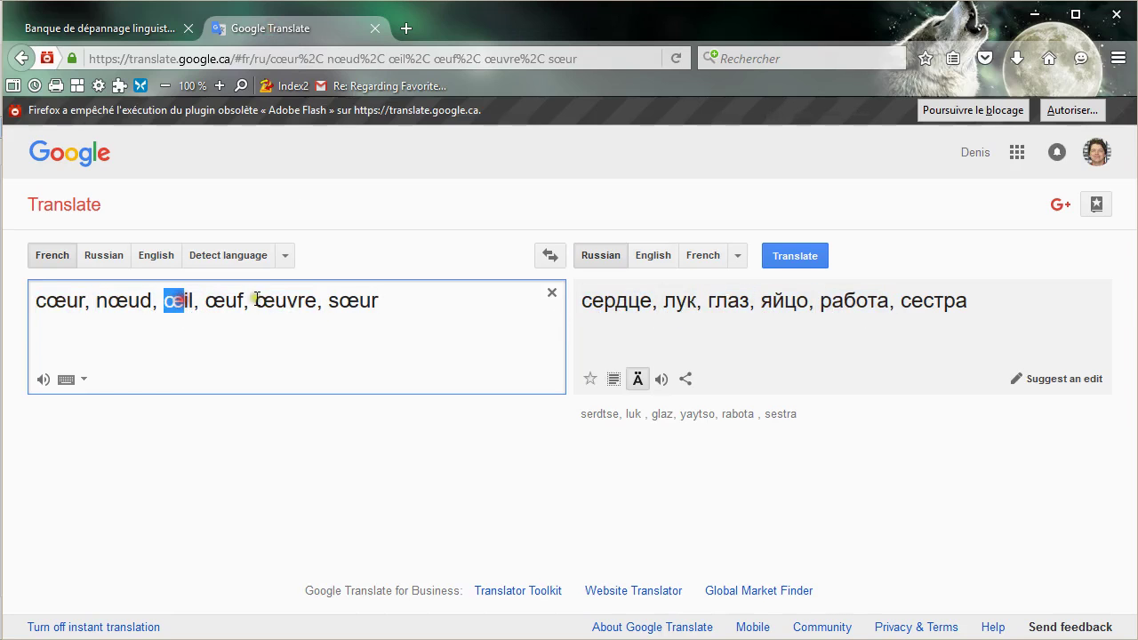
{"action": "mouse_move", "coordinate": [340, 302]}
{"action": "left_mouse_down"}
{"action": "mouse_move", "coordinate": [373, 309]}
{"action": "mouse_move", "coordinate": [357, 301]}
{"action": "left_mouse_up"}
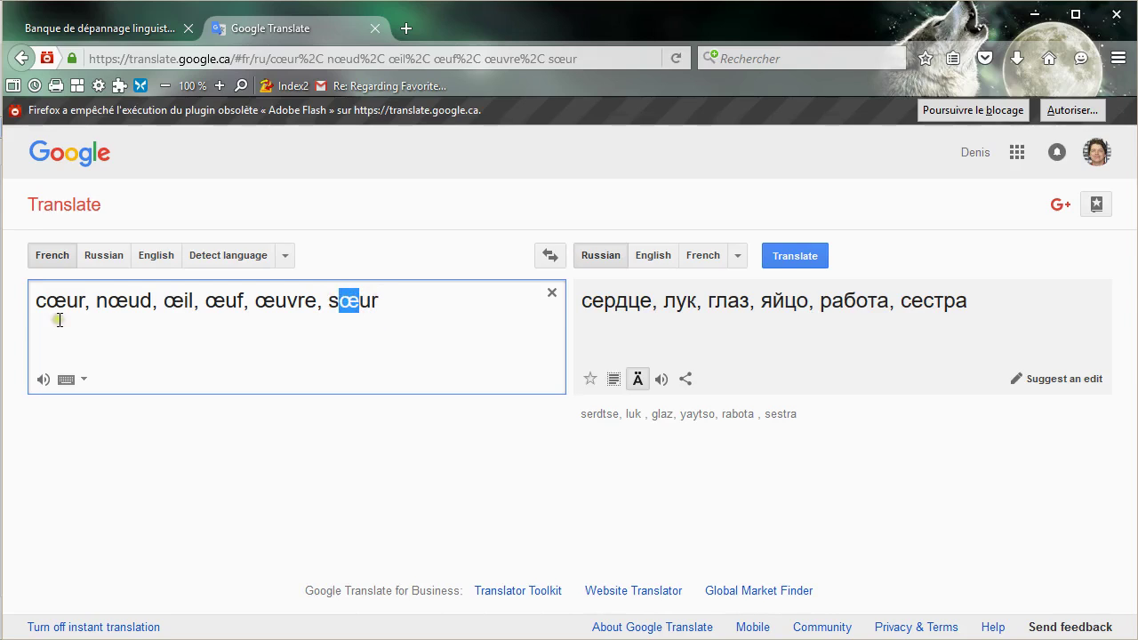
{"action": "left_click_drag", "start_coordinate": [46, 301], "coordinate": [65, 303]}
{"action": "left_click_drag", "start_coordinate": [163, 303], "coordinate": [186, 309]}
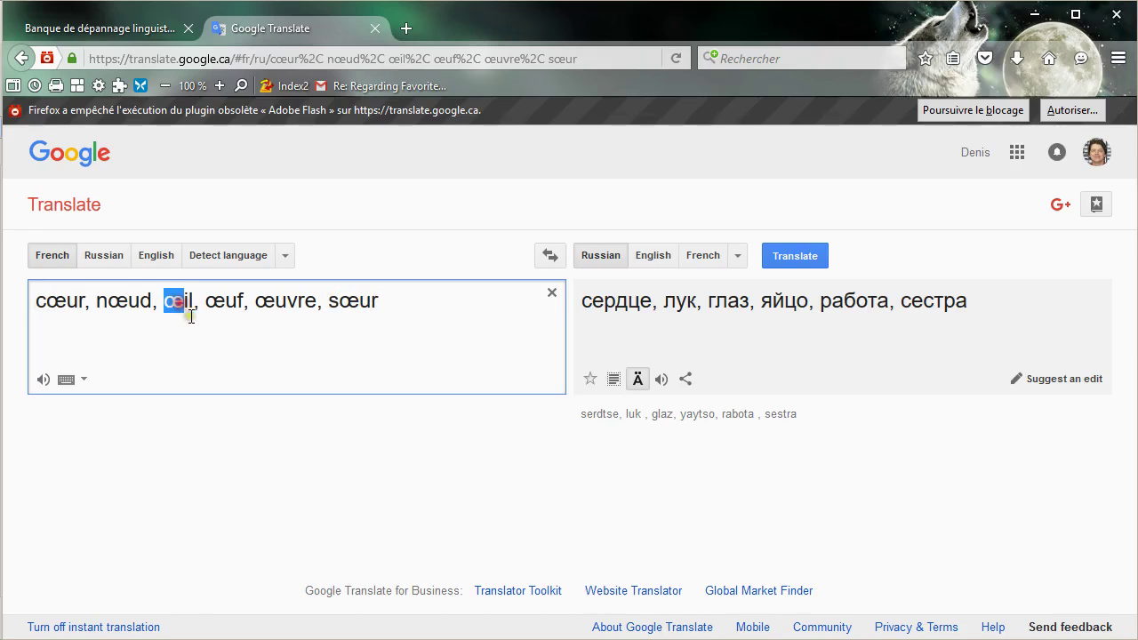
{"action": "left_click", "coordinate": [178, 301]}
Return to Double Commander and peek at the hotlist menu and file view history tree.
{"action": "left_click", "coordinate": [160, 629]}
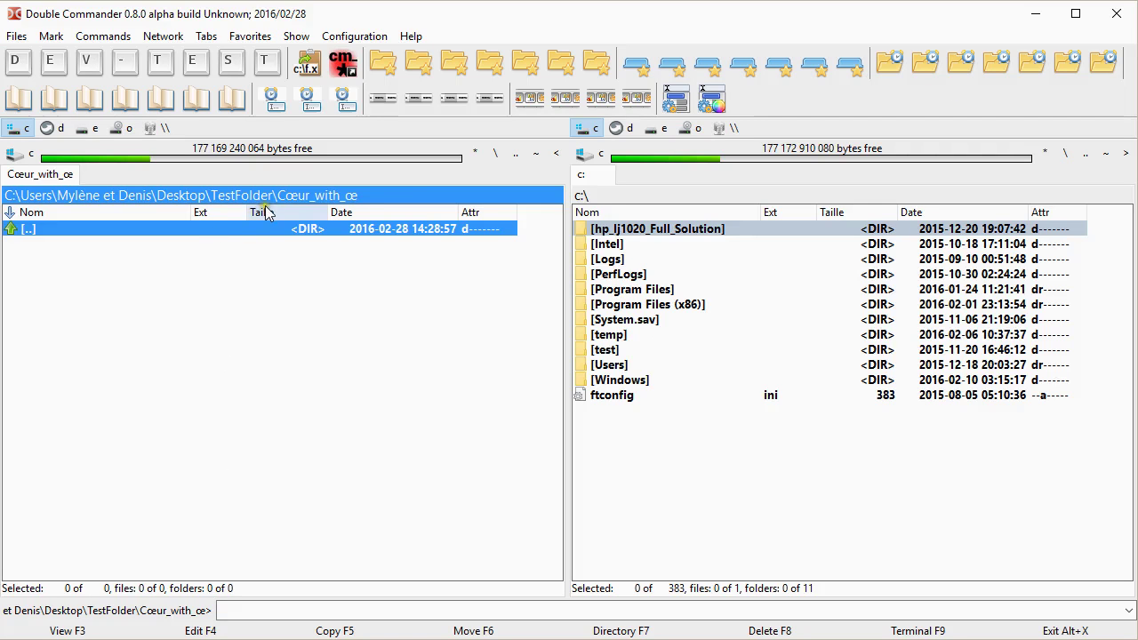
{"action": "double_click", "coordinate": [399, 201]}
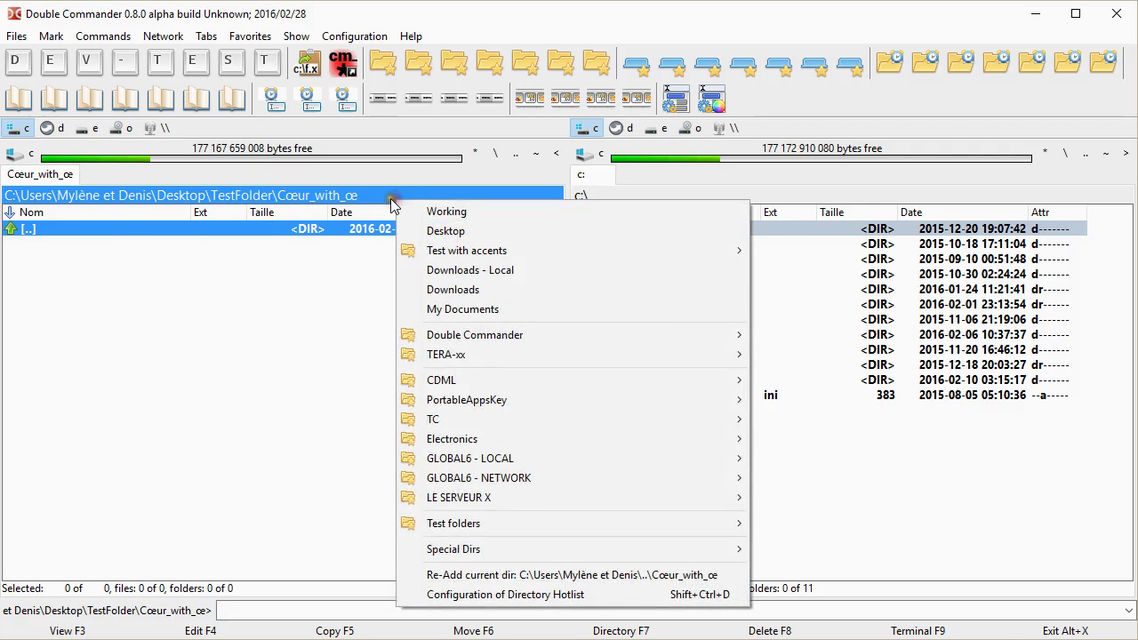
{"action": "key", "text": "Escape"}
{"action": "key", "text": "alt+Down"}
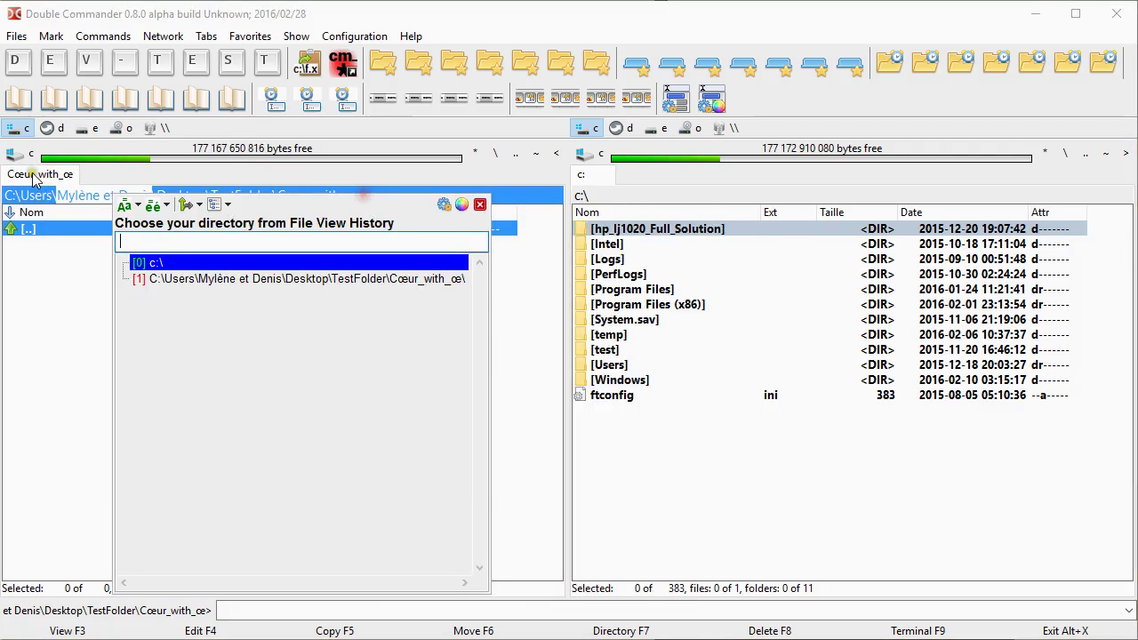
{"action": "left_click", "coordinate": [480, 206]}
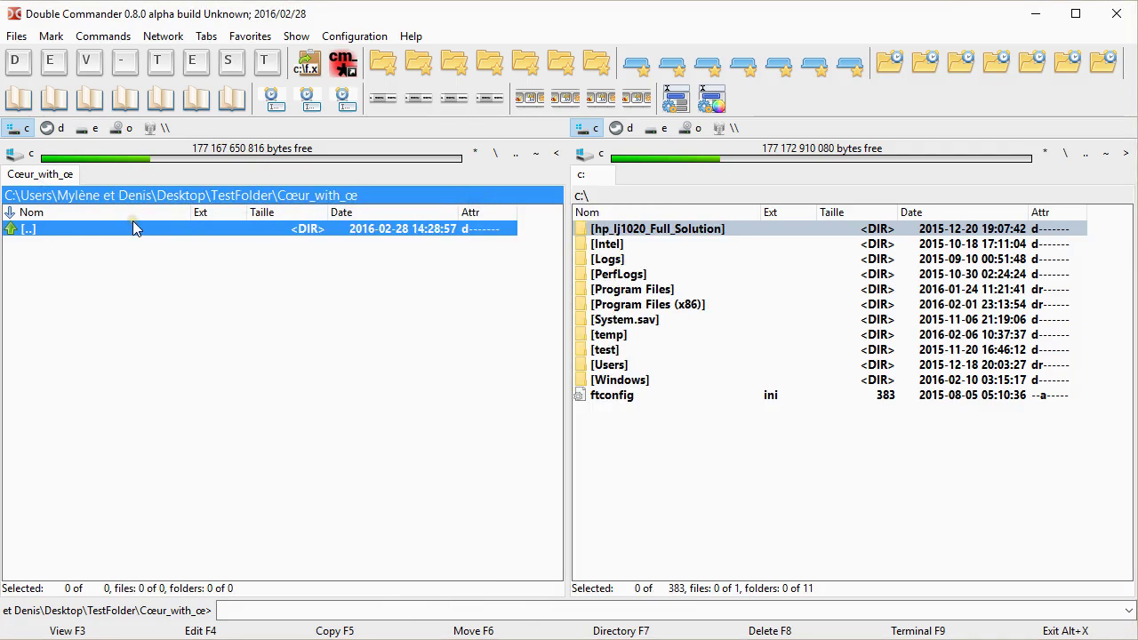
Filter the hotlist tree by 'cœ' and open Cœur_with_œ.
{"action": "key", "text": "ctrl+d"}
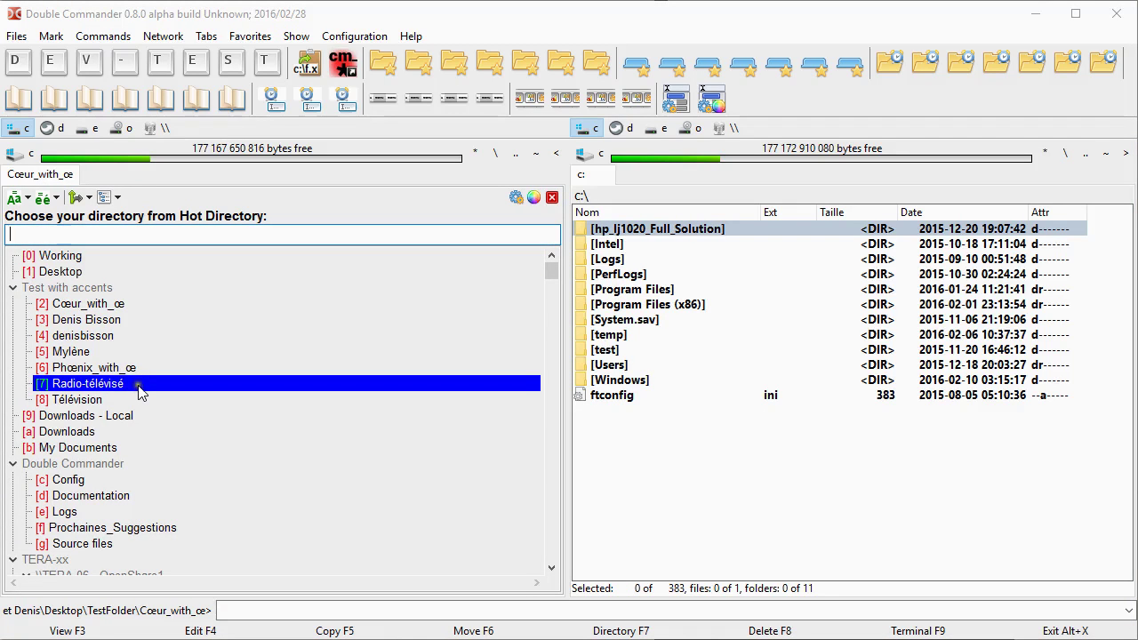
{"action": "type", "text": "cœ"}
{"action": "key", "text": "Return"}
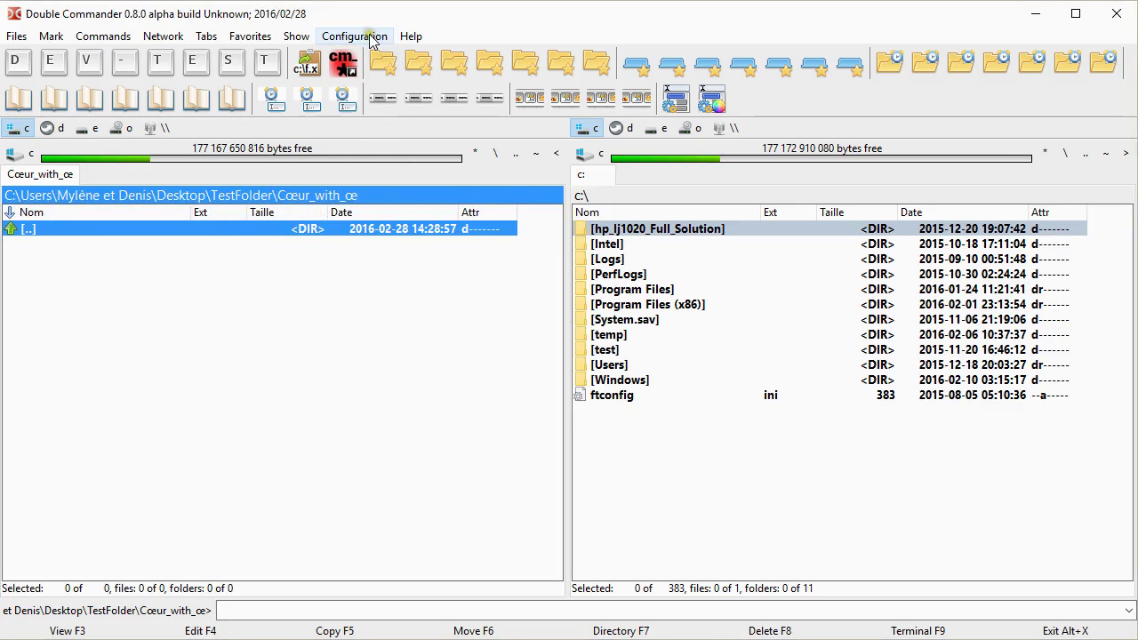
Review the Tree View Menu options page, then close it.
{"action": "left_click", "coordinate": [674, 100]}
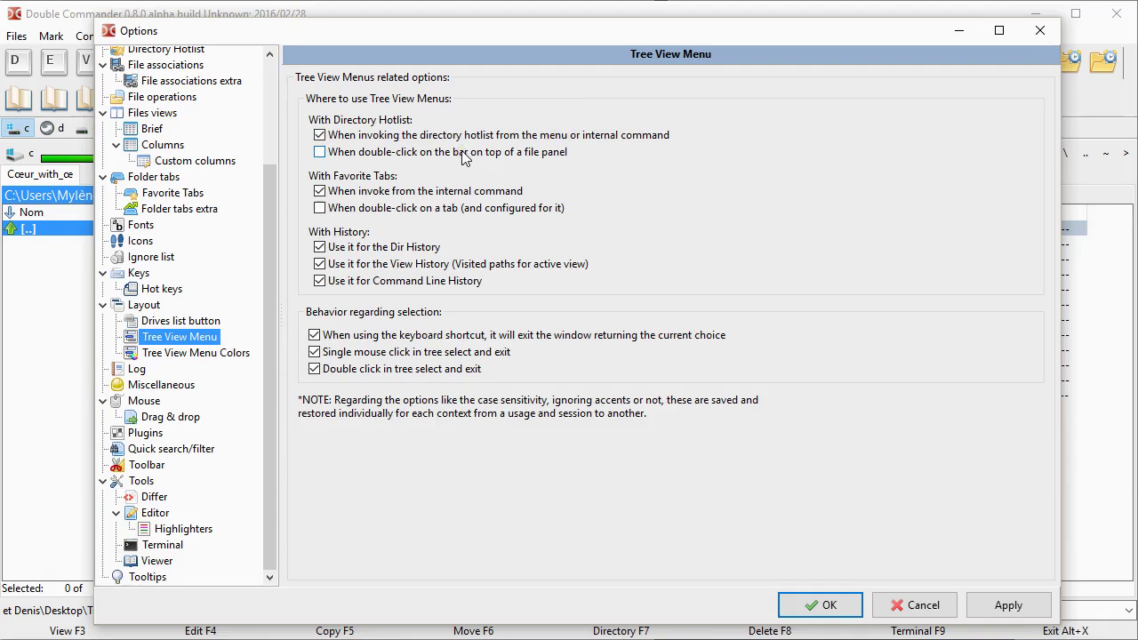
{"action": "key", "text": "Escape"}
Compare the hotlist menu and hotlist tree for the left and right panels.
{"action": "double_click", "coordinate": [362, 192]}
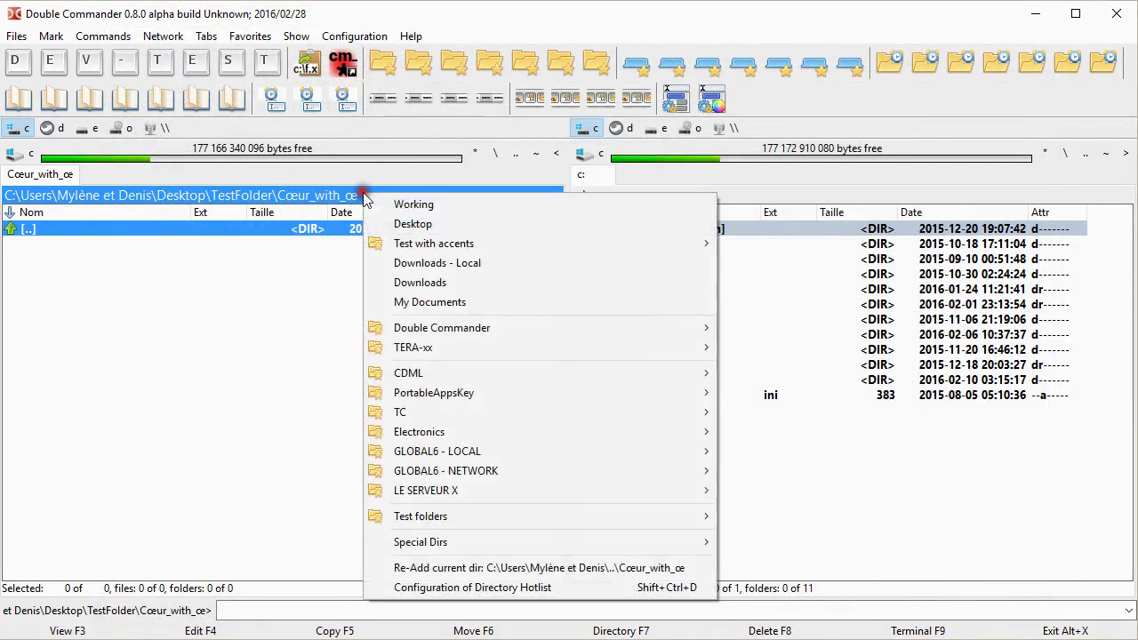
{"action": "left_click", "coordinate": [245, 276]}
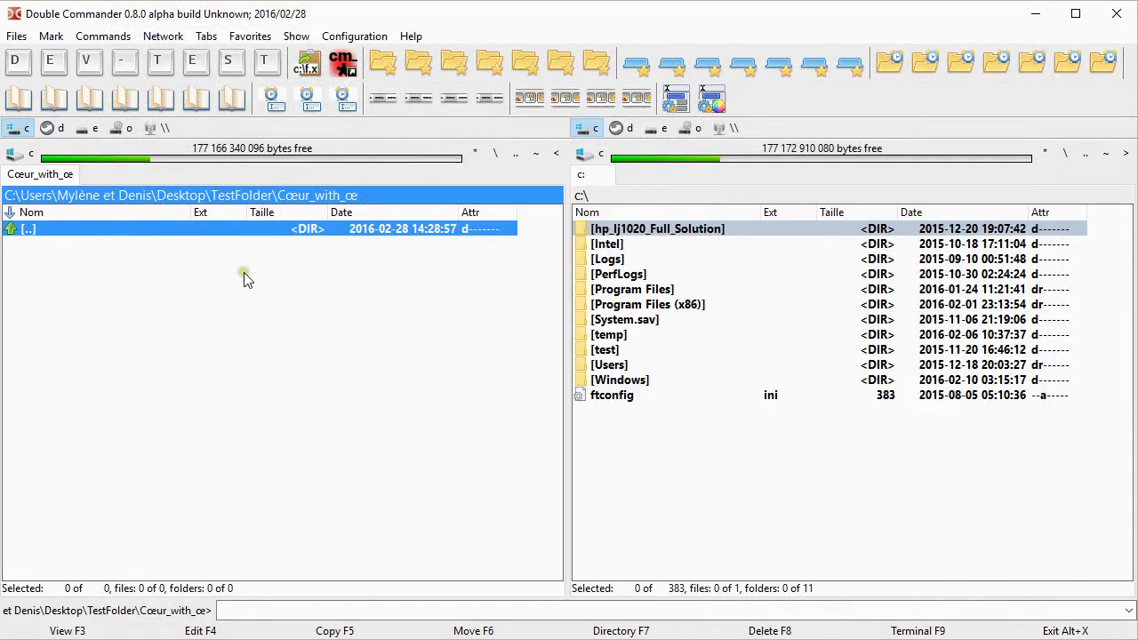
{"action": "key", "text": "ctrl+d"}
{"action": "left_click", "coordinate": [279, 300]}
{"action": "left_click", "coordinate": [631, 334]}
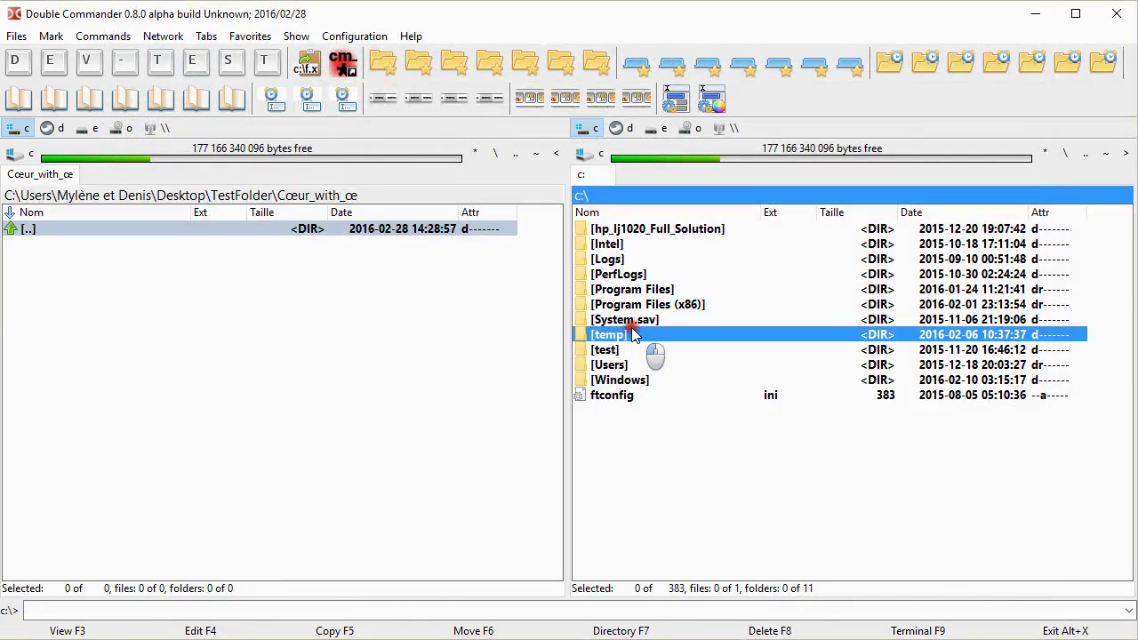
{"action": "key", "text": "ctrl+d"}
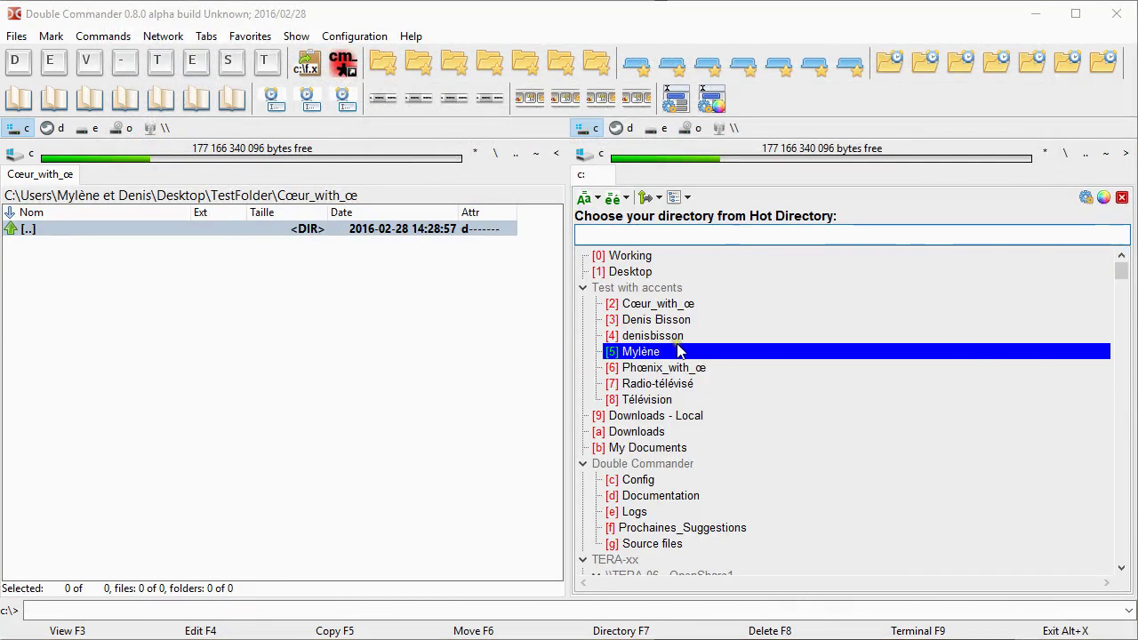
{"action": "key", "text": "Escape"}
{"action": "left_click", "coordinate": [197, 321]}
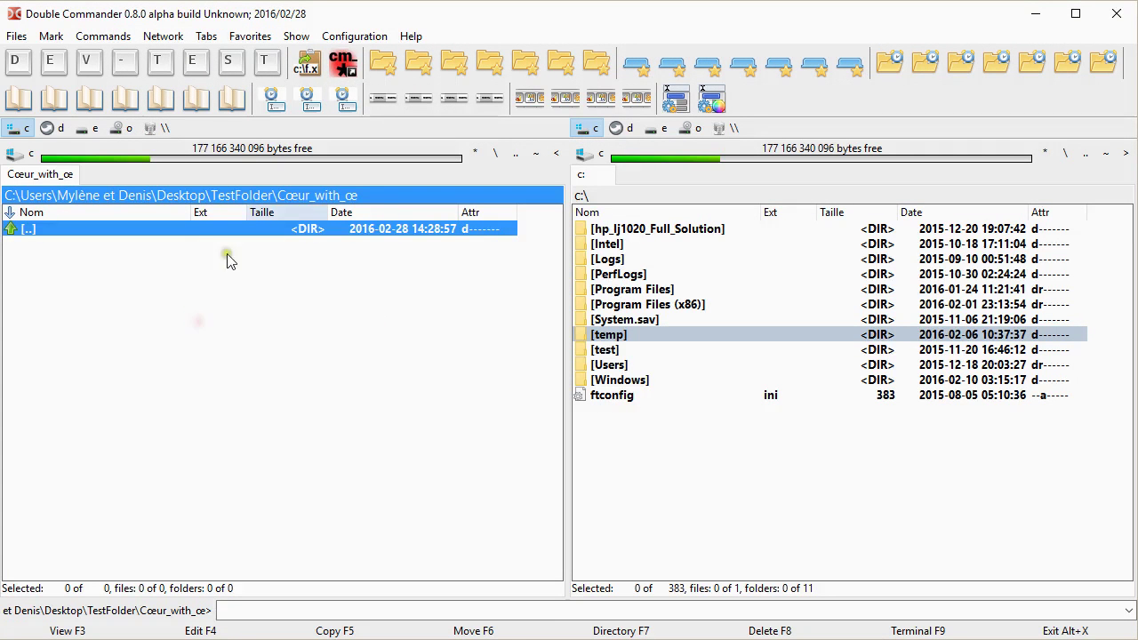
Enable the tree view for double-clicks on the panel's top bar and test it.
{"action": "left_click", "coordinate": [356, 39]}
{"action": "left_click", "coordinate": [360, 85]}
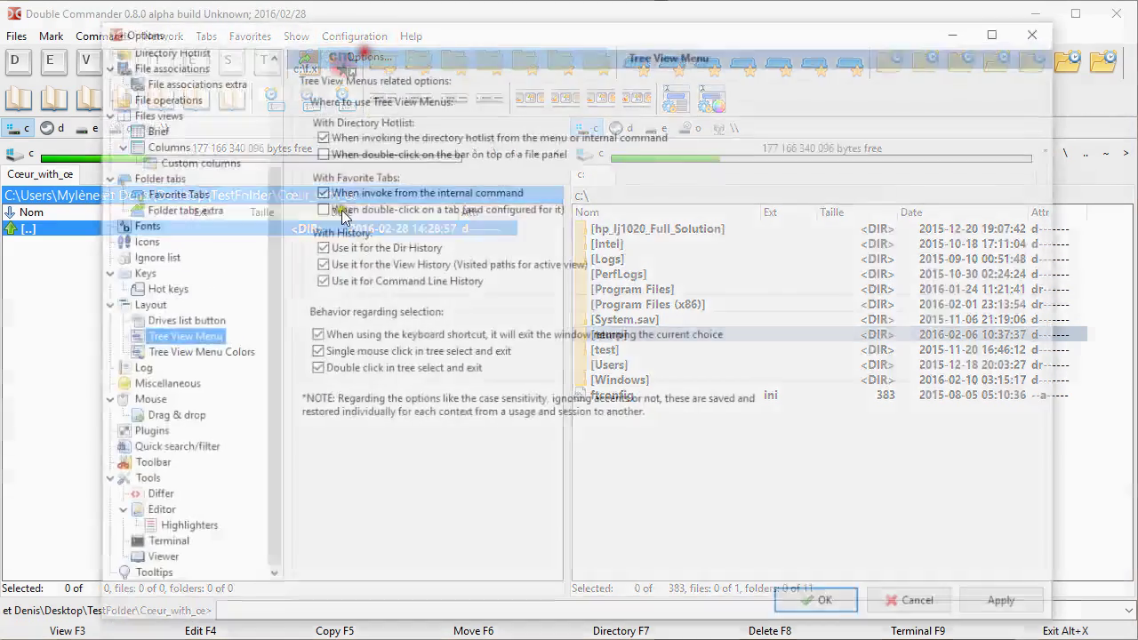
{"action": "left_click", "coordinate": [319, 152]}
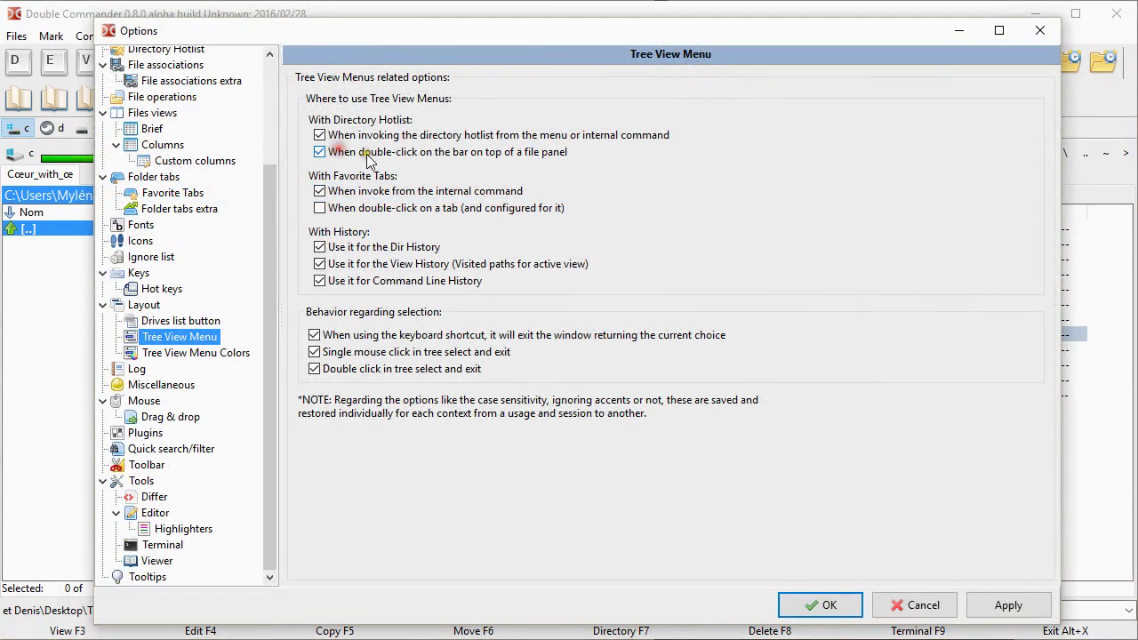
{"action": "left_click", "coordinate": [825, 604]}
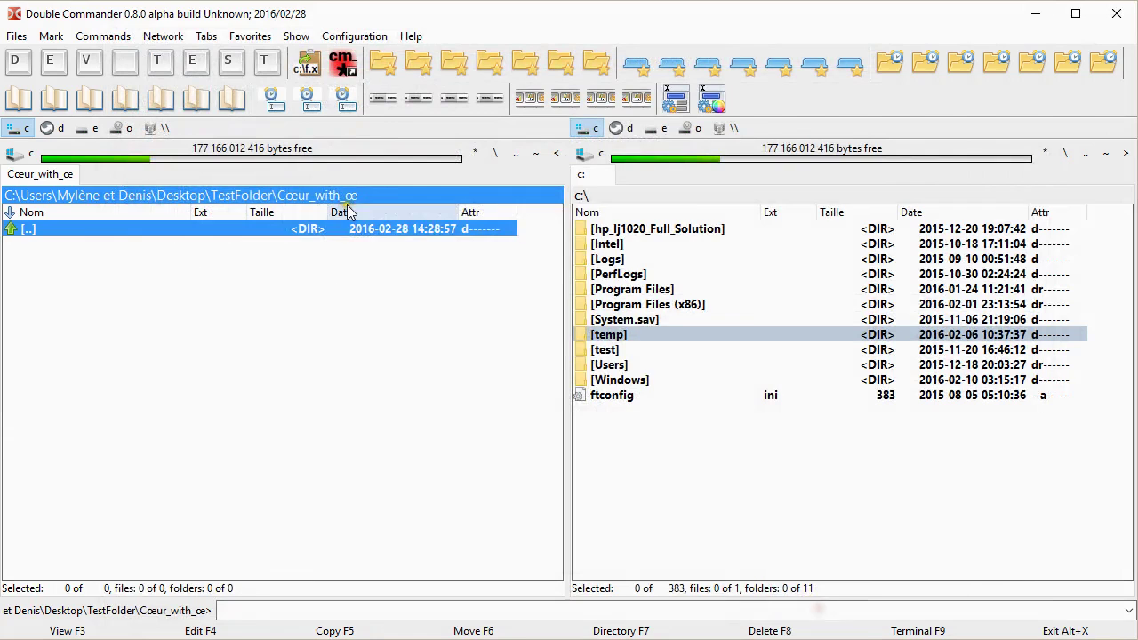
{"action": "double_click", "coordinate": [372, 200]}
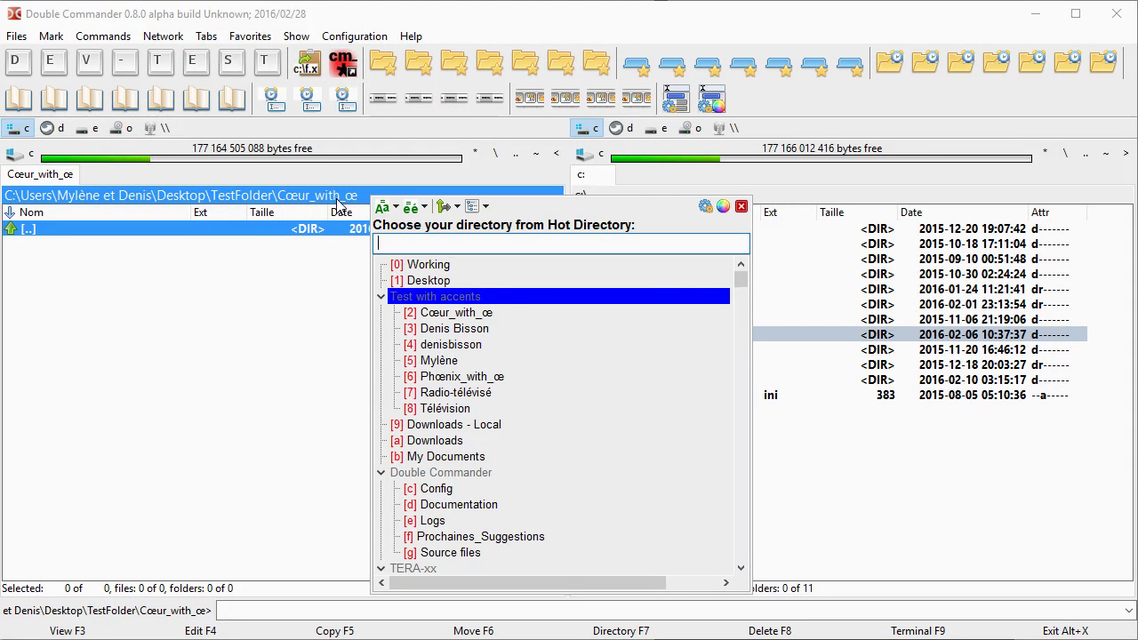
{"action": "key", "text": "Escape"}
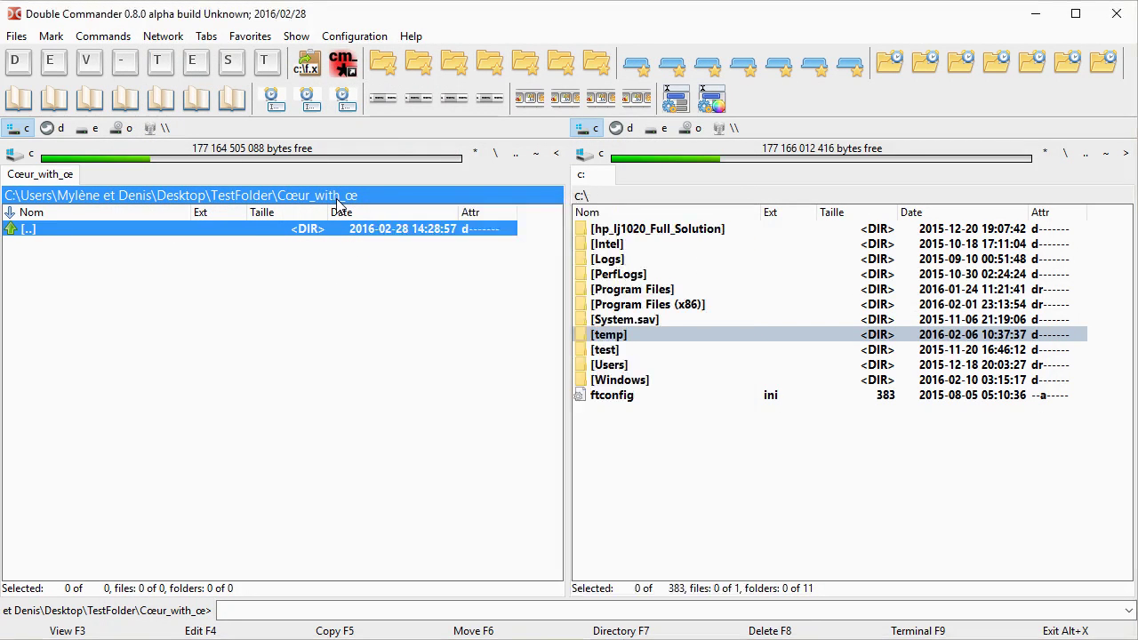
Turn off the tree view for panel top-bar double-clicks in the Tree View Menu options.
{"action": "left_click", "coordinate": [352, 36]}
{"action": "left_click", "coordinate": [343, 54]}
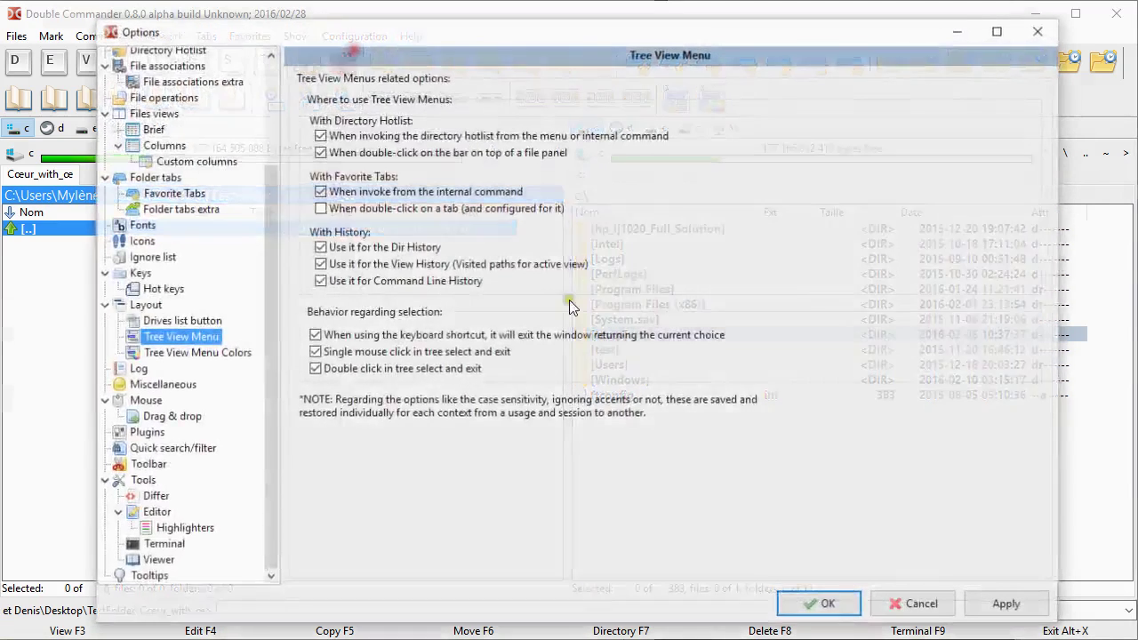
{"action": "left_click", "coordinate": [342, 153]}
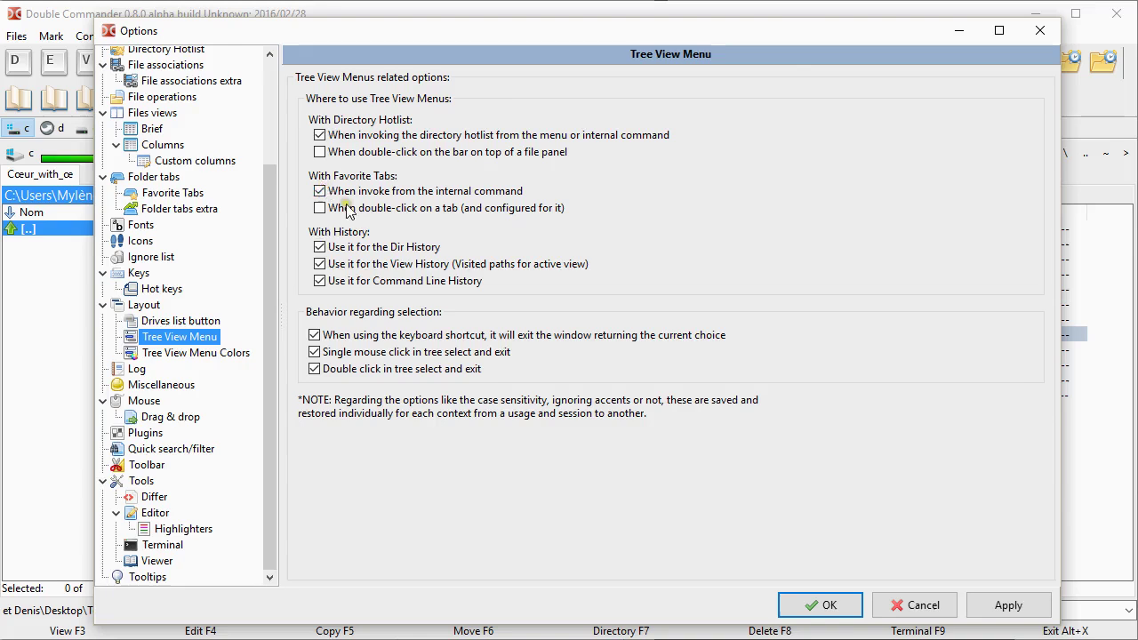
Save the options, then filter the hotlist tree by 'ru' and choose entry 2.
{"action": "left_click", "coordinate": [820, 606]}
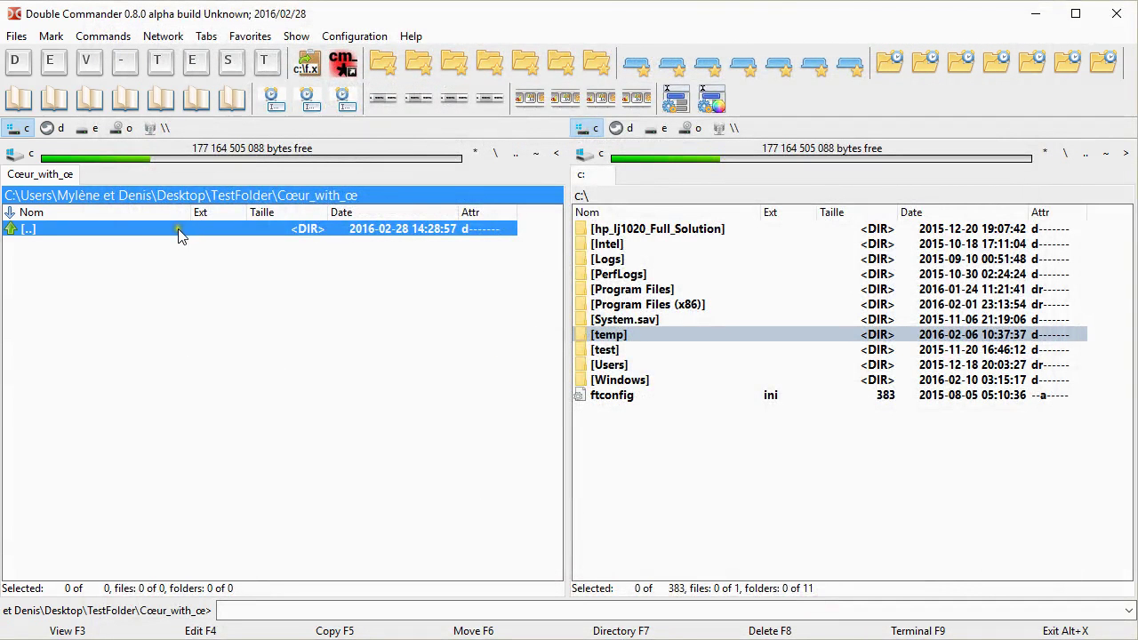
{"action": "key", "text": "ctrl+h"}
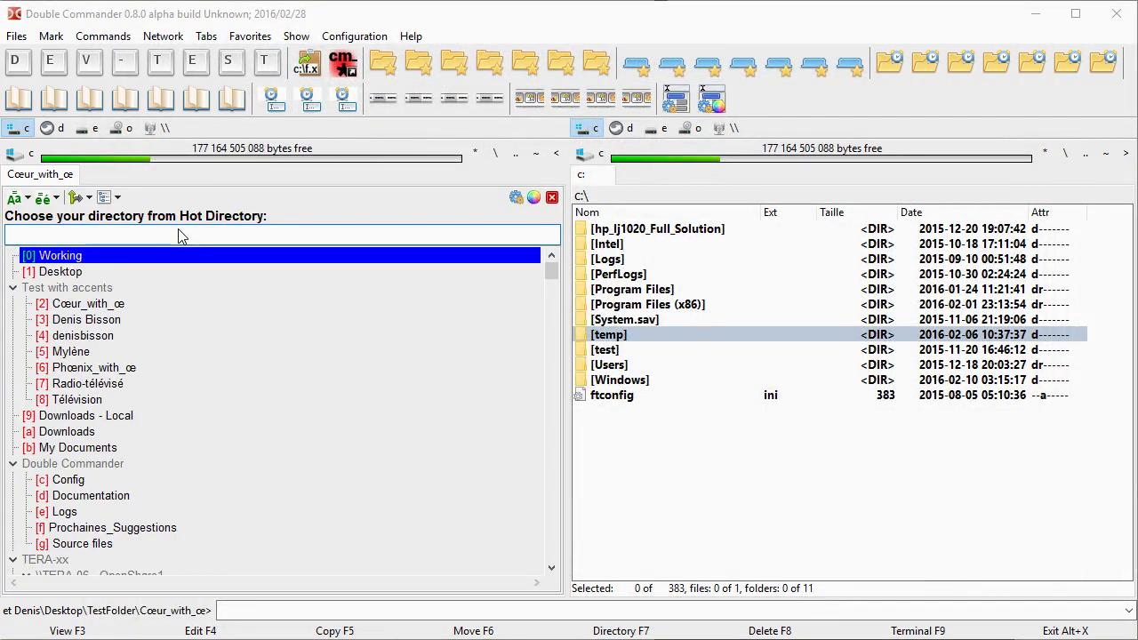
{"action": "type", "text": "ru"}
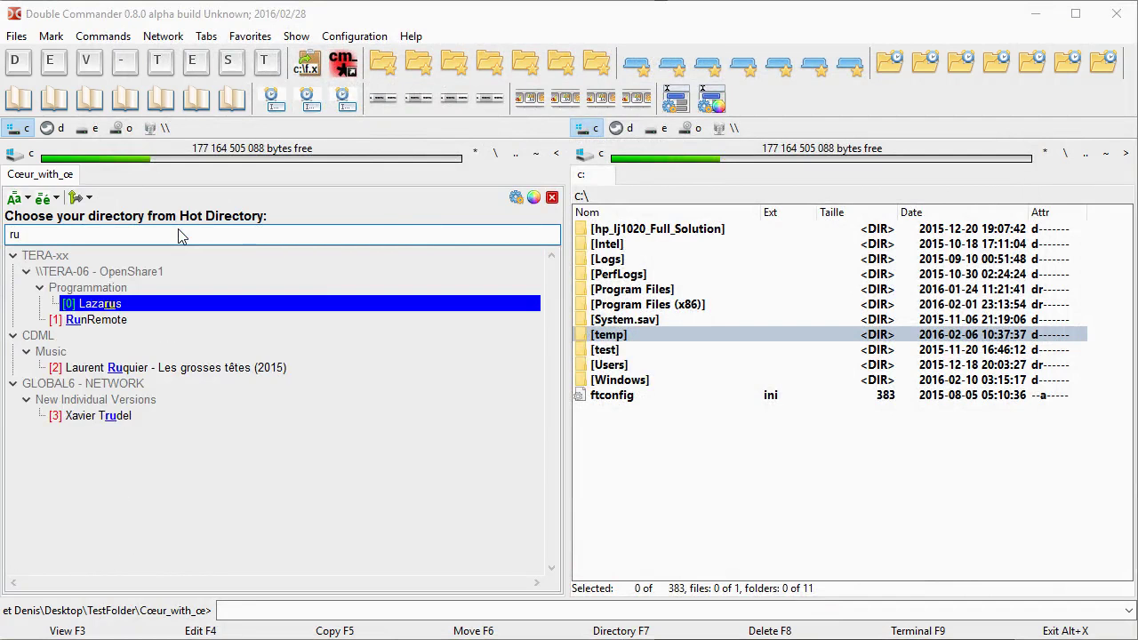
{"action": "type", "text": "2"}
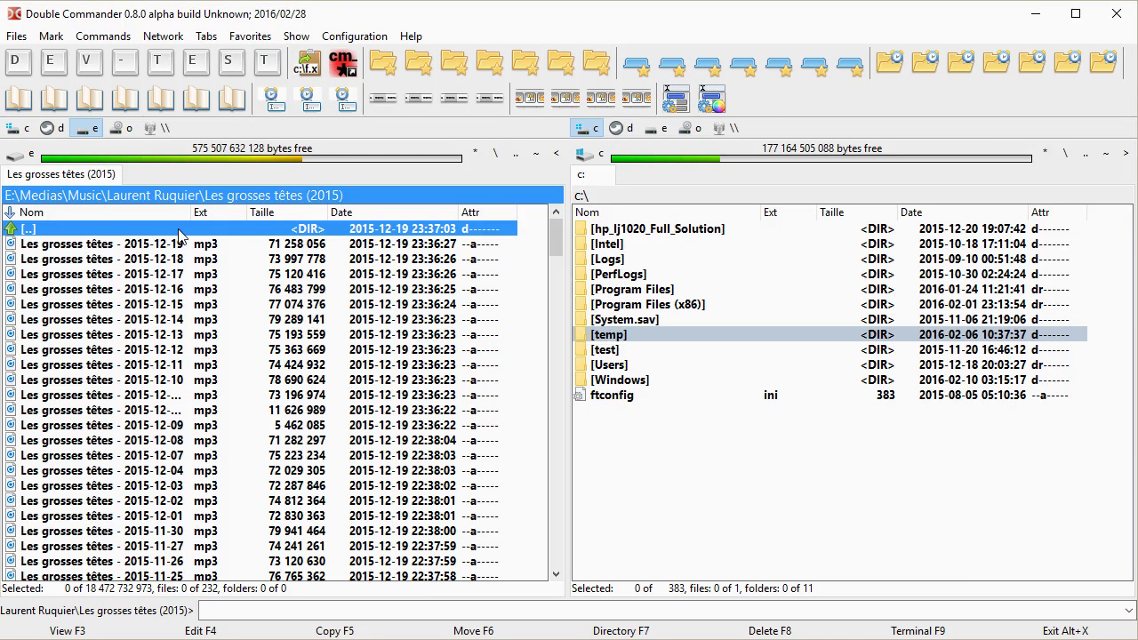
Visit Desktop, then Le téléphone sonne (2015) via the hotlist tree filtered 'tel', then load the C:\ tab set.
{"action": "key", "text": "ctrl+h"}
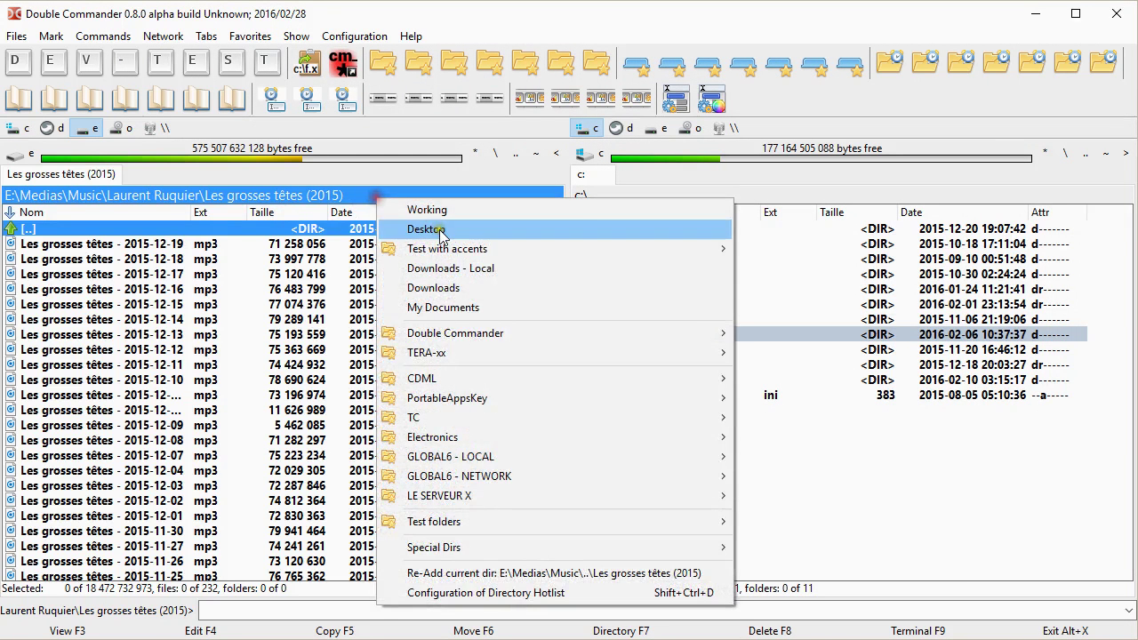
{"action": "left_click", "coordinate": [442, 229]}
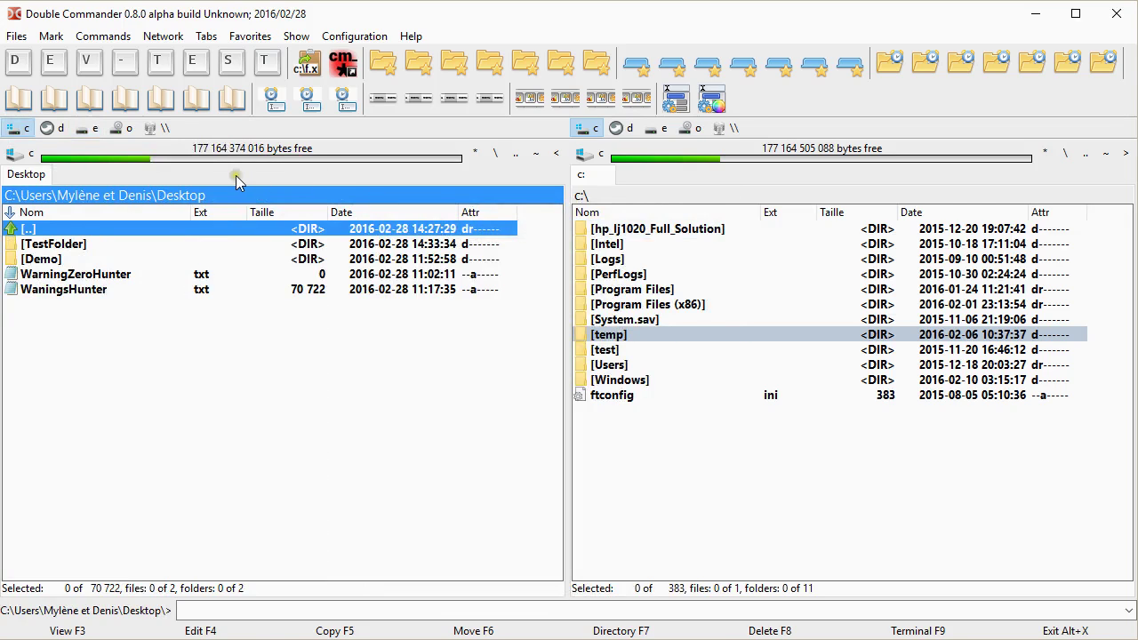
{"action": "key", "text": "ctrl+h"}
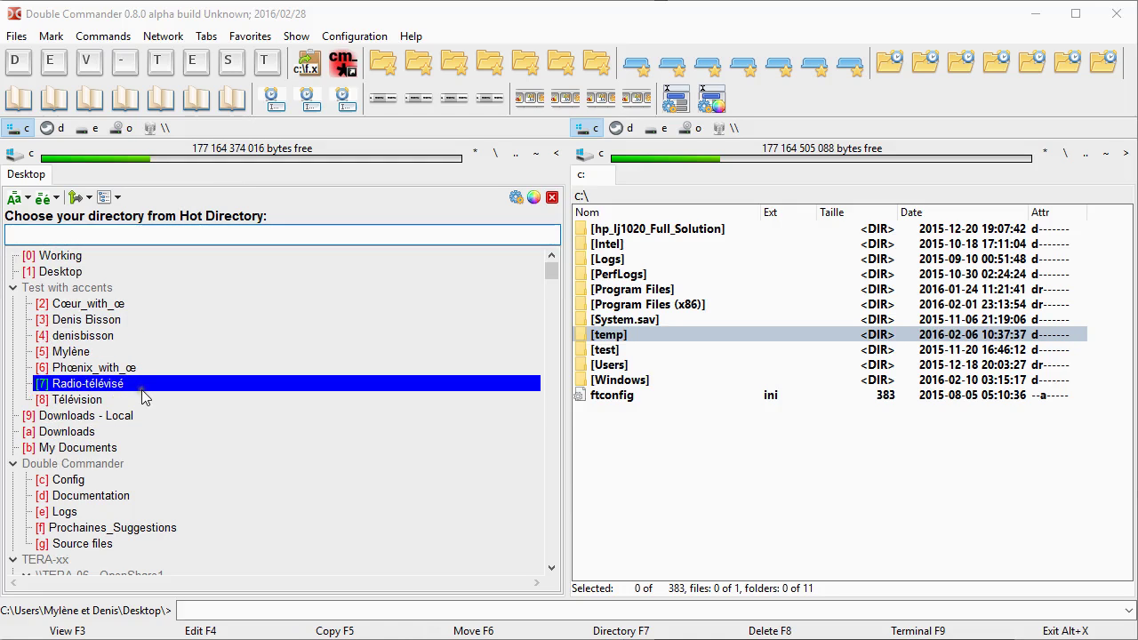
{"action": "type", "text": "te"}
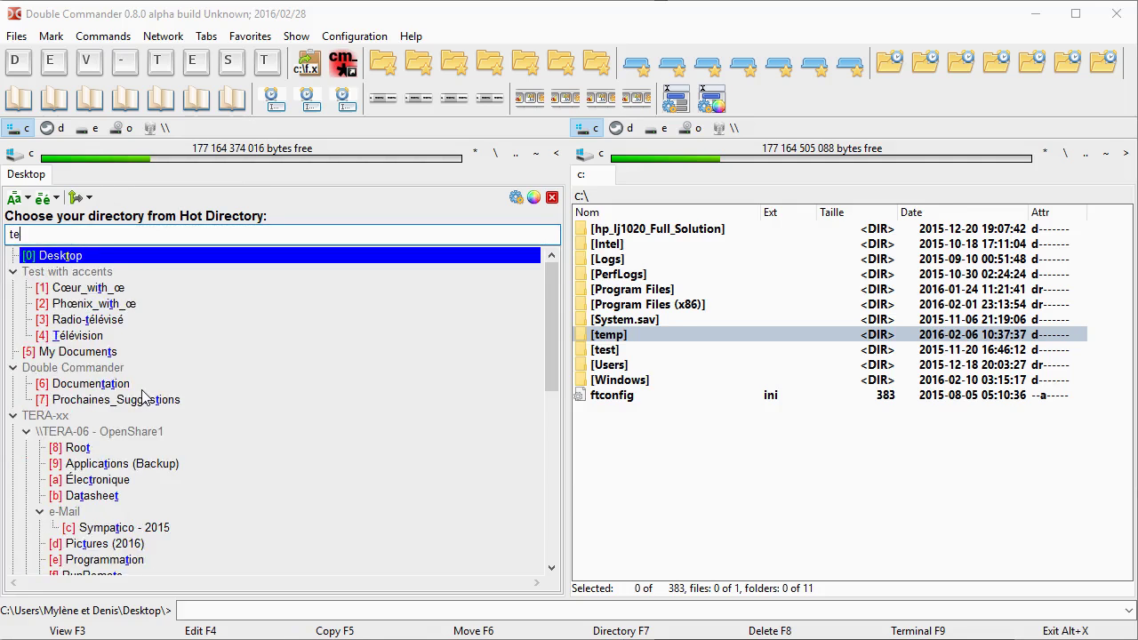
{"action": "type", "text": "l"}
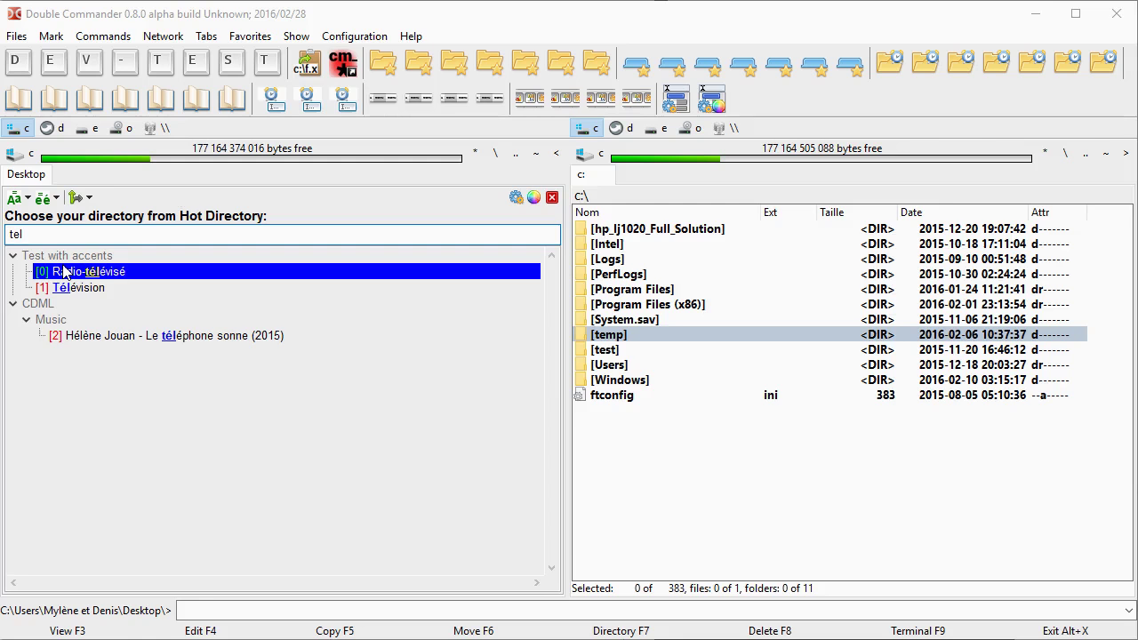
{"action": "key", "text": "2"}
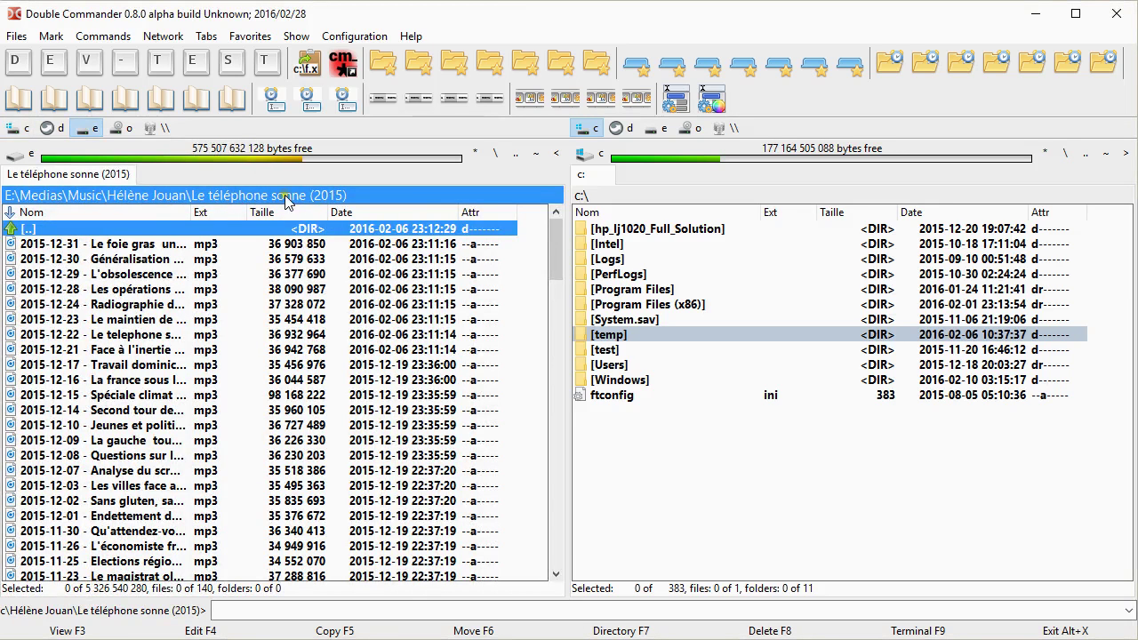
{"action": "right_click", "coordinate": [112, 171]}
{"action": "left_click", "coordinate": [130, 182]}
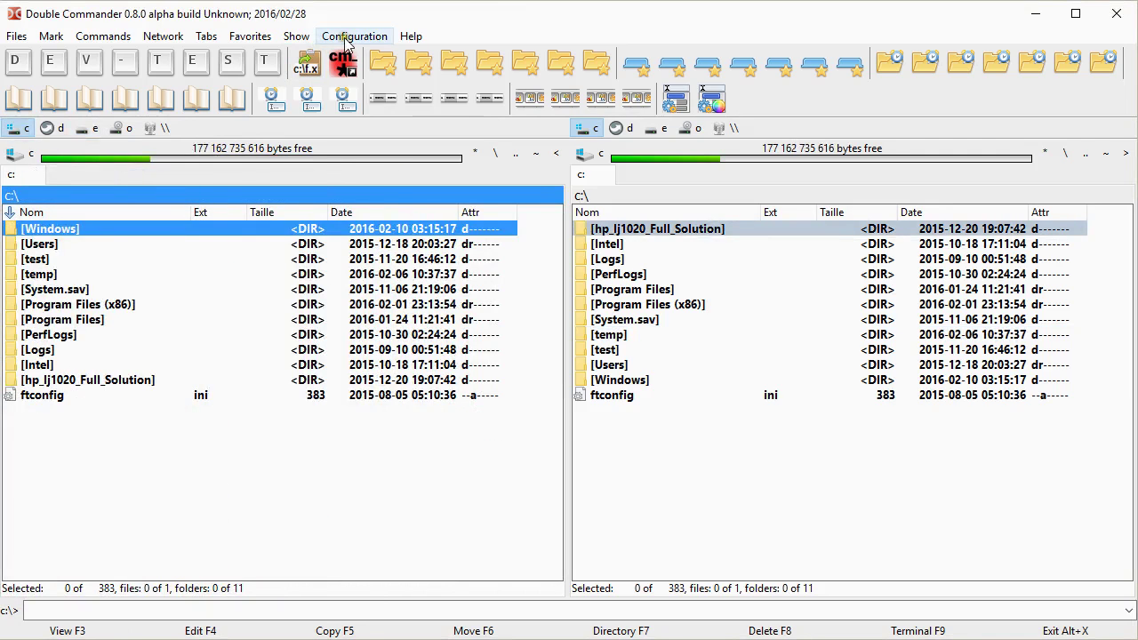
Rerun the cd command to plugins\wcx from the command-line history tree filtered by 'wc'.
{"action": "left_click", "coordinate": [676, 98]}
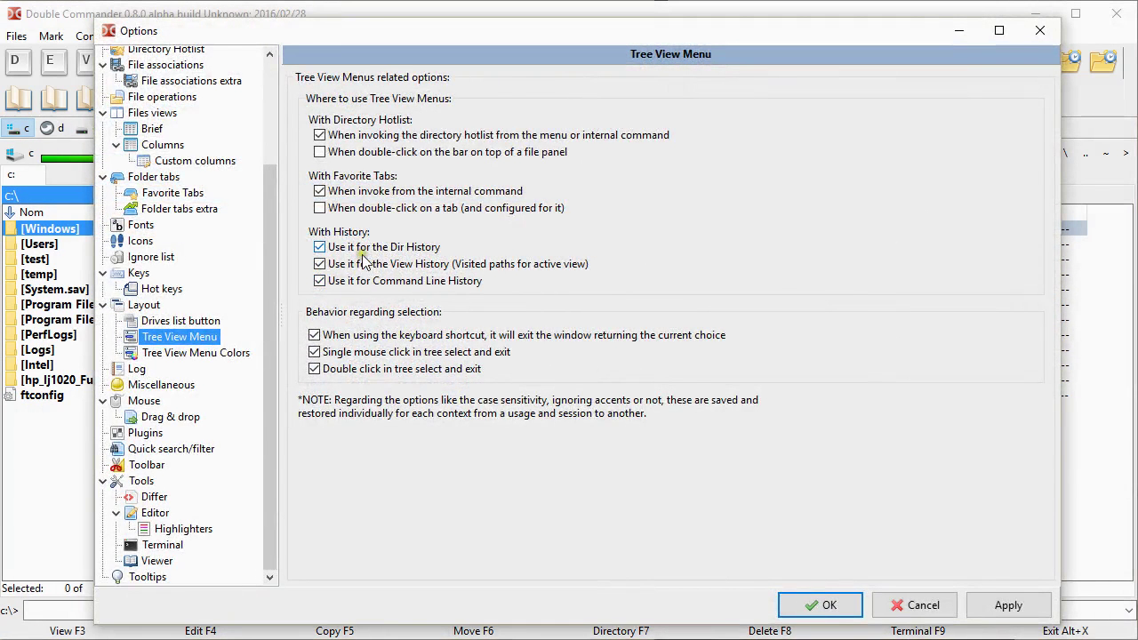
{"action": "left_click", "coordinate": [894, 604]}
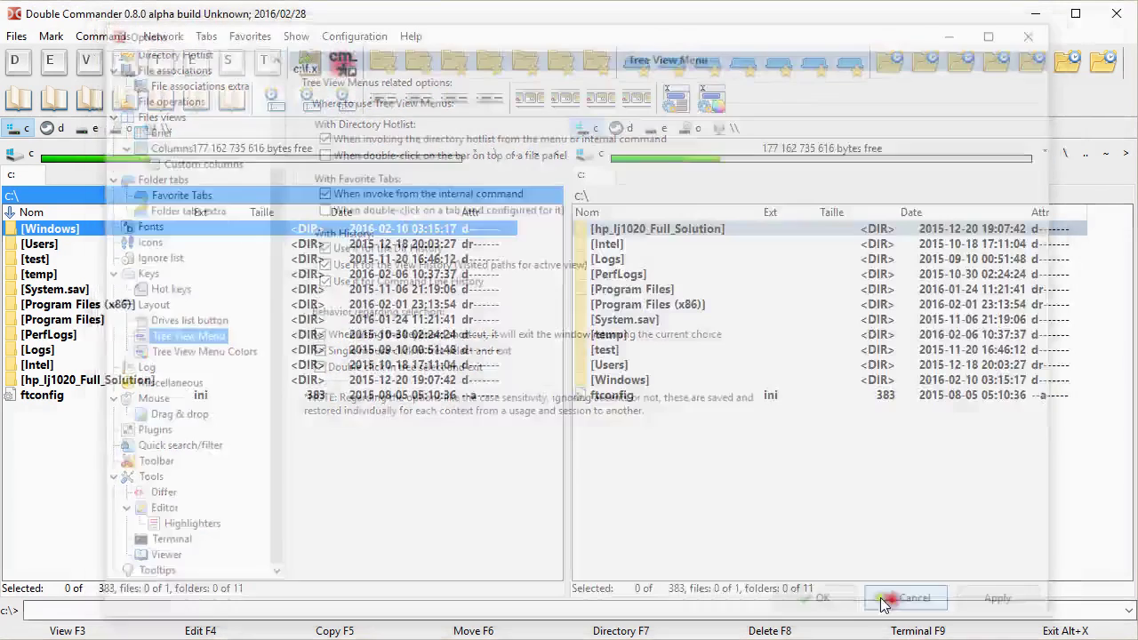
{"action": "key", "text": "ctrl+Down"}
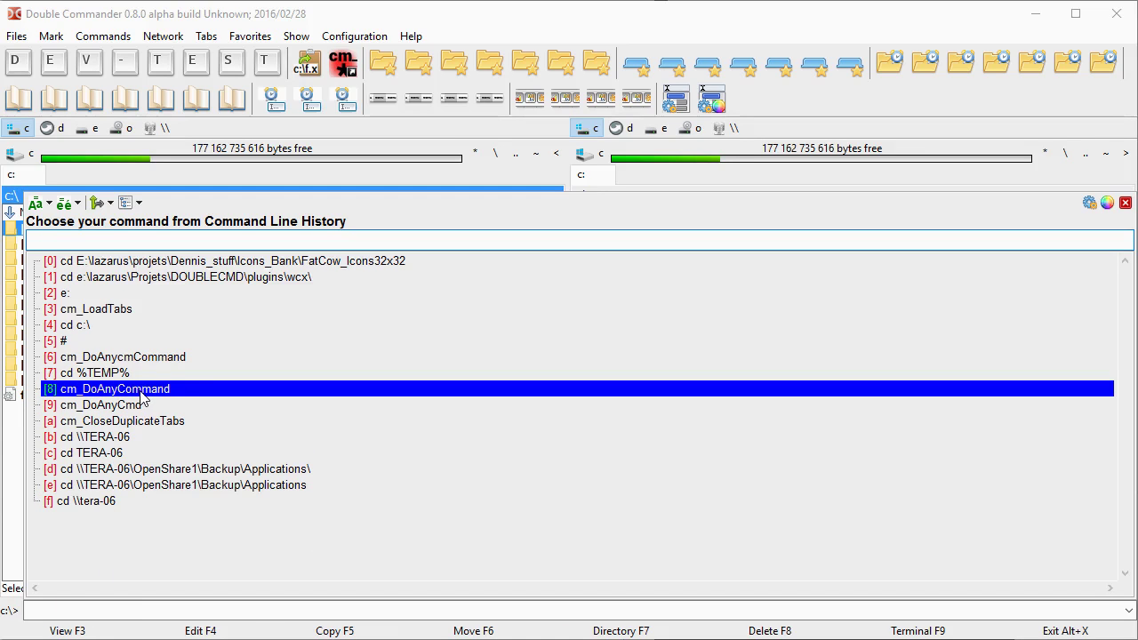
{"action": "type", "text": "wcx"}
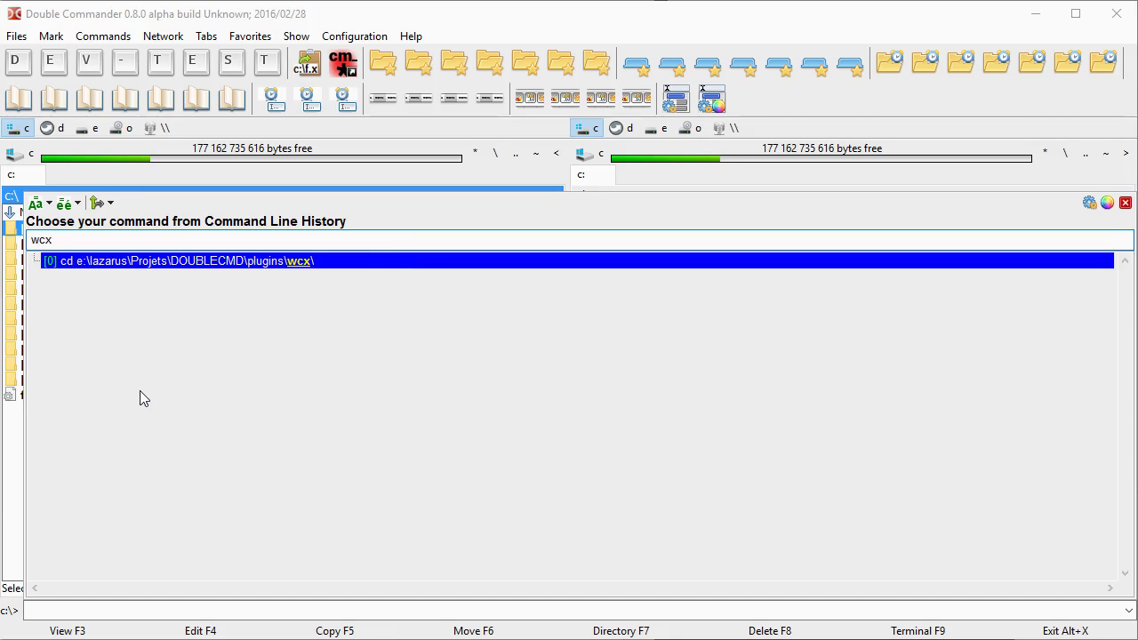
{"action": "key", "text": "Return"}
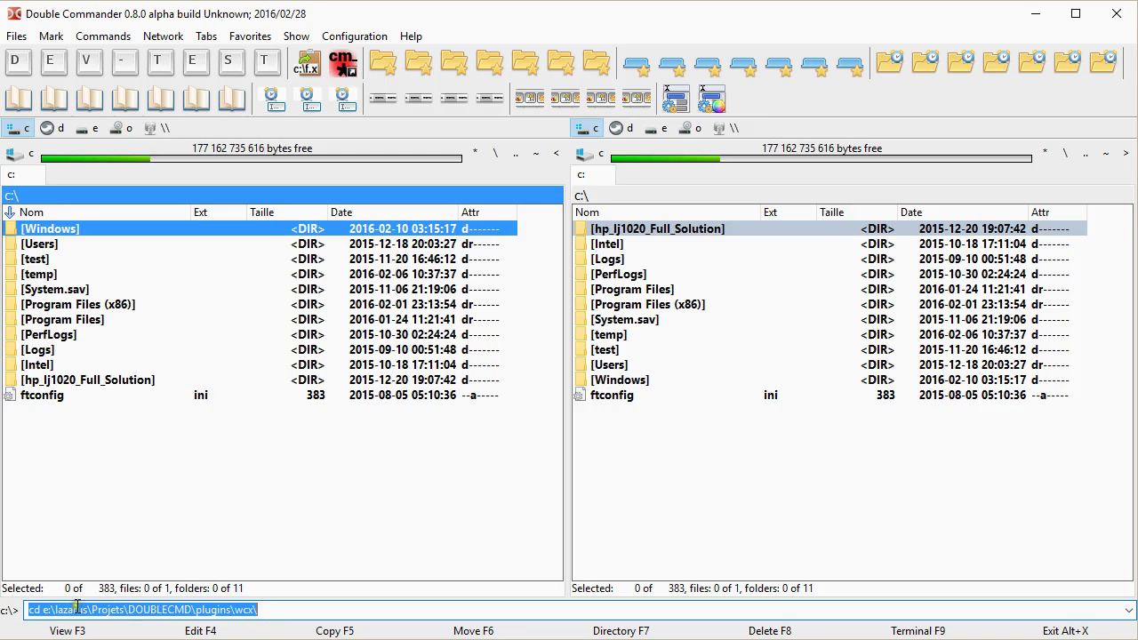
{"action": "left_click", "coordinate": [265, 609]}
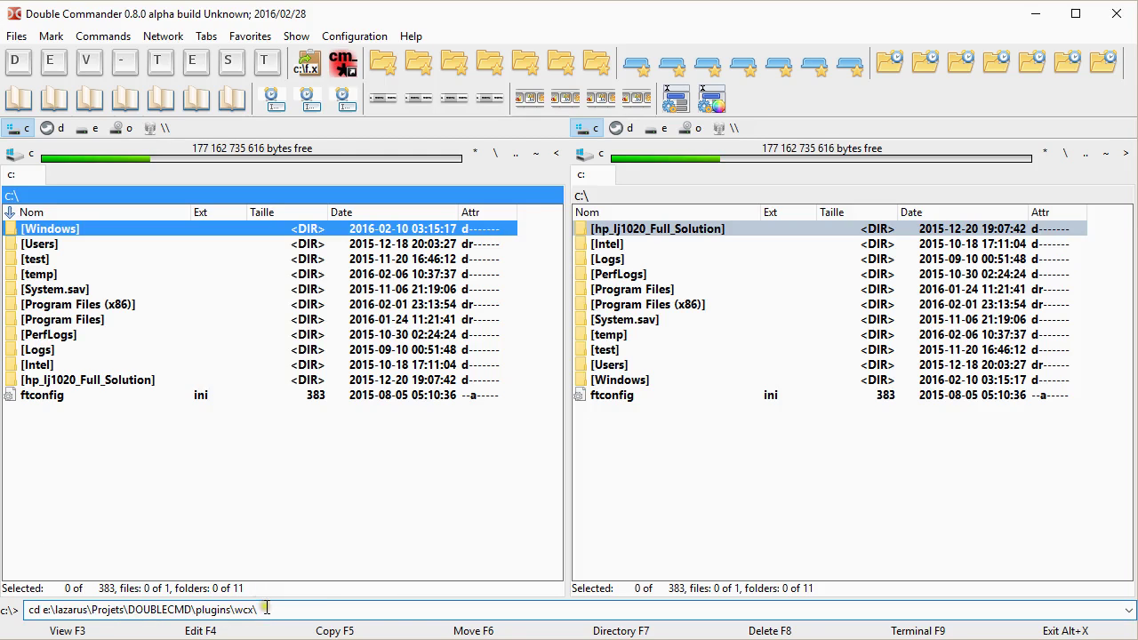
{"action": "key", "text": "Return"}
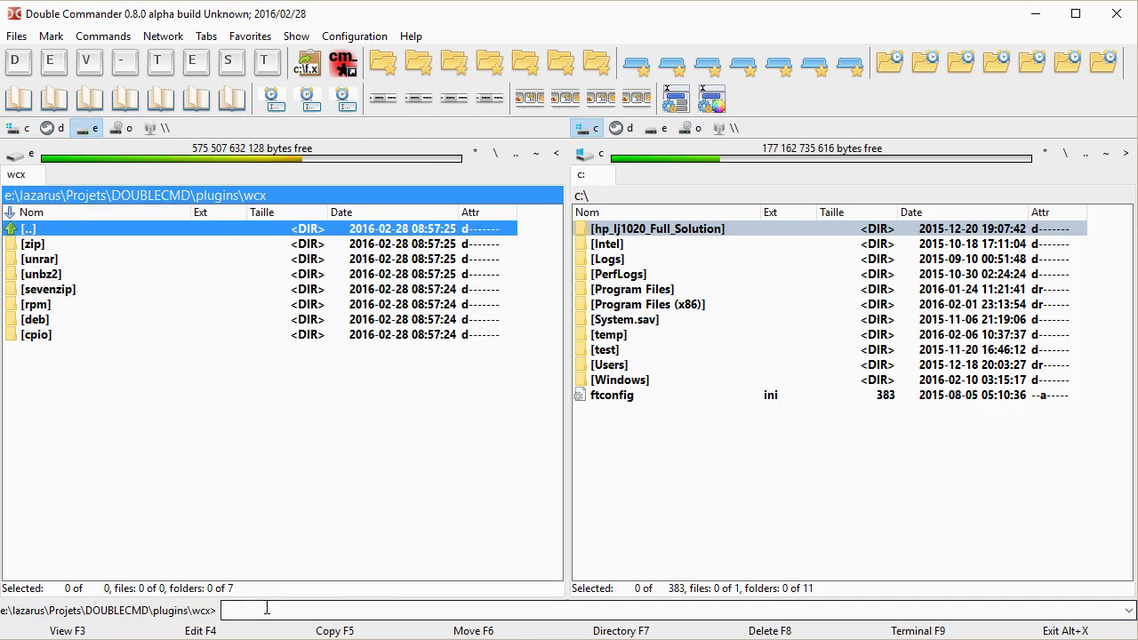
Switch the left panel to Working from the hotlist and briefly view the visited-paths history.
{"action": "double_click", "coordinate": [300, 195]}
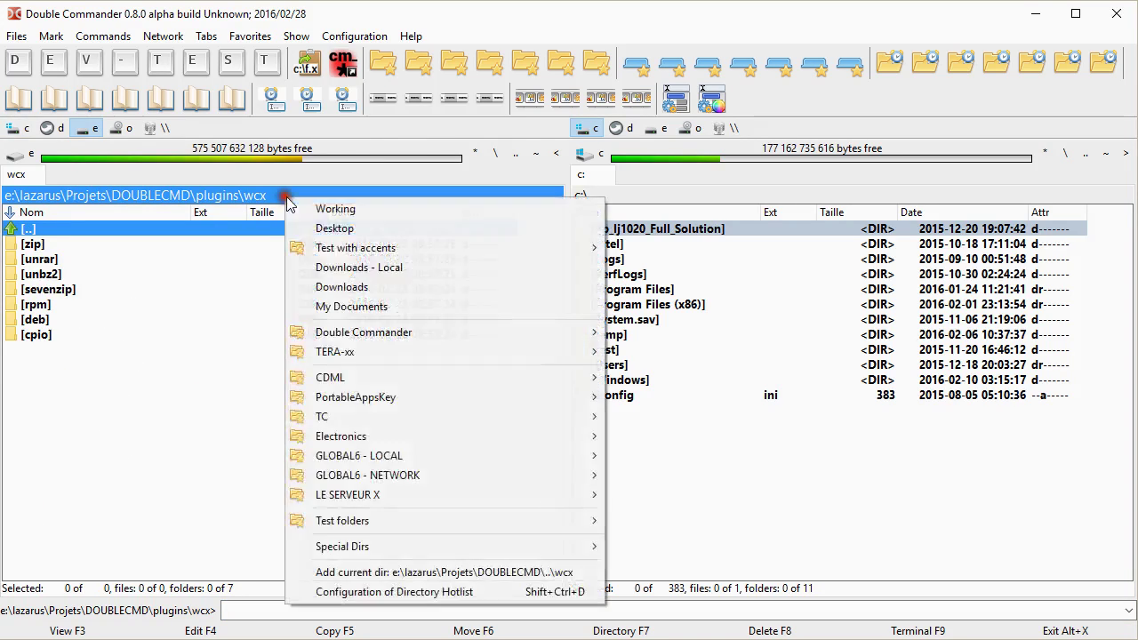
{"action": "left_click", "coordinate": [302, 210]}
{"action": "right_click", "coordinate": [32, 175]}
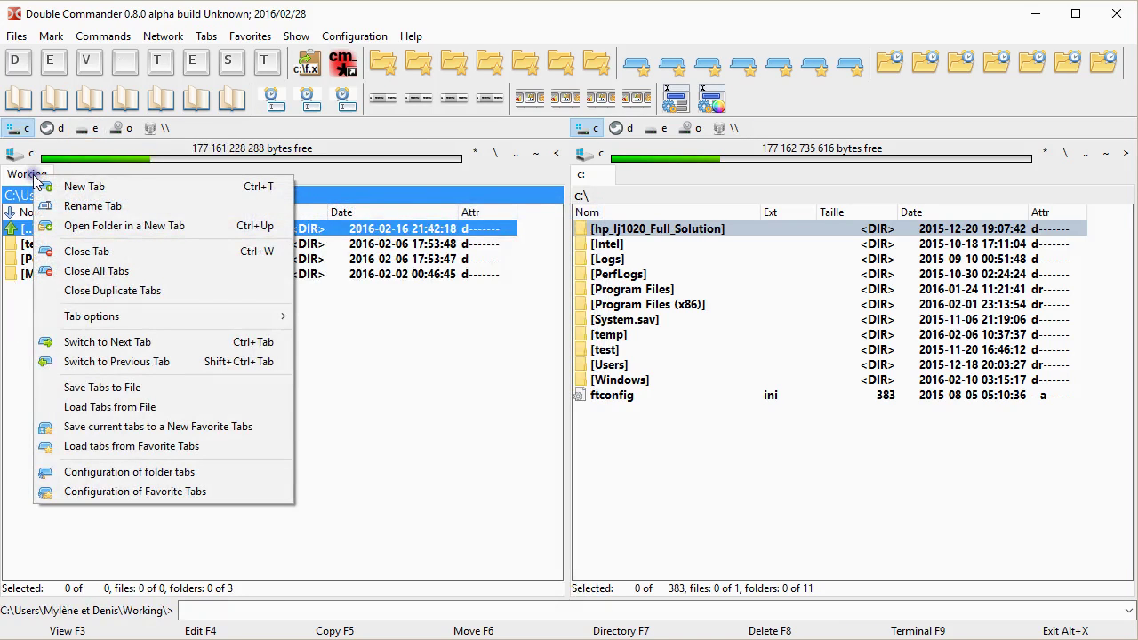
{"action": "left_click", "coordinate": [315, 201]}
{"action": "double_click", "coordinate": [315, 199]}
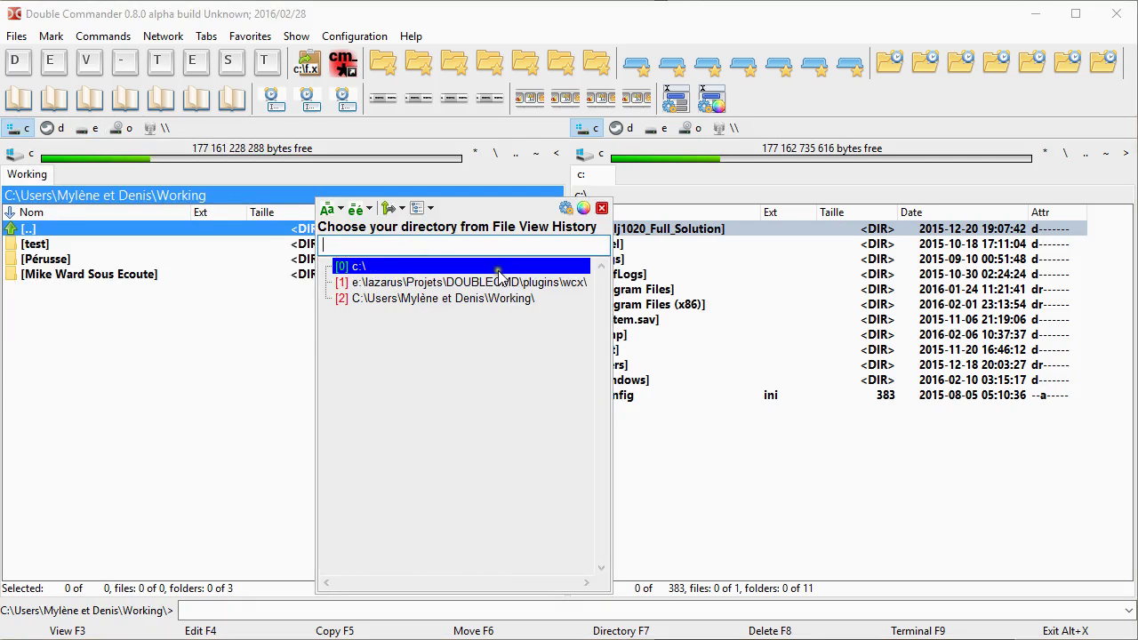
{"action": "key", "text": "Escape"}
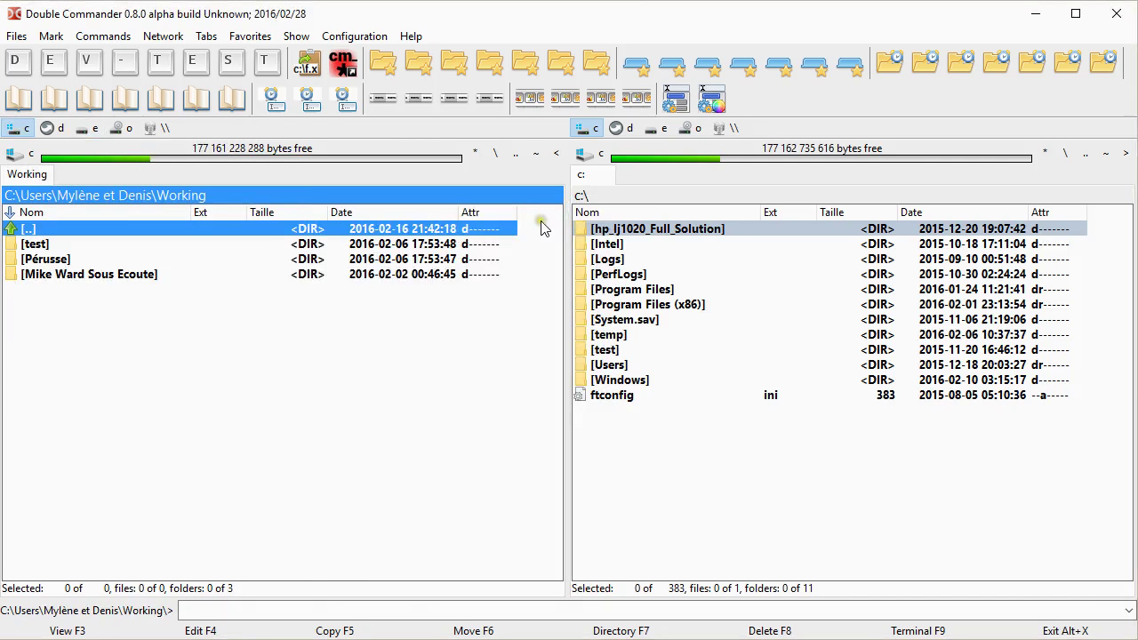
Open dctheme\32x32\actions from the folder history tree filtered by 'dcth'.
{"action": "left_click", "coordinate": [890, 59]}
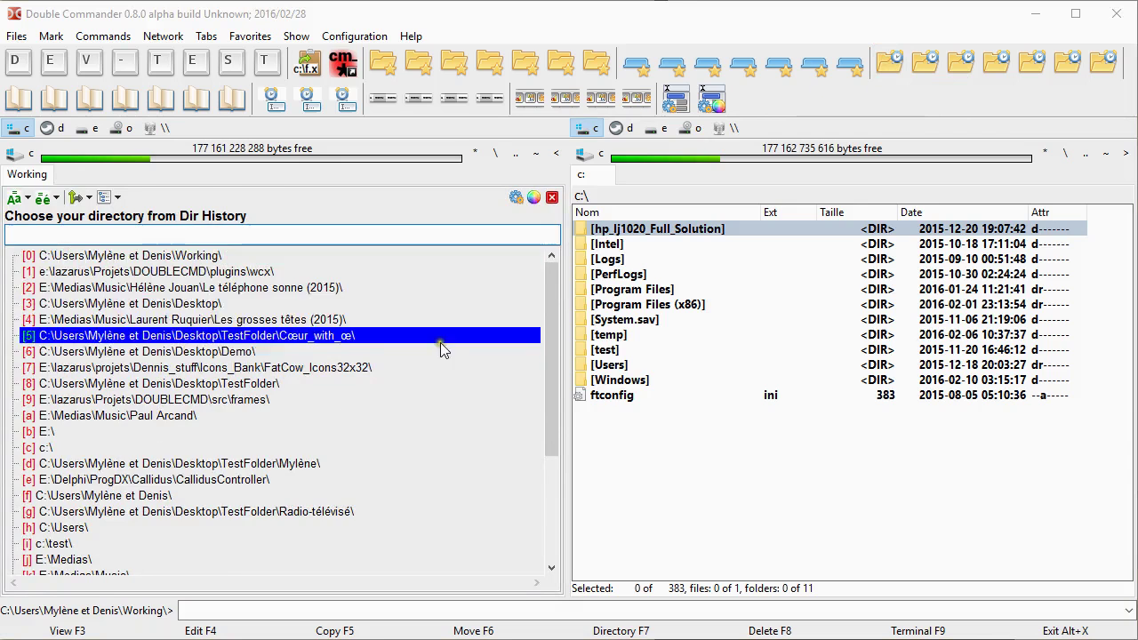
{"action": "left_click_drag", "start_coordinate": [550, 293], "coordinate": [566, 456]}
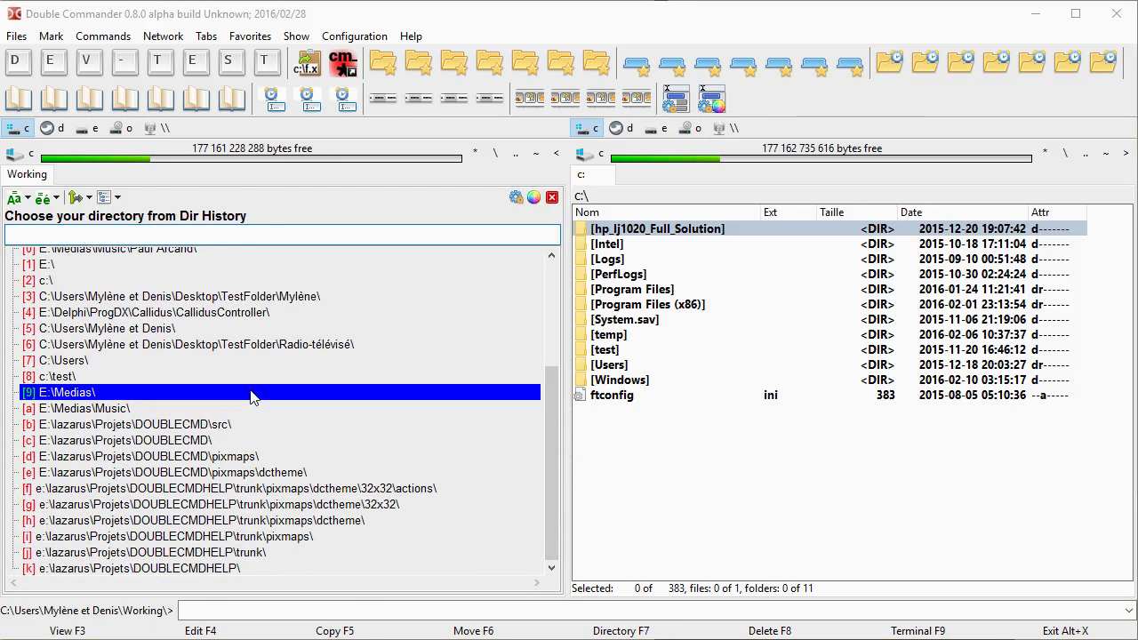
{"action": "type", "text": "dcth"}
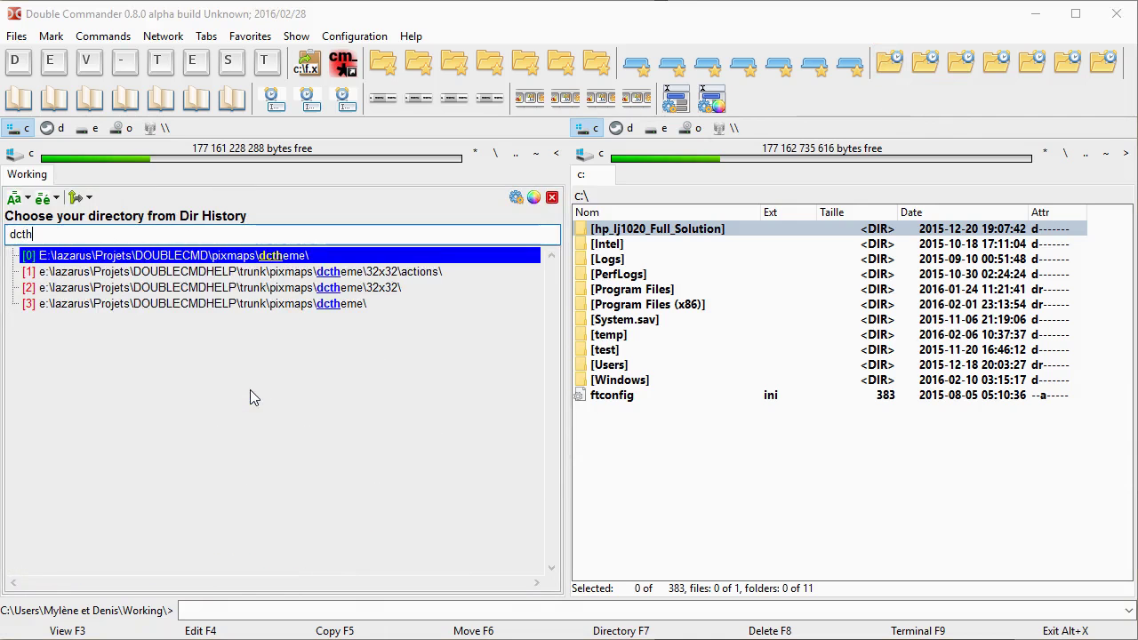
{"action": "key", "text": "Down"}
{"action": "key", "text": "Return"}
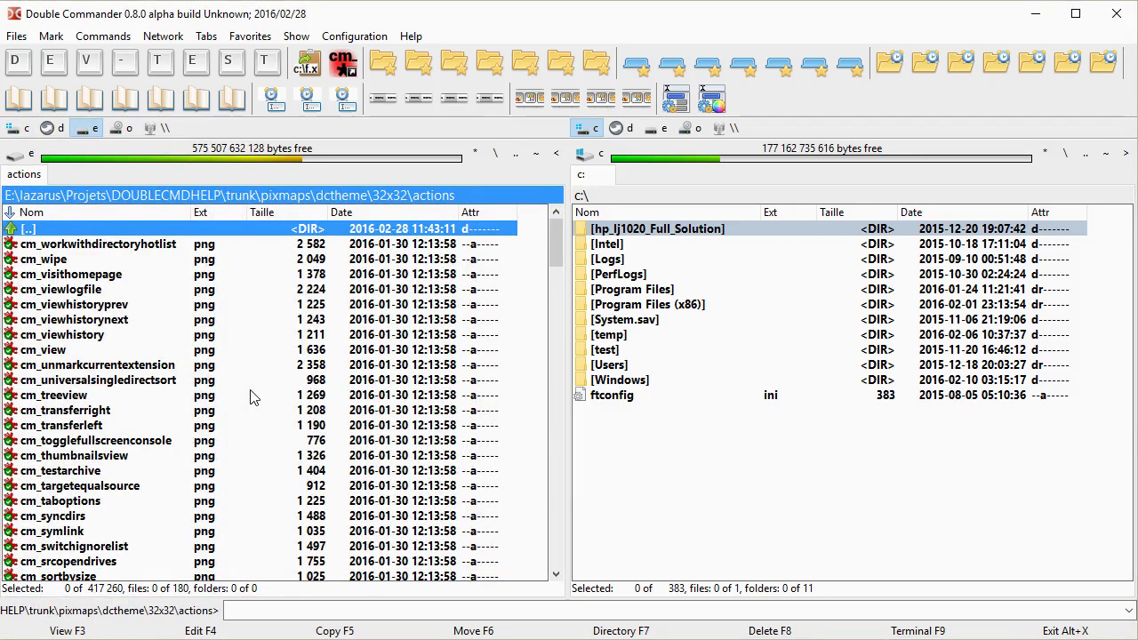
Return the left panel to Working and show the File View History list.
{"action": "double_click", "coordinate": [480, 195]}
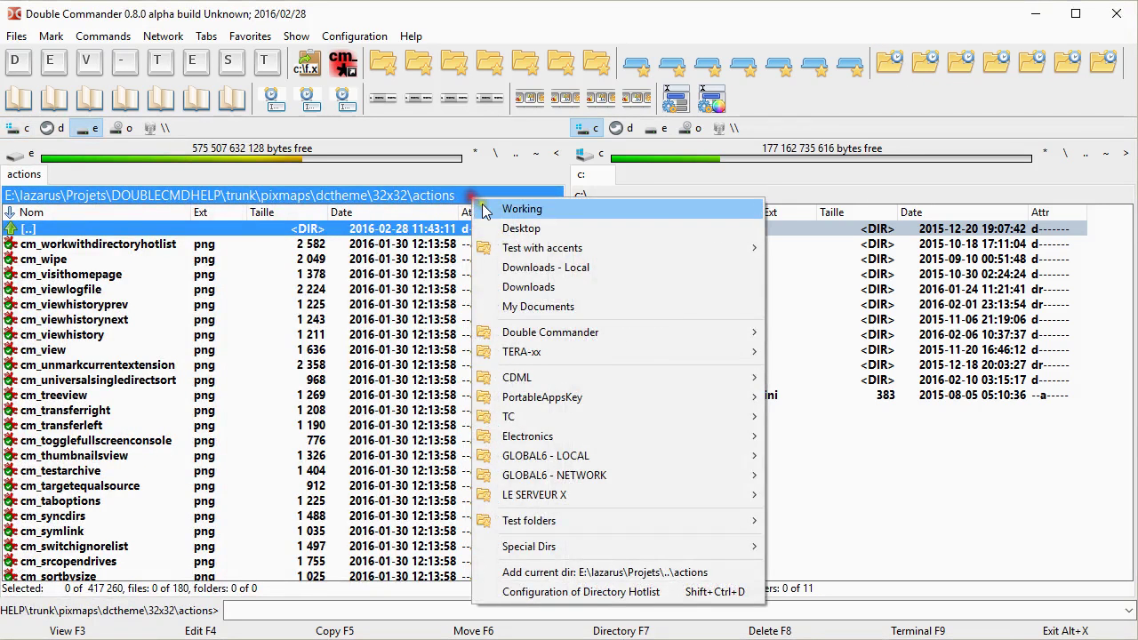
{"action": "left_click", "coordinate": [485, 208]}
{"action": "left_click", "coordinate": [237, 195]}
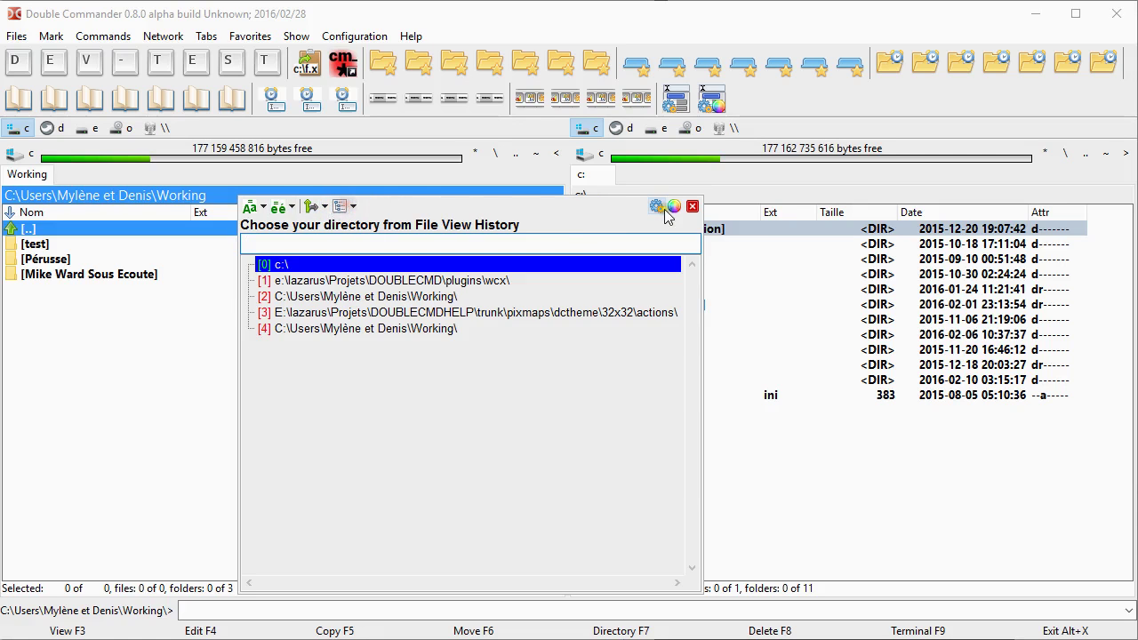
Preview the tree view menu highlight colours on a sample directory hotlist entry.
{"action": "left_click", "coordinate": [656, 207]}
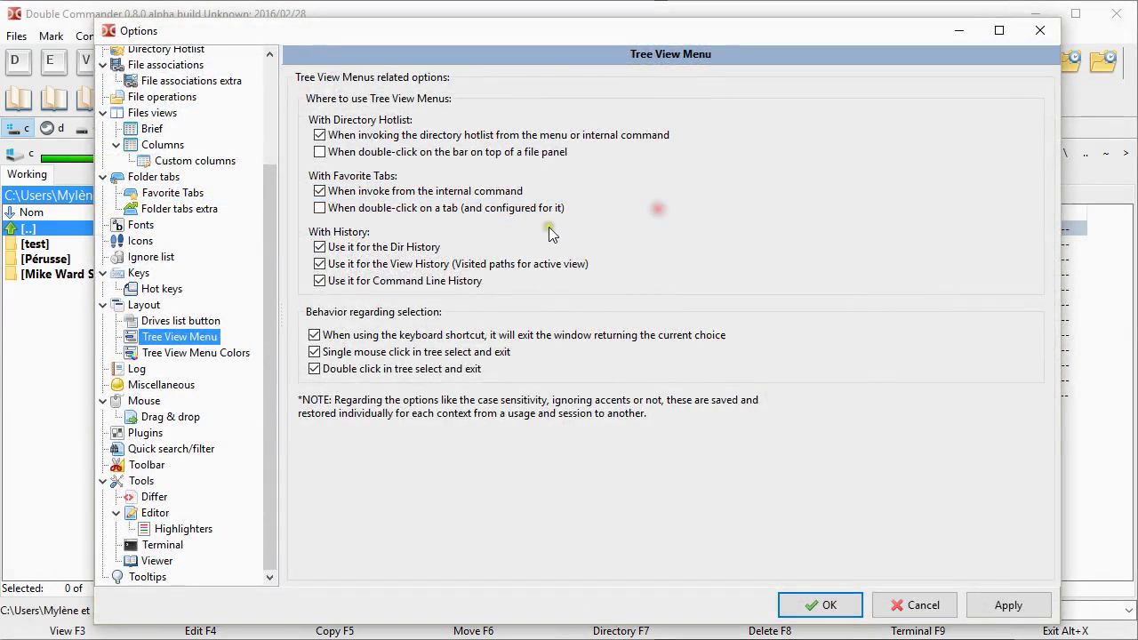
{"action": "key", "text": "Escape"}
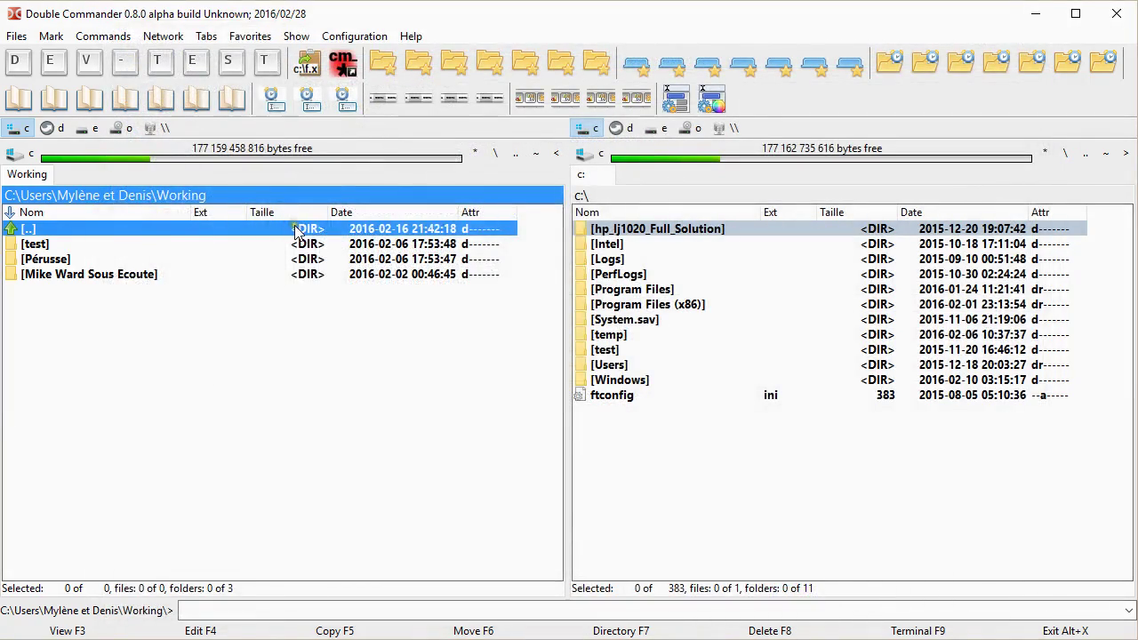
{"action": "key", "text": "ctrl+d"}
{"action": "left_click", "coordinate": [532, 198]}
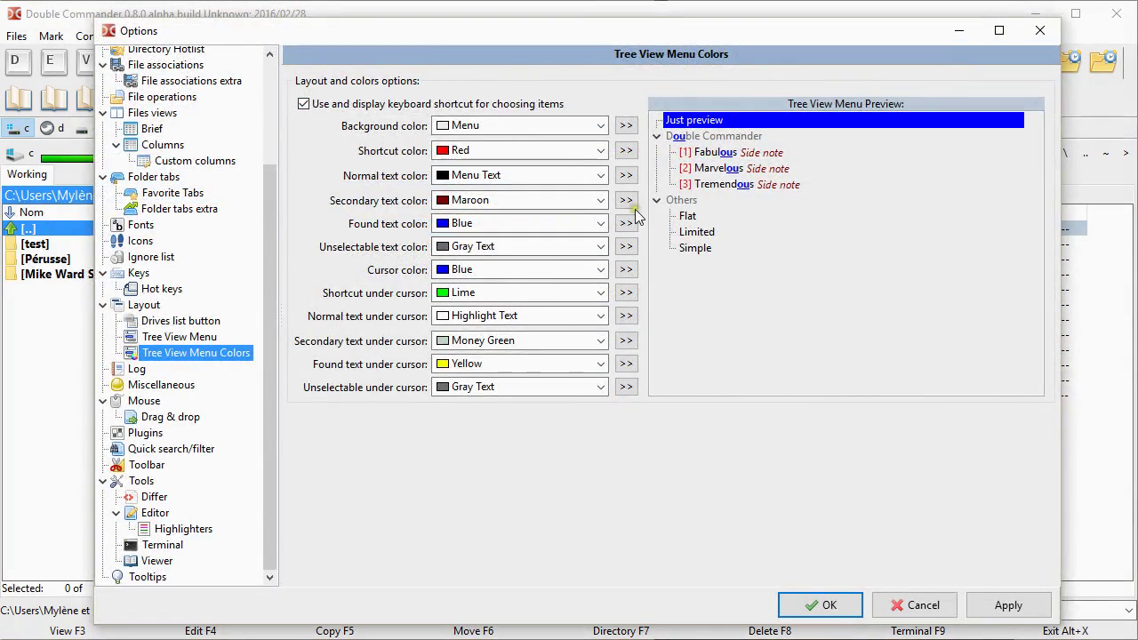
{"action": "left_click", "coordinate": [701, 169]}
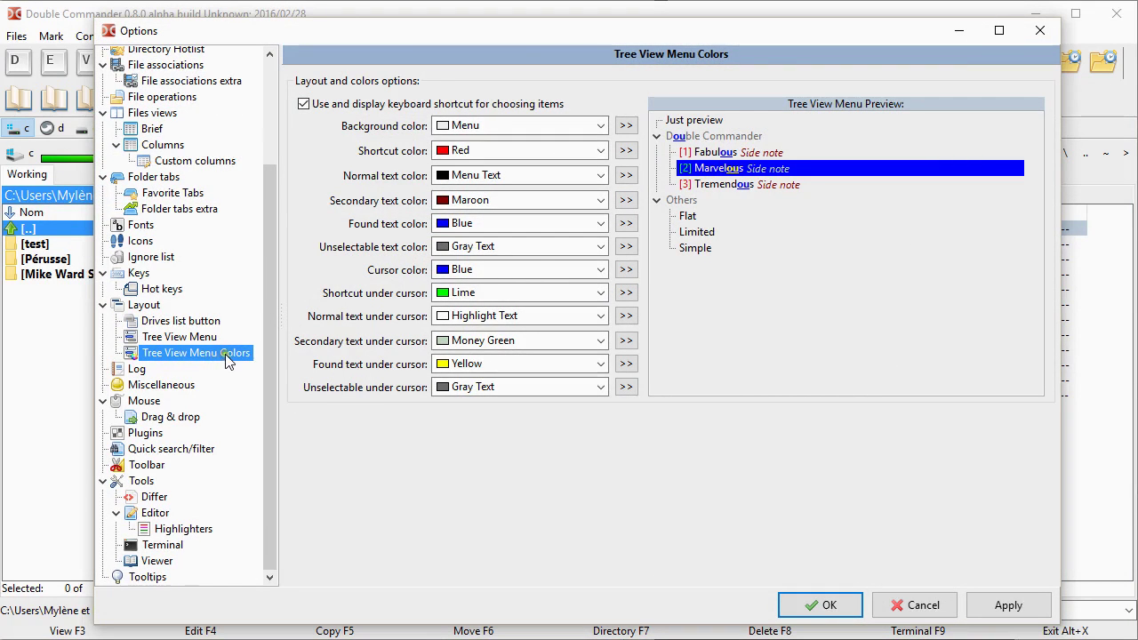
Try Fuchsia for found-text colour, settle back on Blue, and confirm with OK.
{"action": "left_click", "coordinate": [597, 224]}
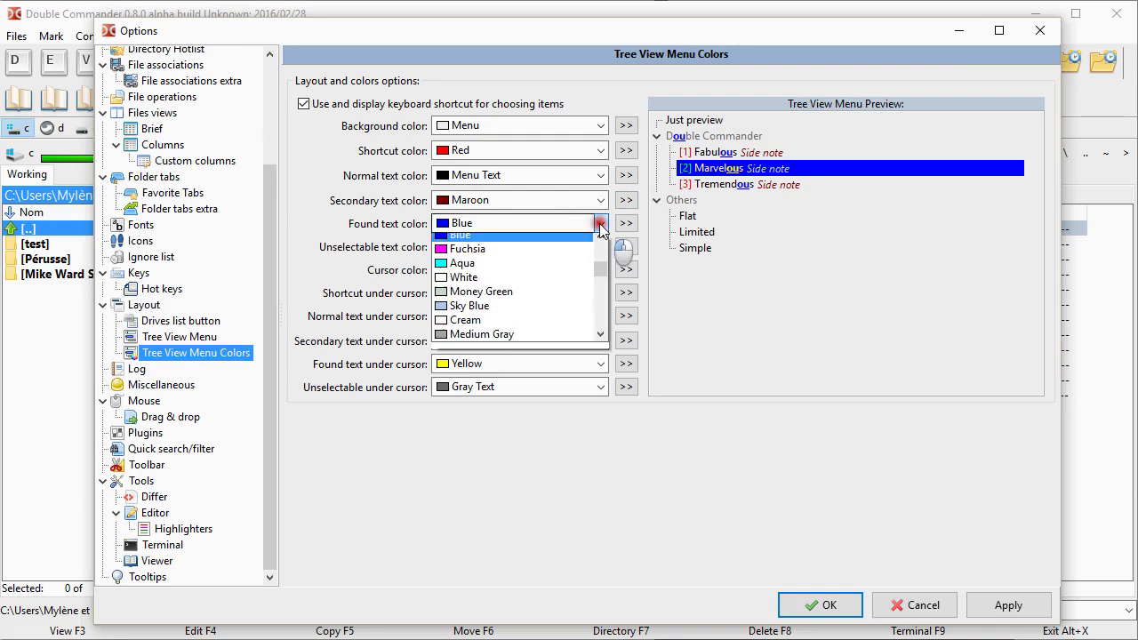
{"action": "left_click", "coordinate": [562, 256]}
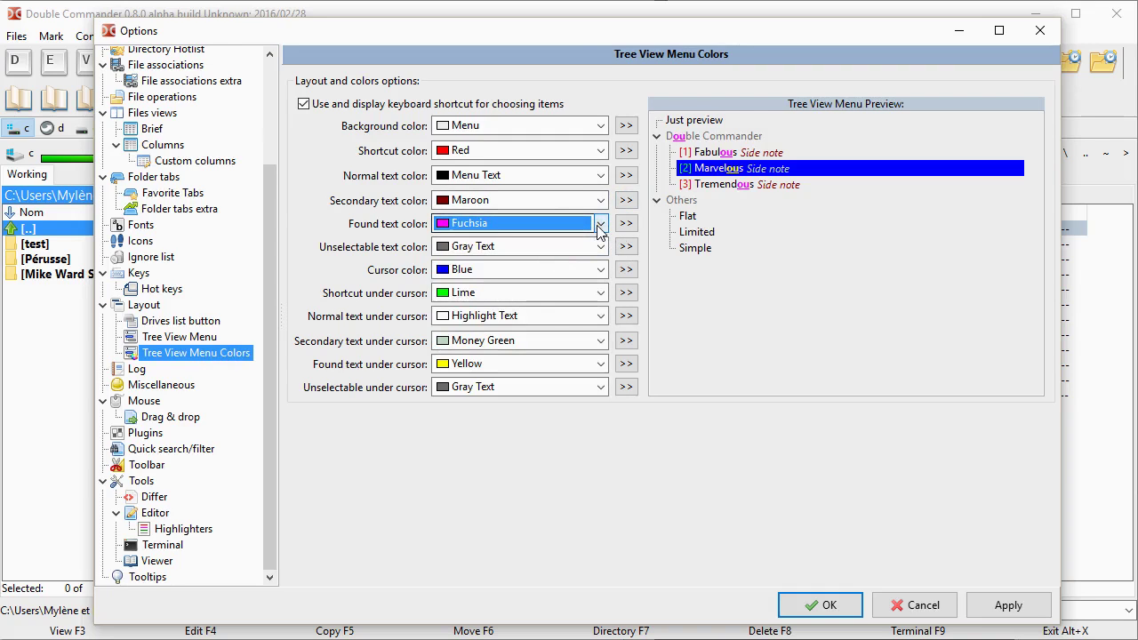
{"action": "scroll", "coordinate": [598, 231], "scroll_direction": "down", "scroll_amount": 2}
{"action": "scroll", "coordinate": [598, 229], "scroll_direction": "up", "scroll_amount": 3}
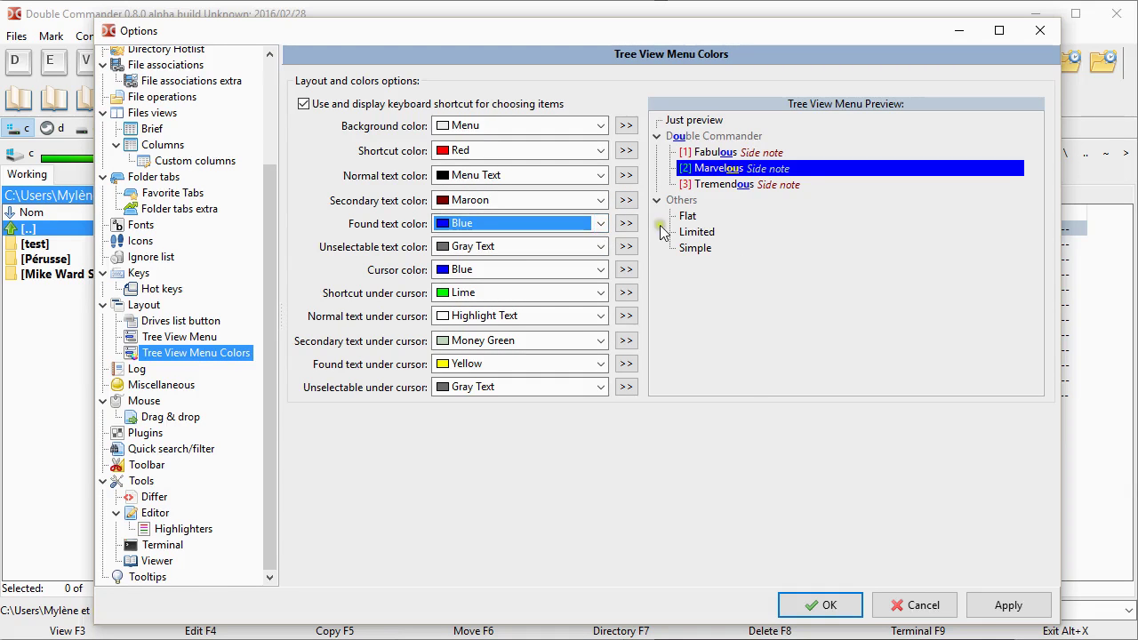
{"action": "left_click", "coordinate": [825, 604]}
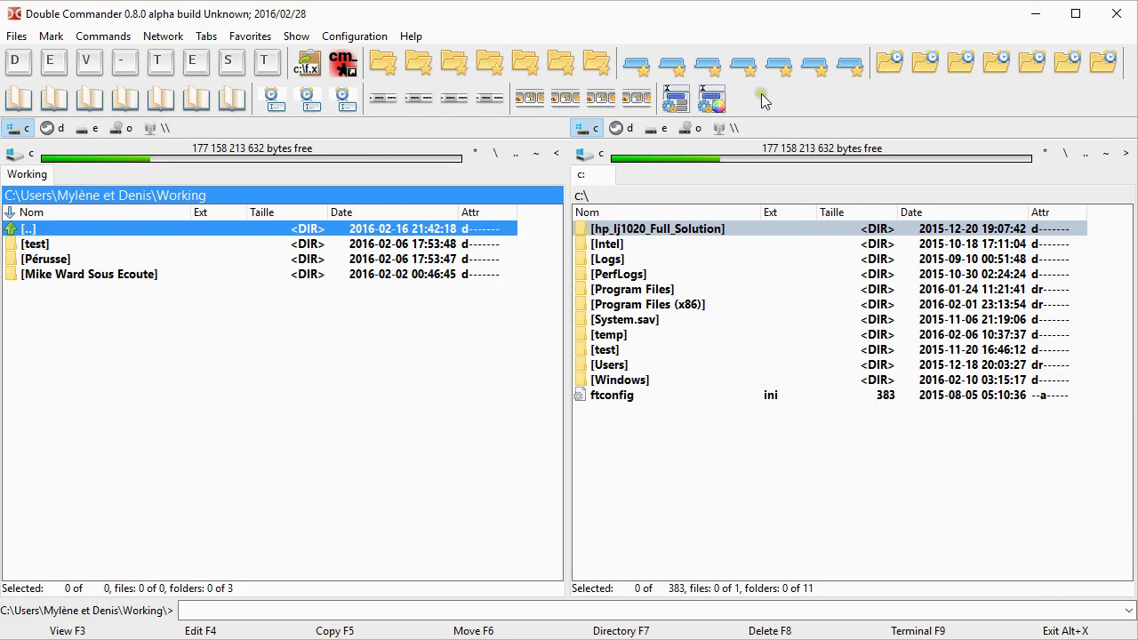
Reopen and cancel the Tree View Menu options, then switch to the IrfanView help image.
{"action": "left_click", "coordinate": [673, 101]}
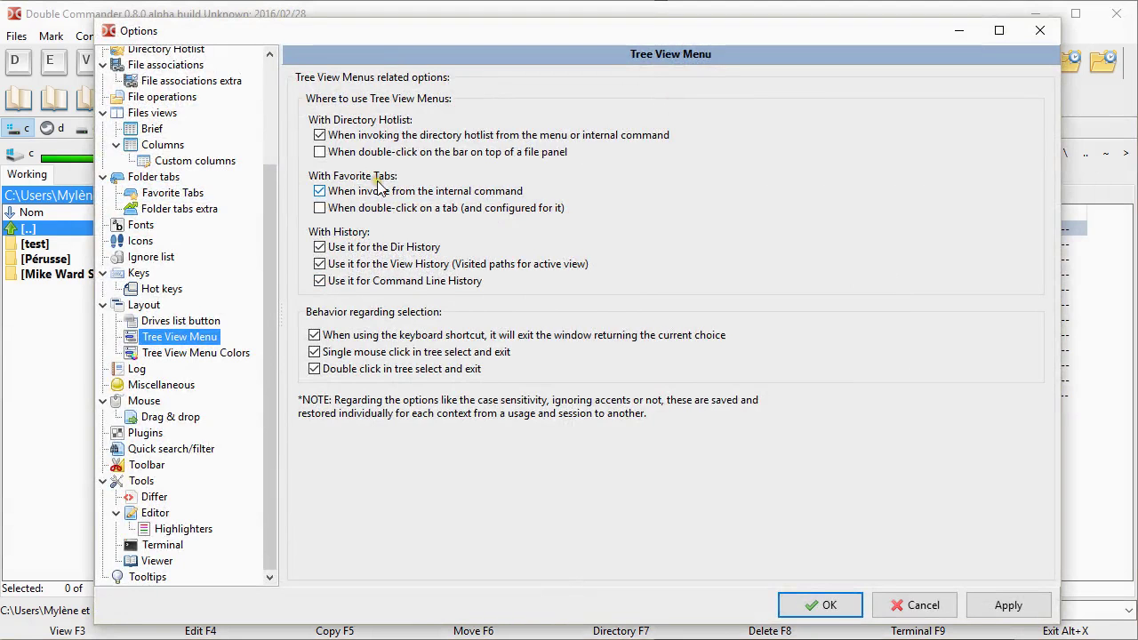
{"action": "left_click", "coordinate": [907, 605]}
{"action": "key", "text": "alt+Tab"}
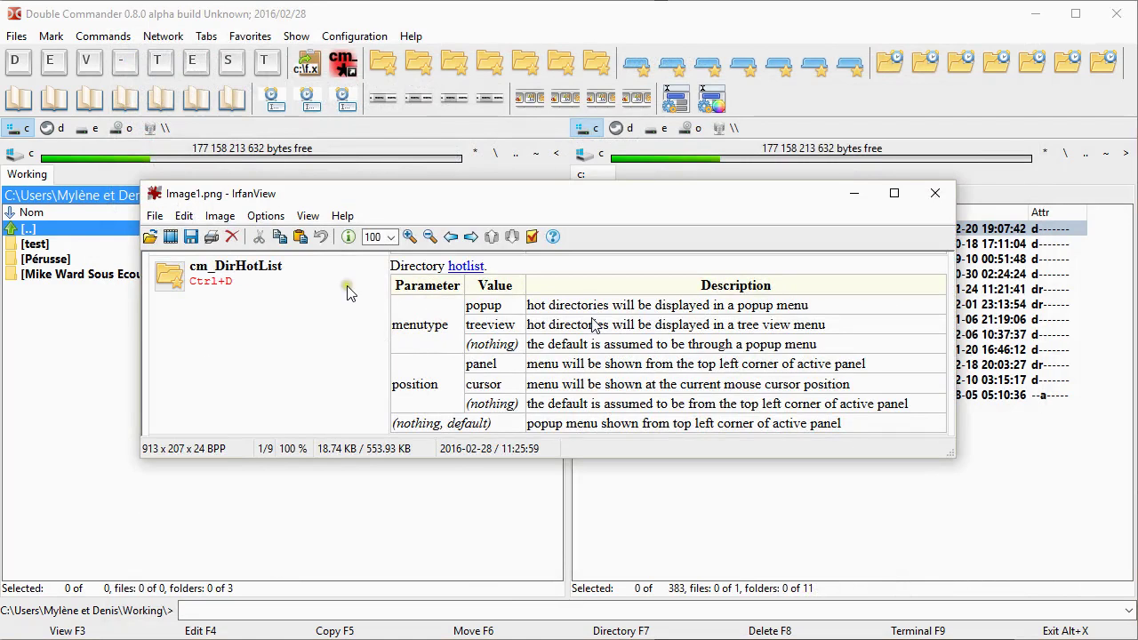
{"action": "left_click_drag", "start_coordinate": [417, 326], "coordinate": [441, 327]}
{"action": "left_click", "coordinate": [415, 339]}
Edit a hotlist toolbar button and compare the first three hotlist buttons' parameters.
{"action": "left_click", "coordinate": [345, 500]}
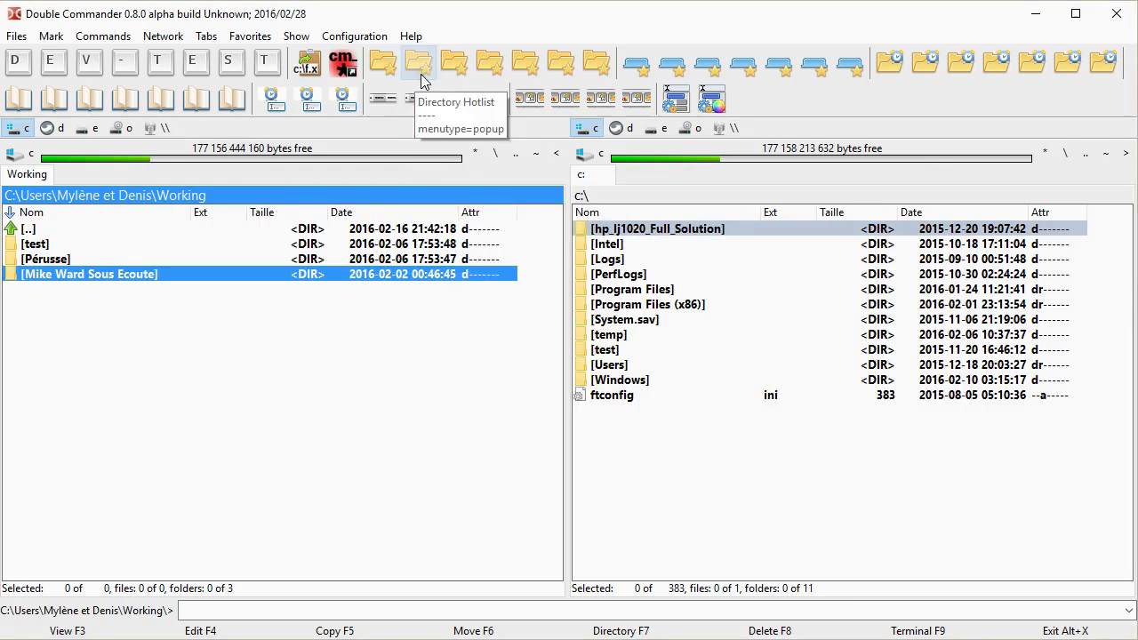
{"action": "right_click", "coordinate": [384, 63]}
{"action": "left_click", "coordinate": [404, 69]}
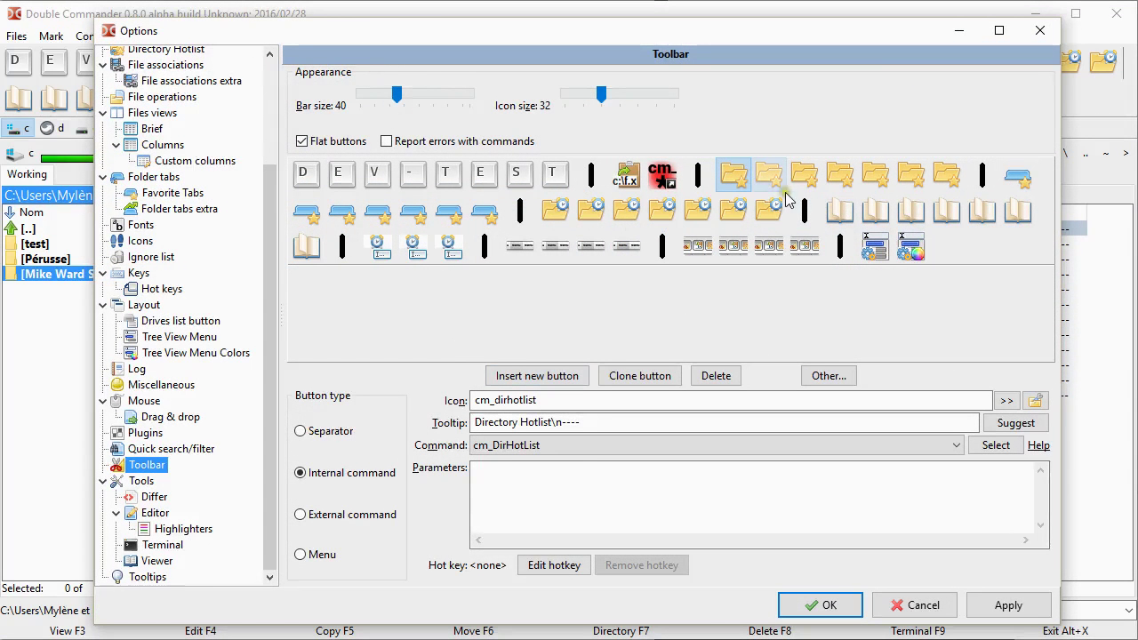
{"action": "left_click", "coordinate": [738, 176]}
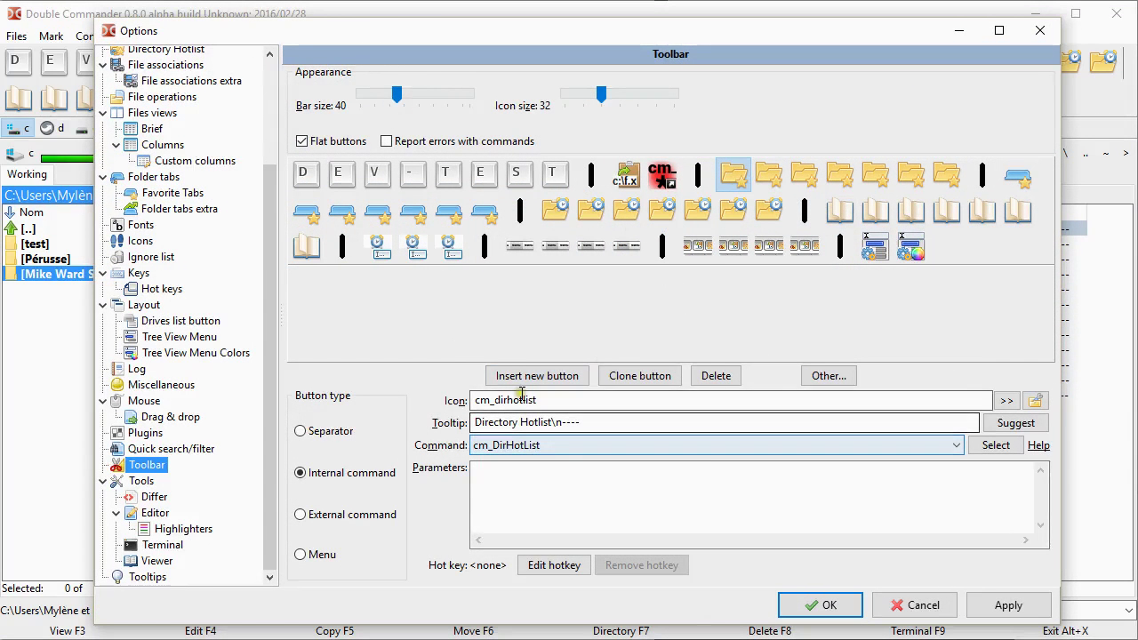
{"action": "left_click", "coordinate": [769, 175]}
{"action": "left_click_drag", "start_coordinate": [561, 471], "coordinate": [491, 471]}
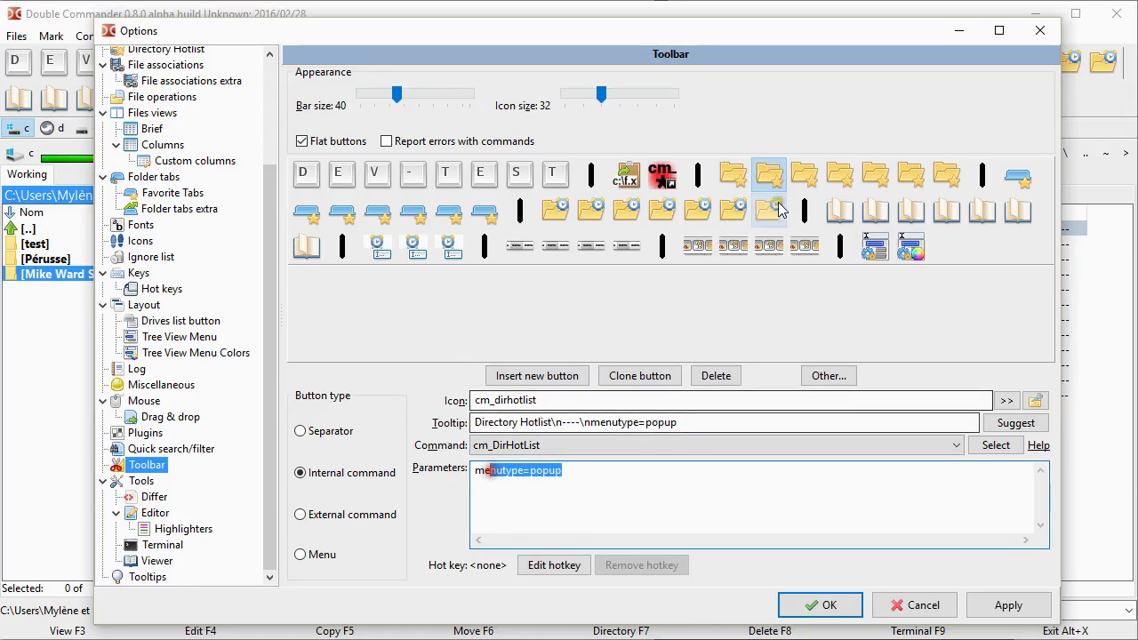
{"action": "left_click", "coordinate": [804, 176]}
{"action": "left_click", "coordinate": [738, 179]}
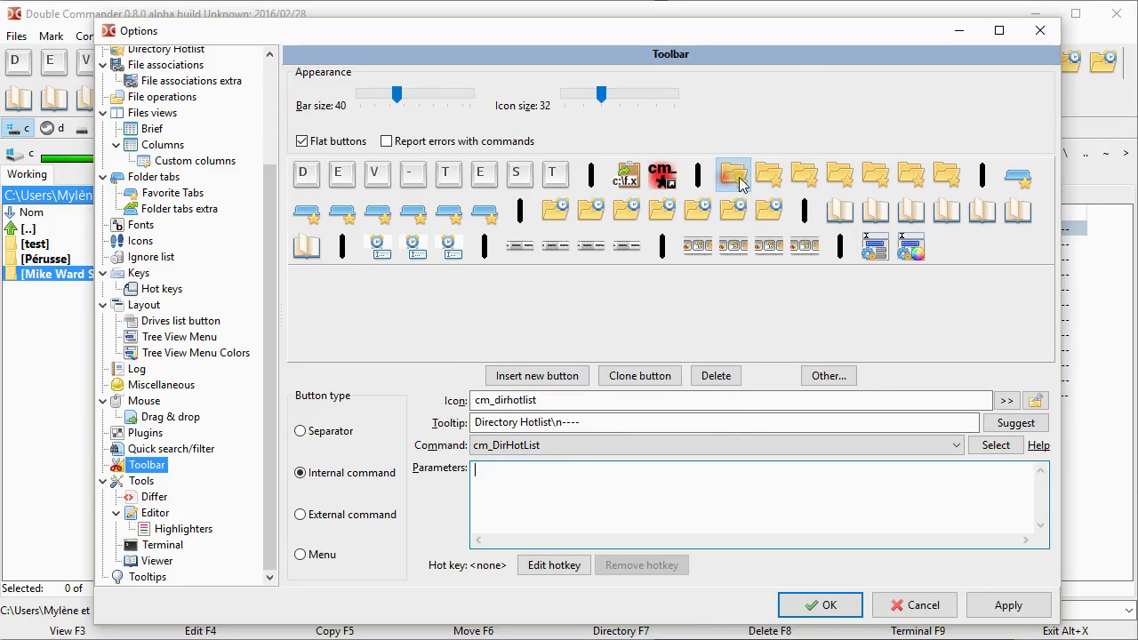
{"action": "left_click", "coordinate": [660, 517]}
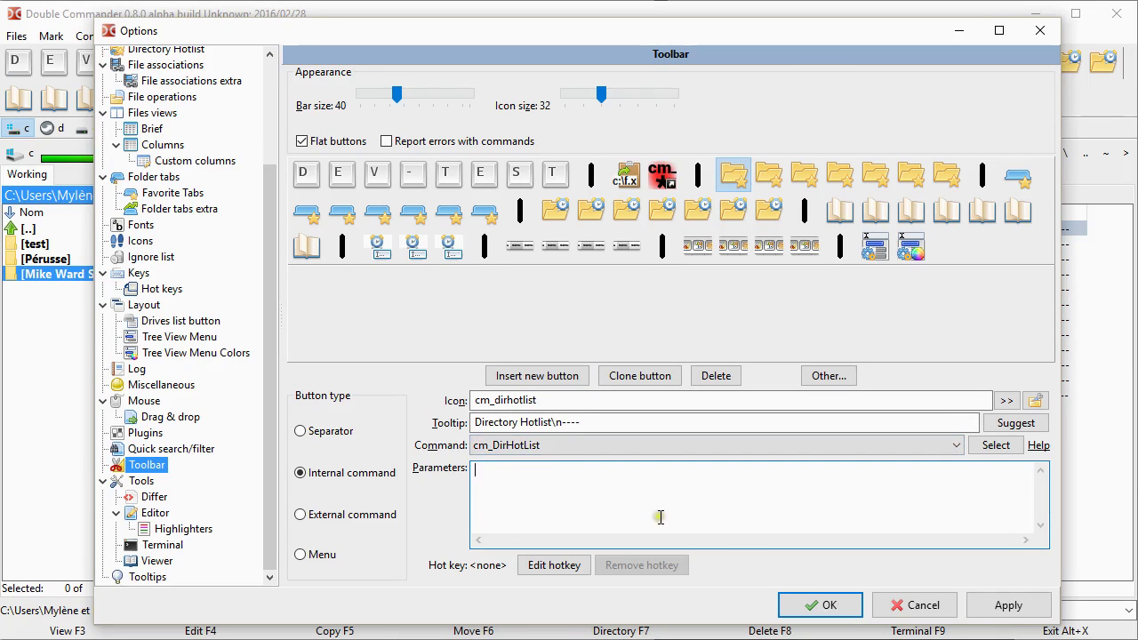
Toggle the Tree View Menu checkbox for the directory hotlist off and on, leaving it on.
{"action": "left_click", "coordinate": [187, 337]}
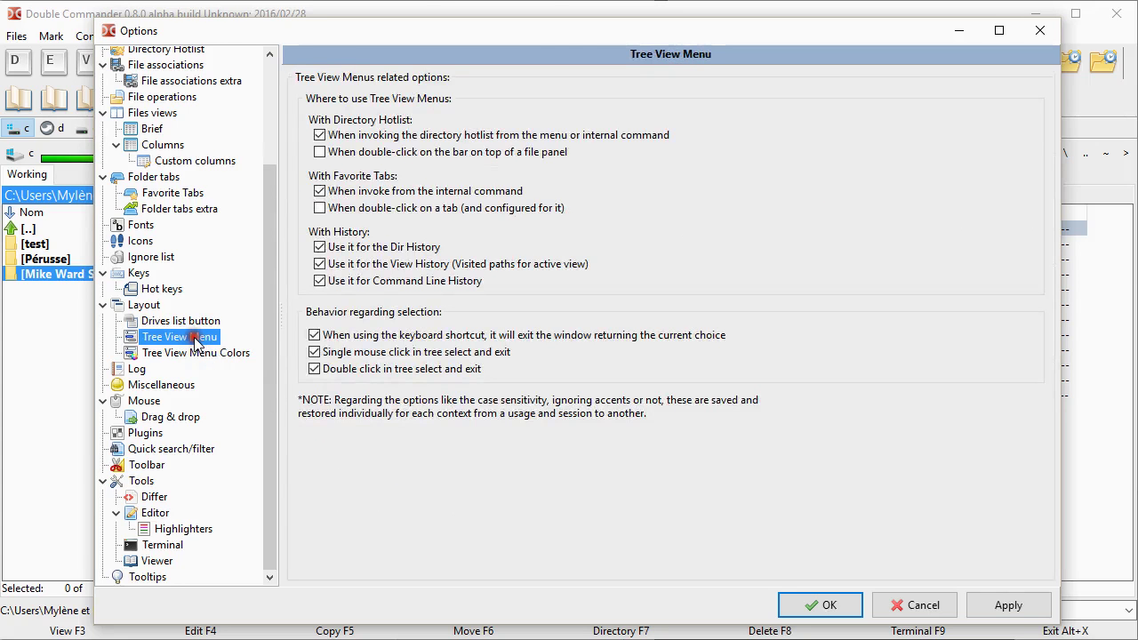
{"action": "left_click", "coordinate": [374, 137]}
{"action": "left_click", "coordinate": [374, 139]}
{"action": "left_click", "coordinate": [372, 138]}
{"action": "left_click", "coordinate": [357, 139]}
{"action": "left_click", "coordinate": [315, 256]}
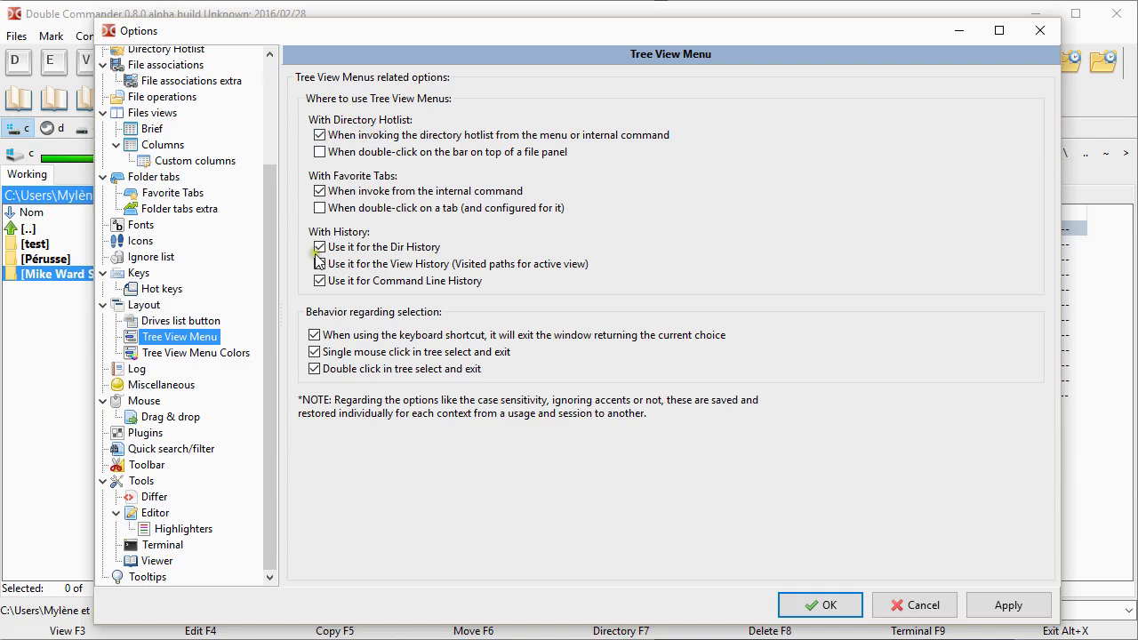
Compare hotlist buttons set to popup, popup at panel, popup at cursor, and treeview at panel.
{"action": "left_click", "coordinate": [146, 465]}
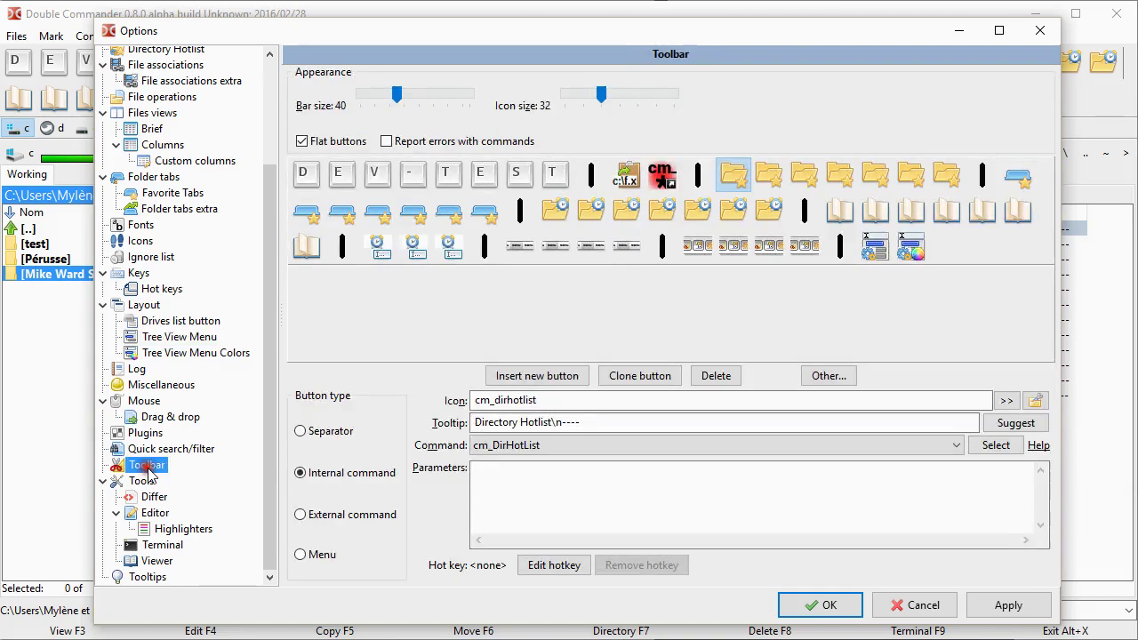
{"action": "left_click", "coordinate": [767, 178]}
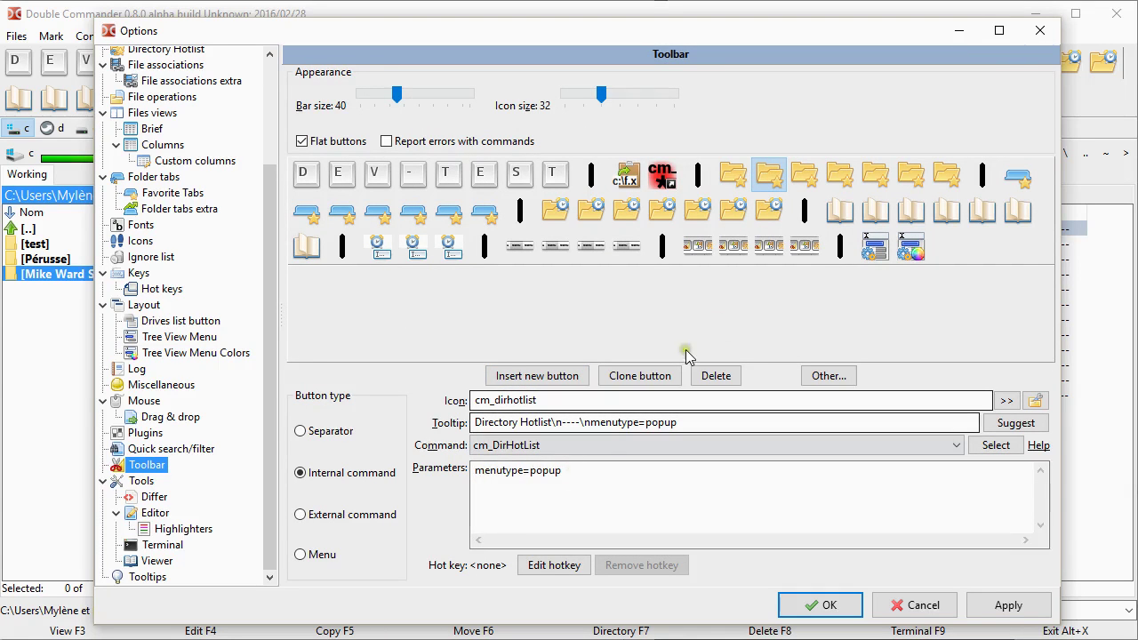
{"action": "left_click", "coordinate": [803, 178]}
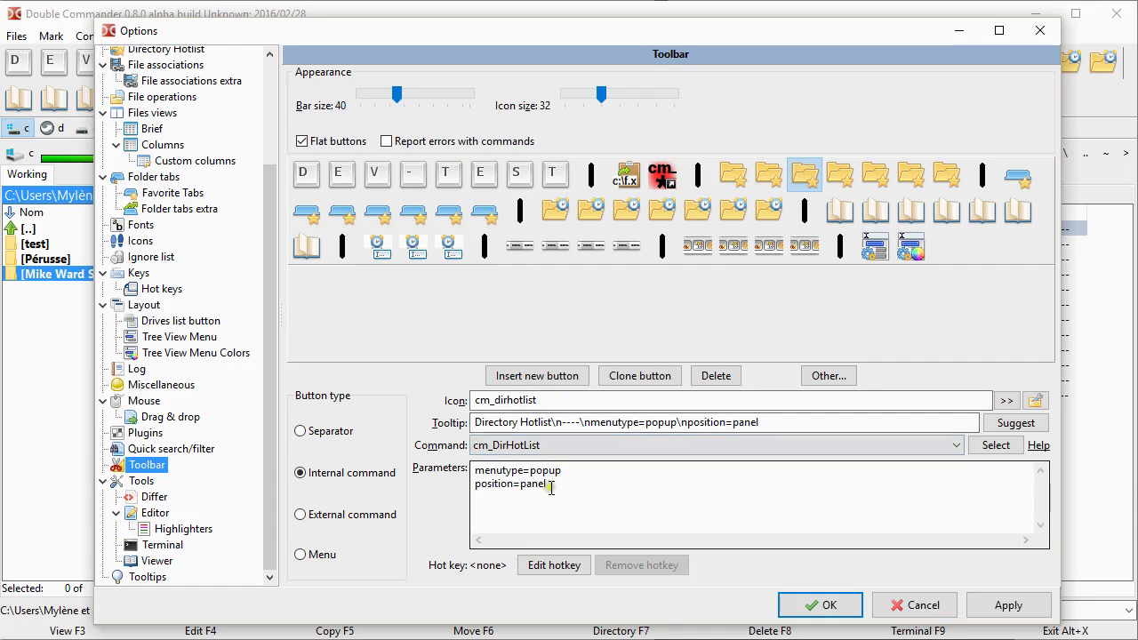
{"action": "left_click", "coordinate": [842, 182]}
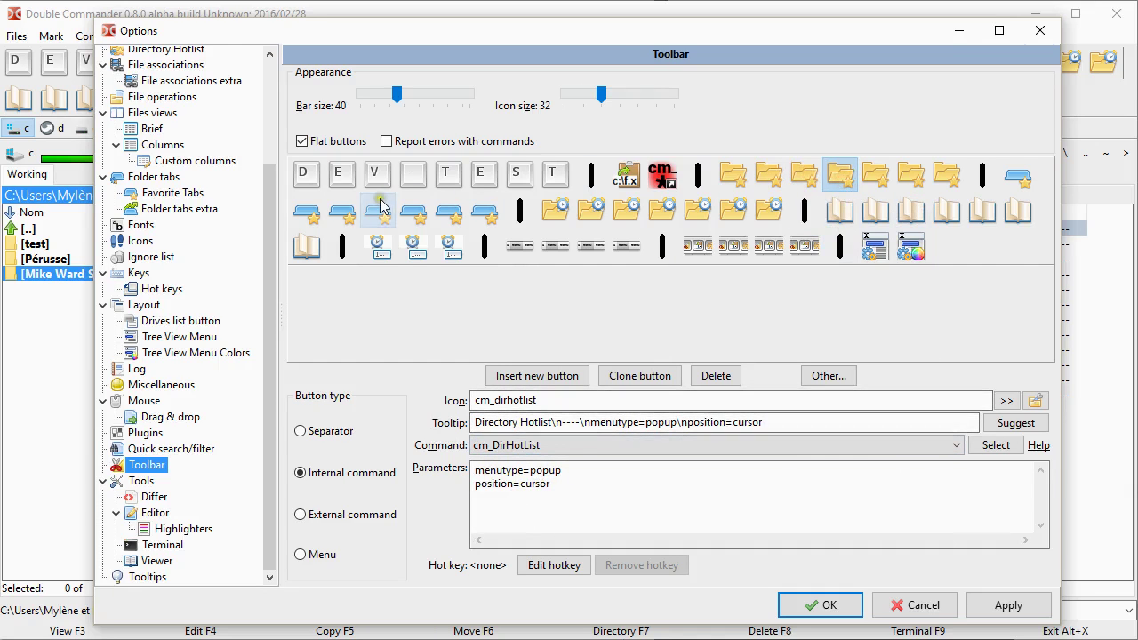
{"action": "left_click", "coordinate": [876, 175]}
{"action": "left_click", "coordinate": [911, 175]}
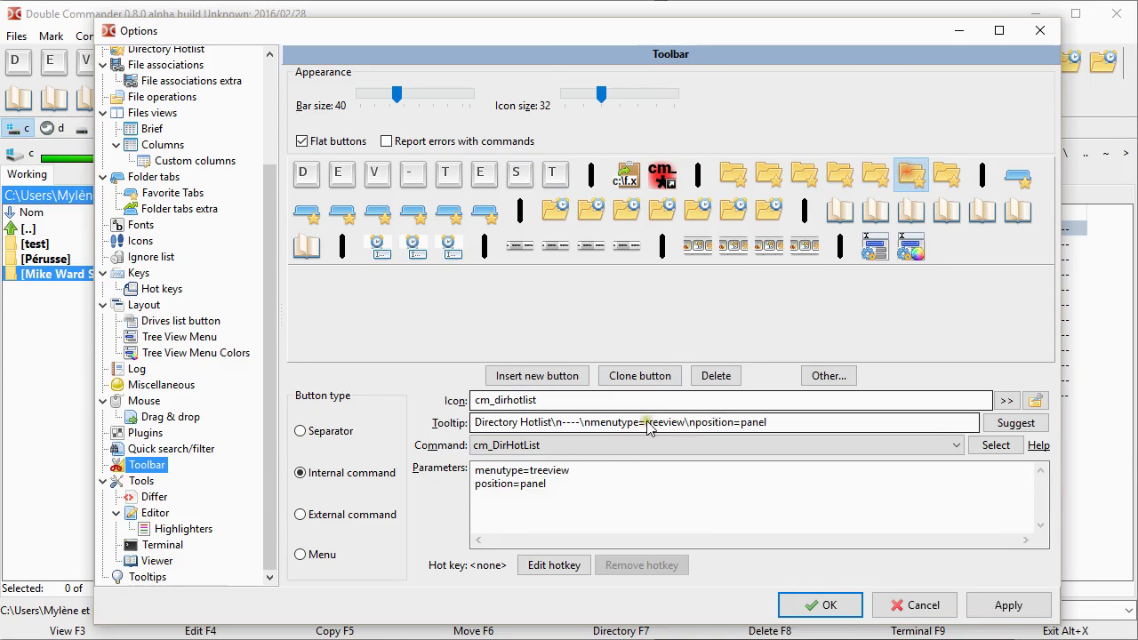
{"action": "left_click_drag", "start_coordinate": [576, 484], "coordinate": [444, 472]}
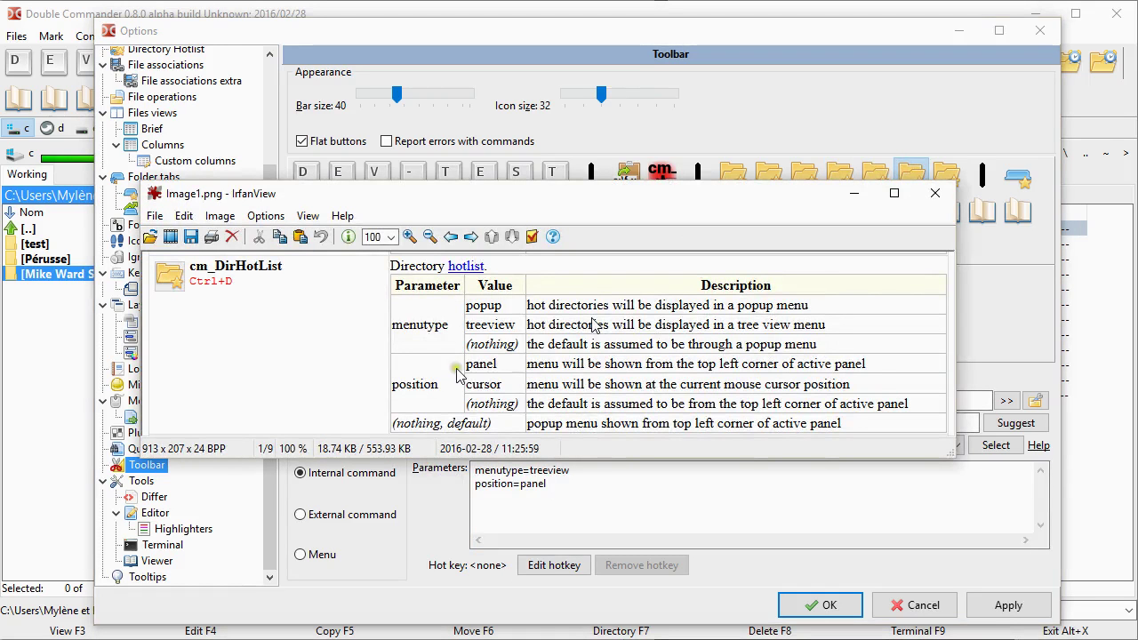
Scroll IrfanView from Image1 to Image6 (cm_ShowMainMenu) and cancel the Options dialog.
{"action": "left_click", "coordinate": [346, 374]}
{"action": "scroll", "coordinate": [346, 374], "scroll_direction": "down", "scroll_amount": 1}
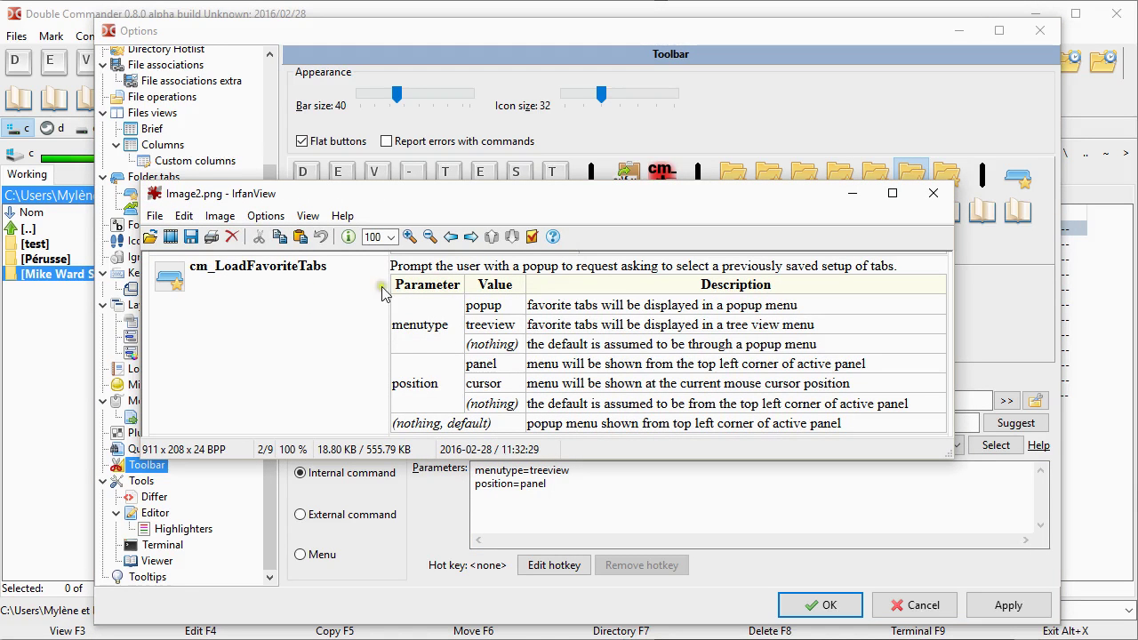
{"action": "scroll", "coordinate": [289, 372], "scroll_direction": "down", "scroll_amount": 1}
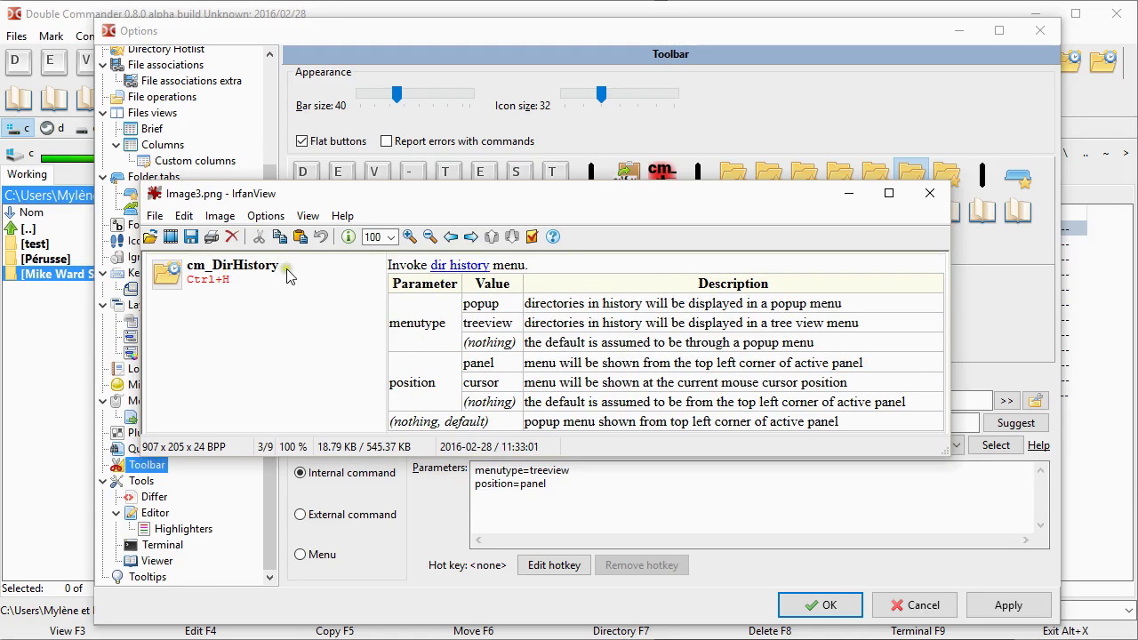
{"action": "scroll", "coordinate": [426, 396], "scroll_direction": "down", "scroll_amount": 1}
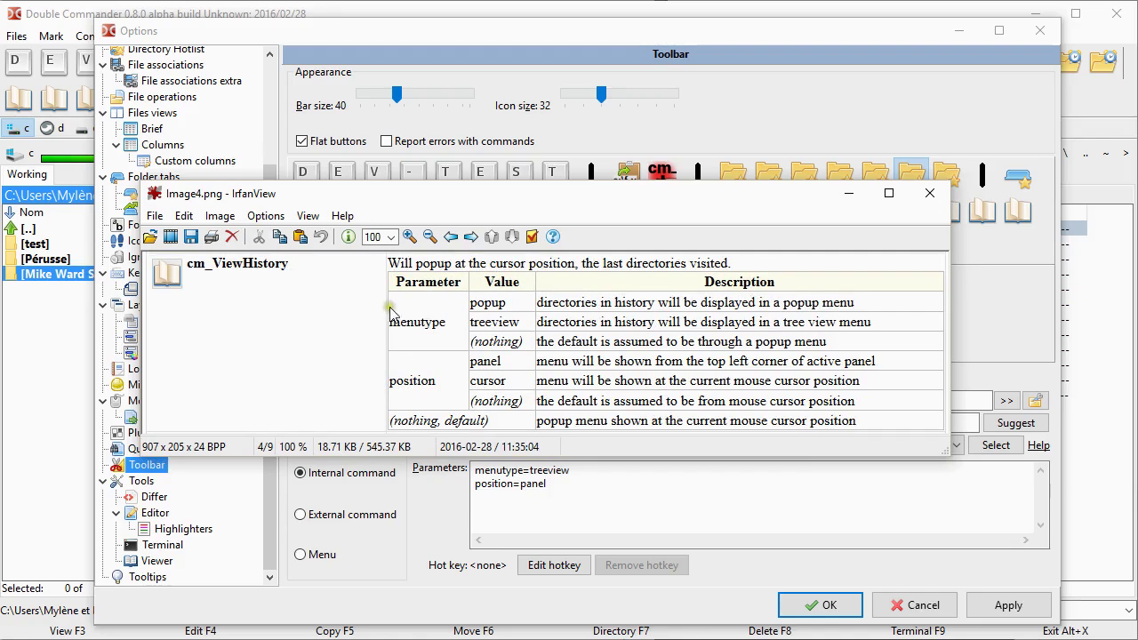
{"action": "scroll", "coordinate": [427, 391], "scroll_direction": "down", "scroll_amount": 1}
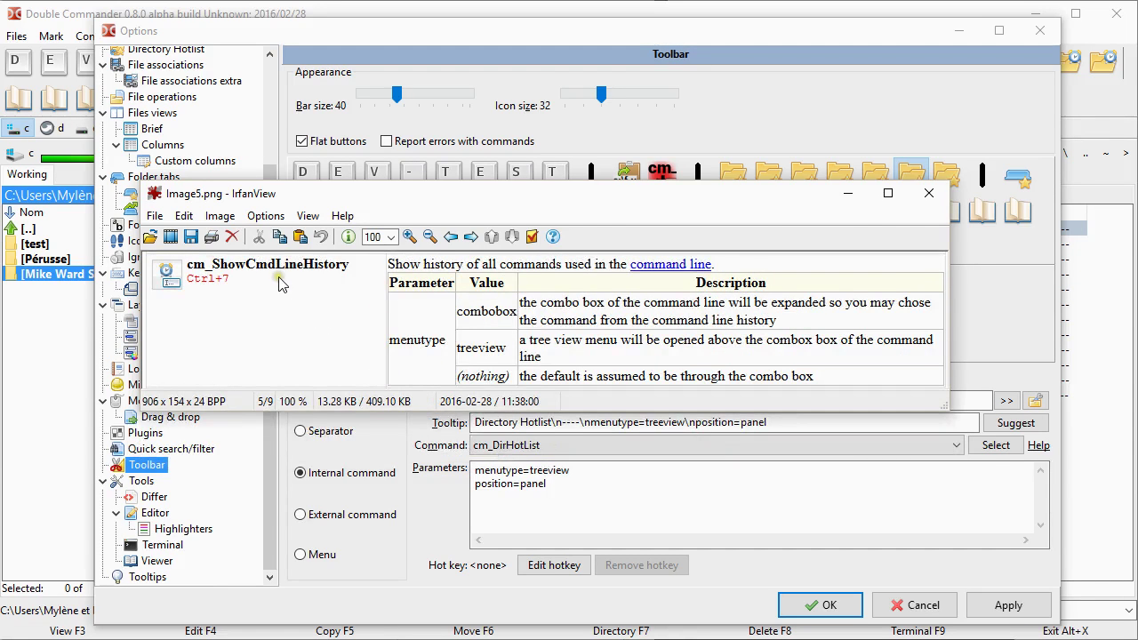
{"action": "scroll", "coordinate": [525, 320], "scroll_direction": "down", "scroll_amount": 1}
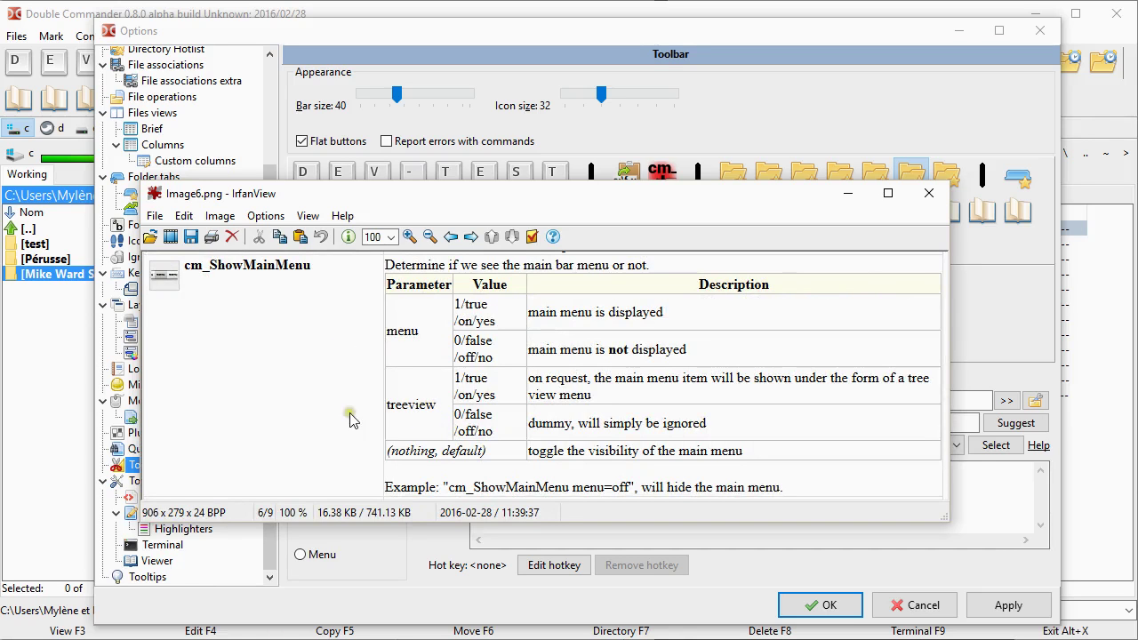
{"action": "left_click", "coordinate": [916, 605]}
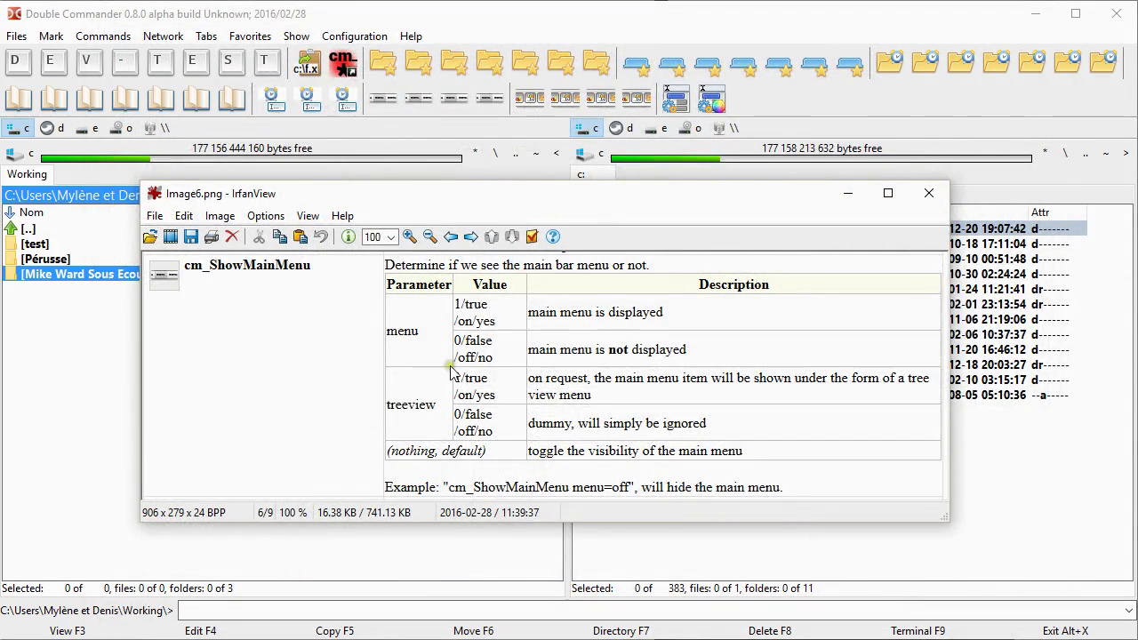
Close the help image, inspect the main-menu toolbar button with treeview=true, then close Options.
{"action": "key", "text": "Escape"}
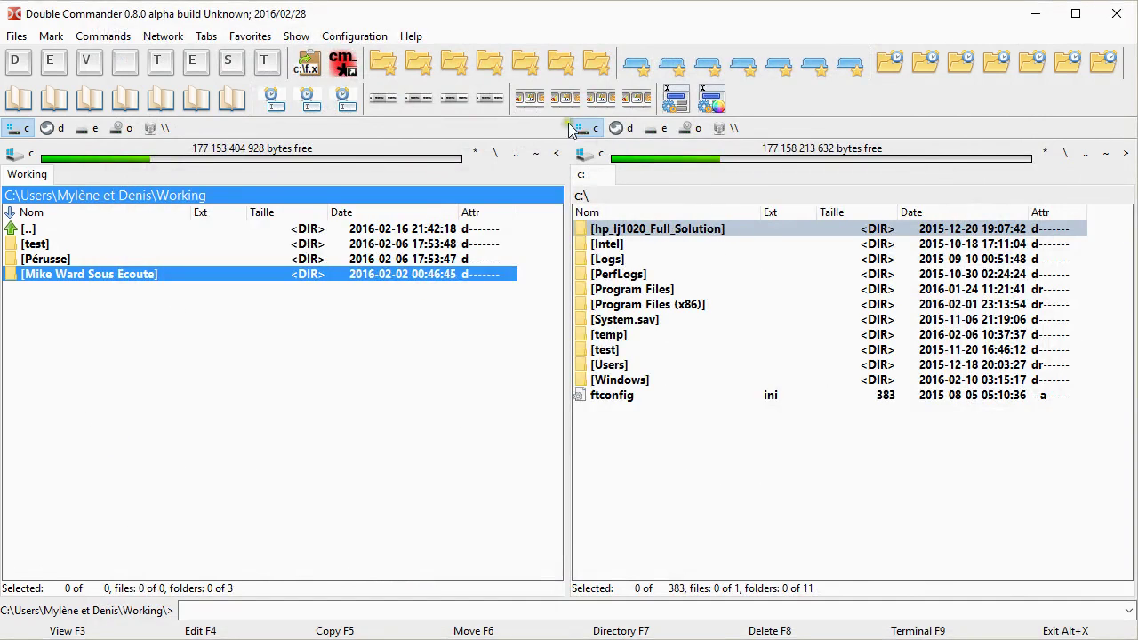
{"action": "right_click", "coordinate": [452, 99]}
{"action": "left_click", "coordinate": [494, 110]}
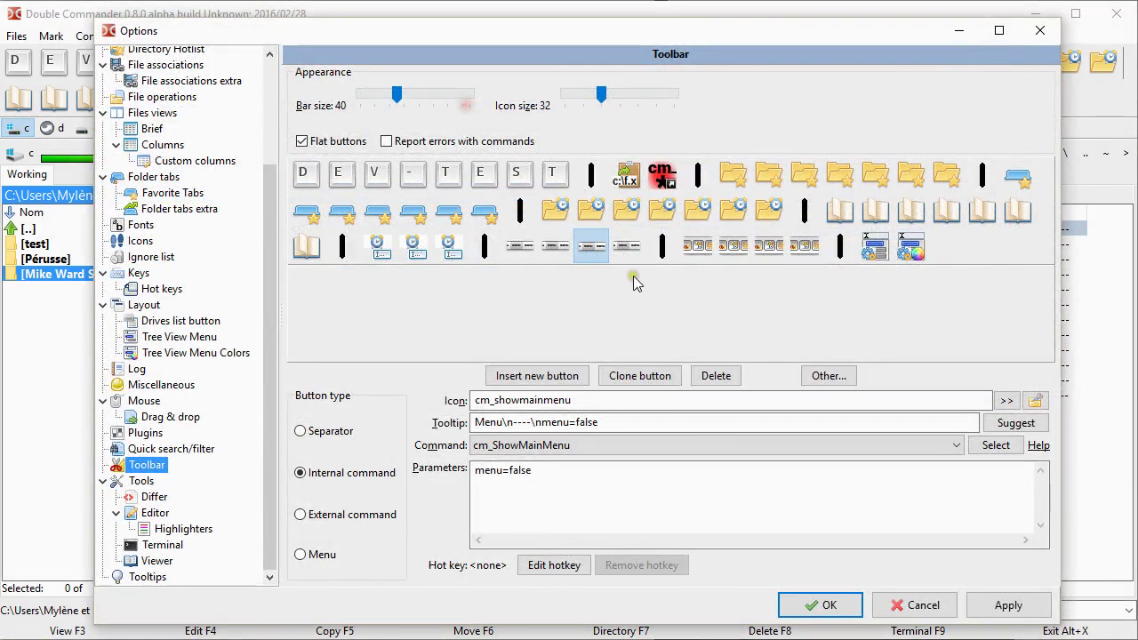
{"action": "left_click", "coordinate": [626, 251]}
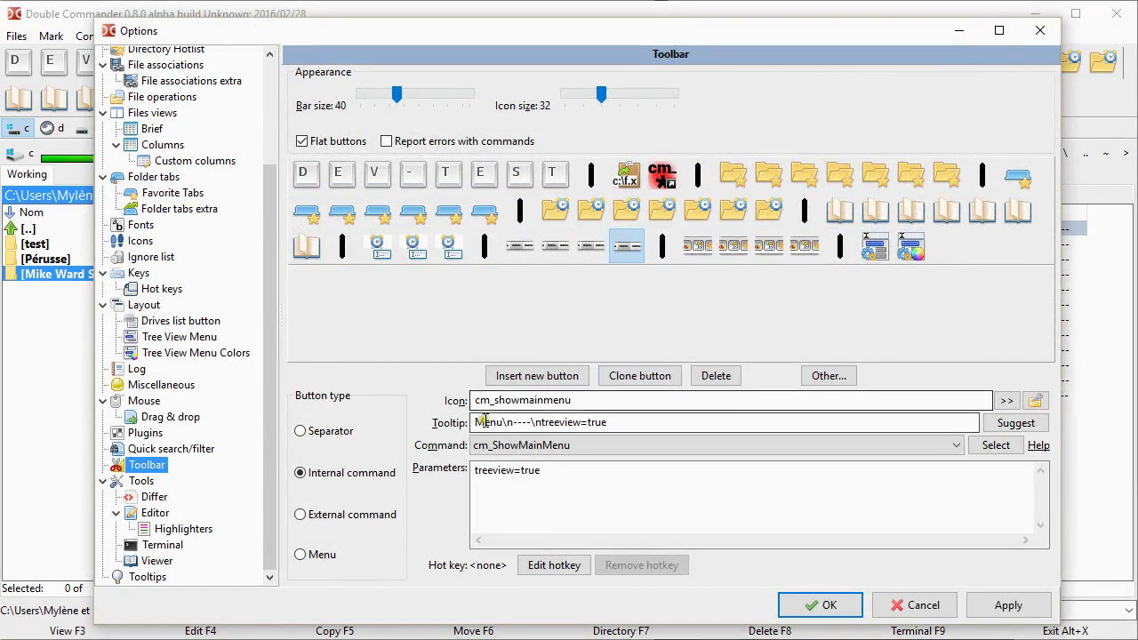
{"action": "left_click", "coordinate": [512, 473]}
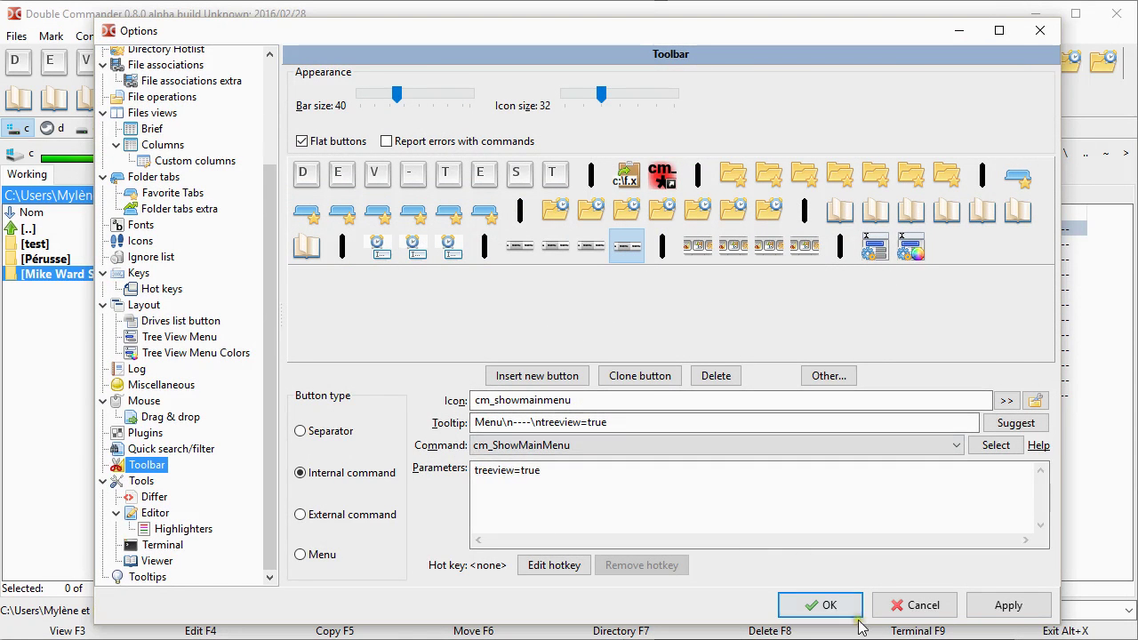
{"action": "left_click", "coordinate": [920, 604]}
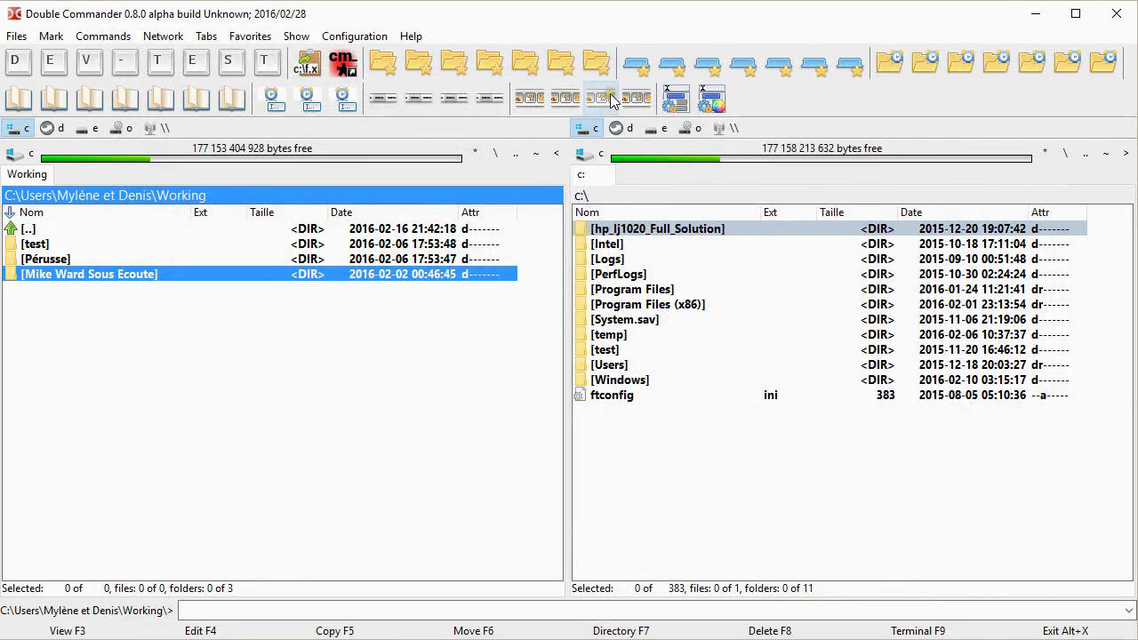
Compare the main-menu tree with the regular Show menu, closing each.
{"action": "left_click", "coordinate": [485, 105]}
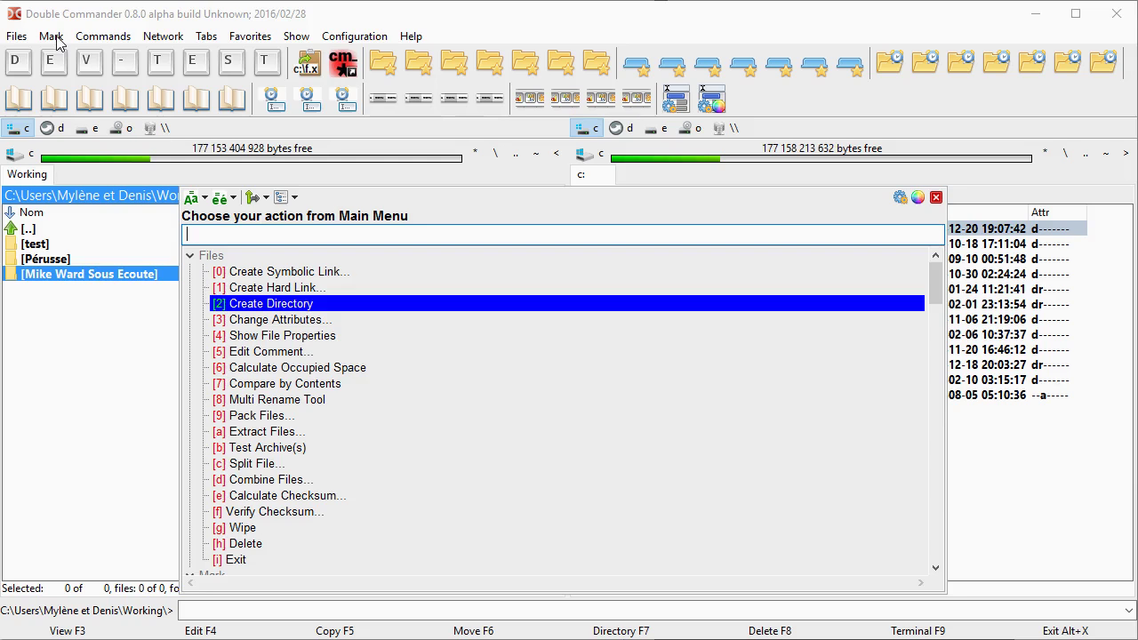
{"action": "key", "text": "Escape"}
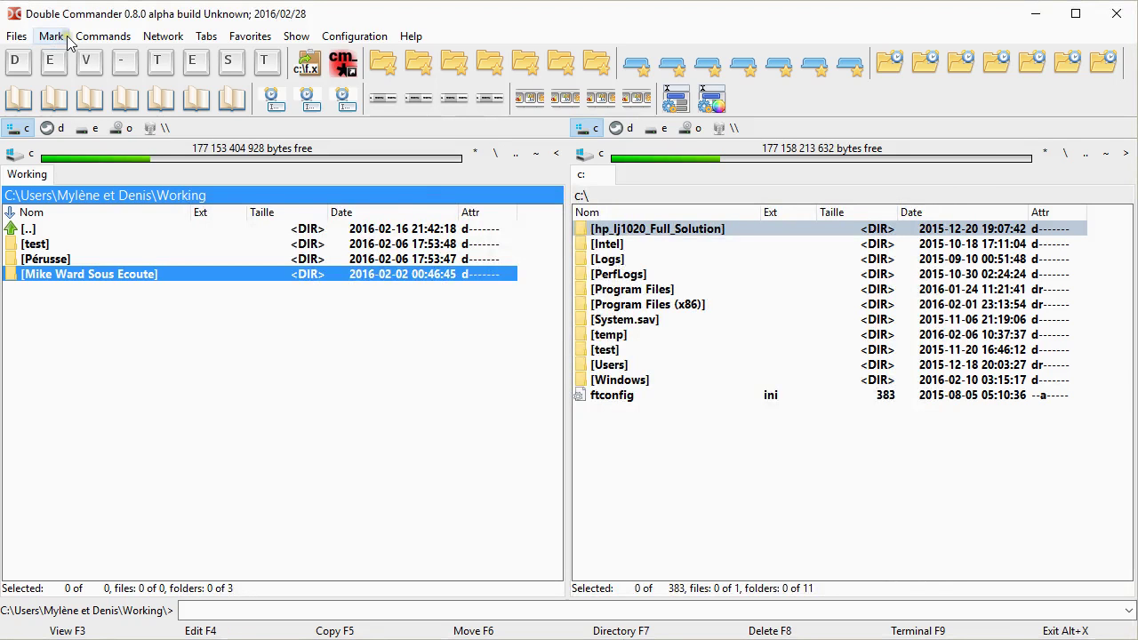
{"action": "left_click", "coordinate": [297, 37]}
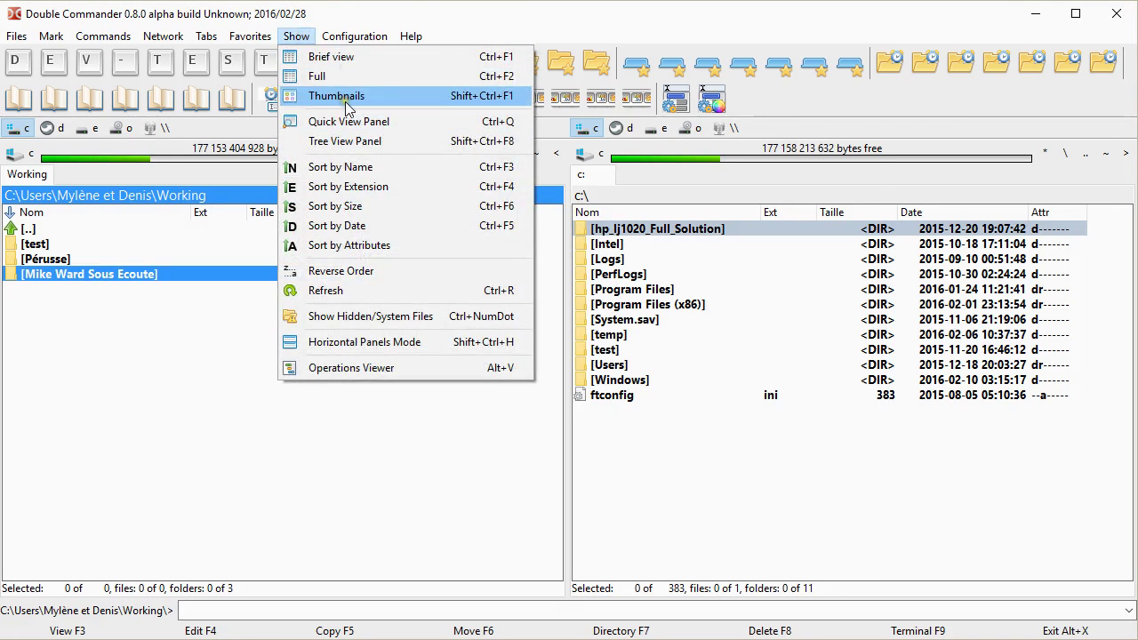
{"action": "key", "text": "Escape"}
Run Flat view from the main-menu tree filtered by 'fla', then go up to C:\Users.
{"action": "left_click", "coordinate": [488, 100]}
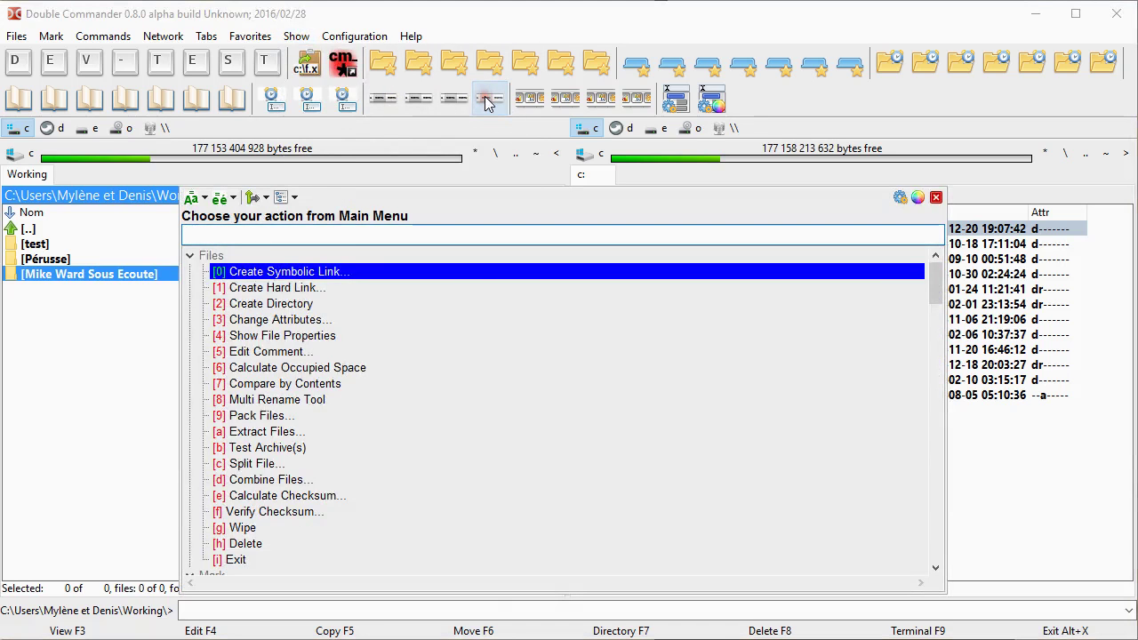
{"action": "type", "text": "fla"}
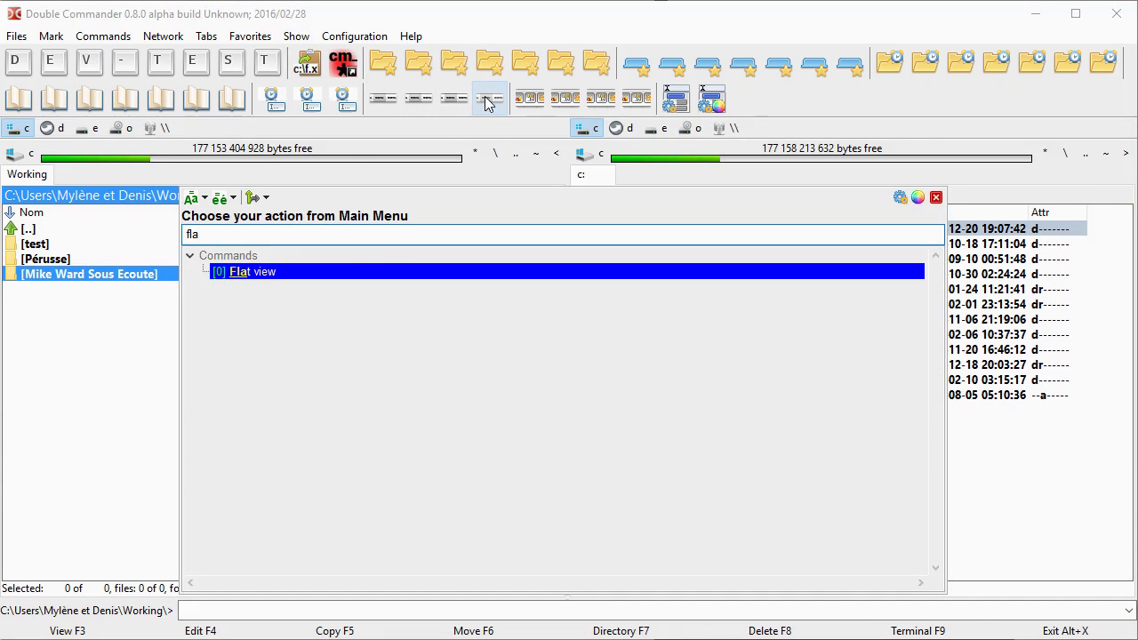
{"action": "key", "text": "Return"}
{"action": "key", "text": "BackSpace"}
{"action": "key", "text": "BackSpace"}
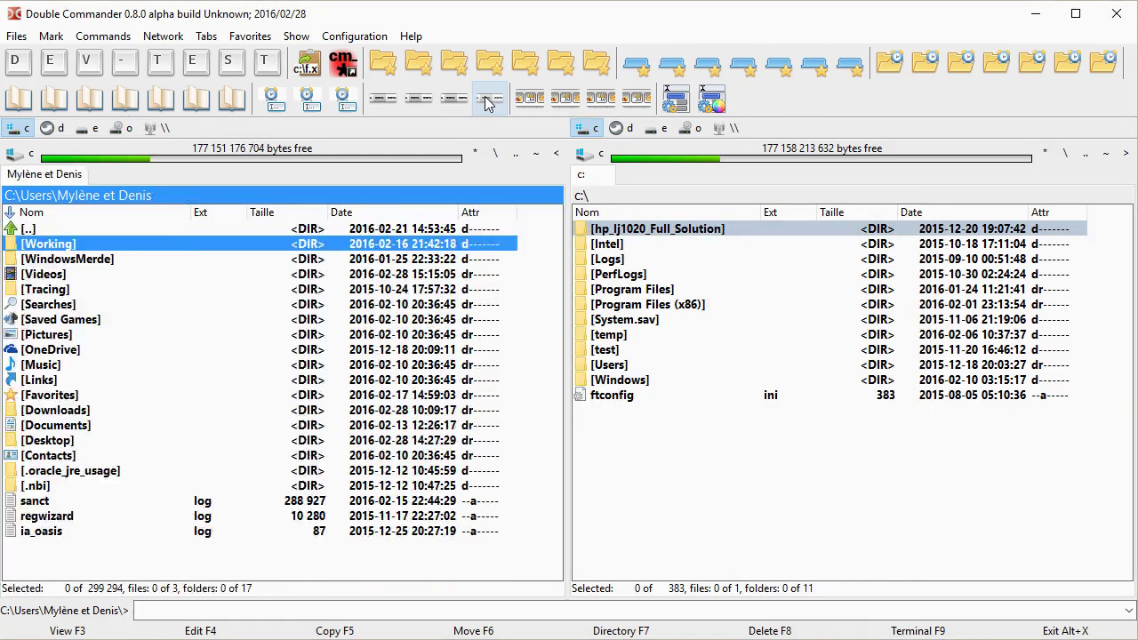
Reopen the main-menu tree, filter by 'pro', clear the filter, and close it.
{"action": "left_click", "coordinate": [487, 99]}
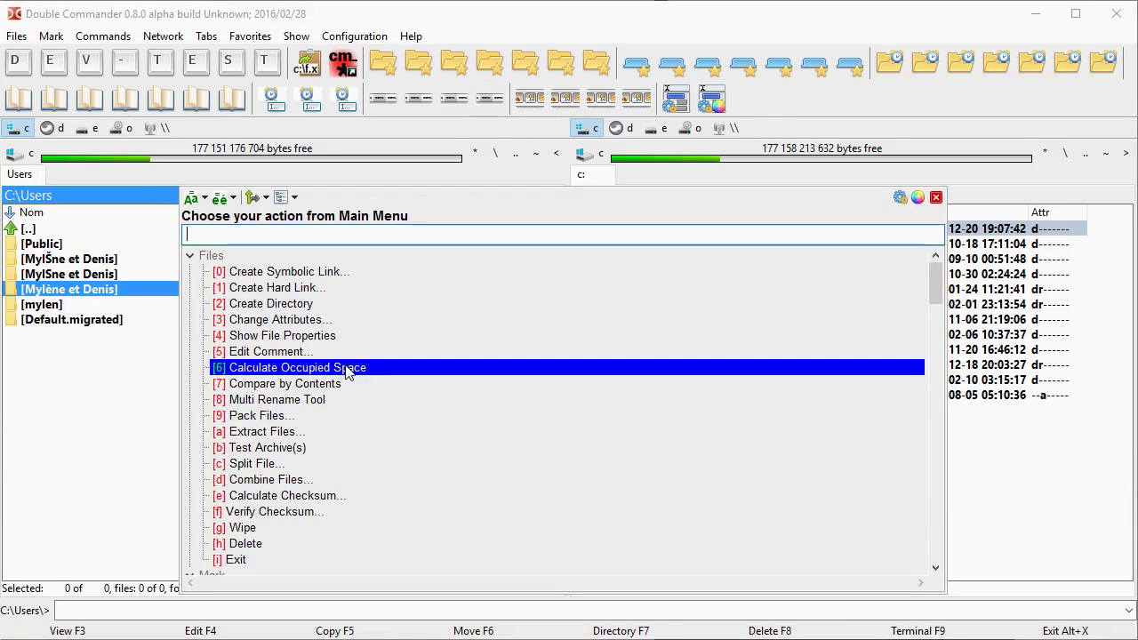
{"action": "type", "text": "pro"}
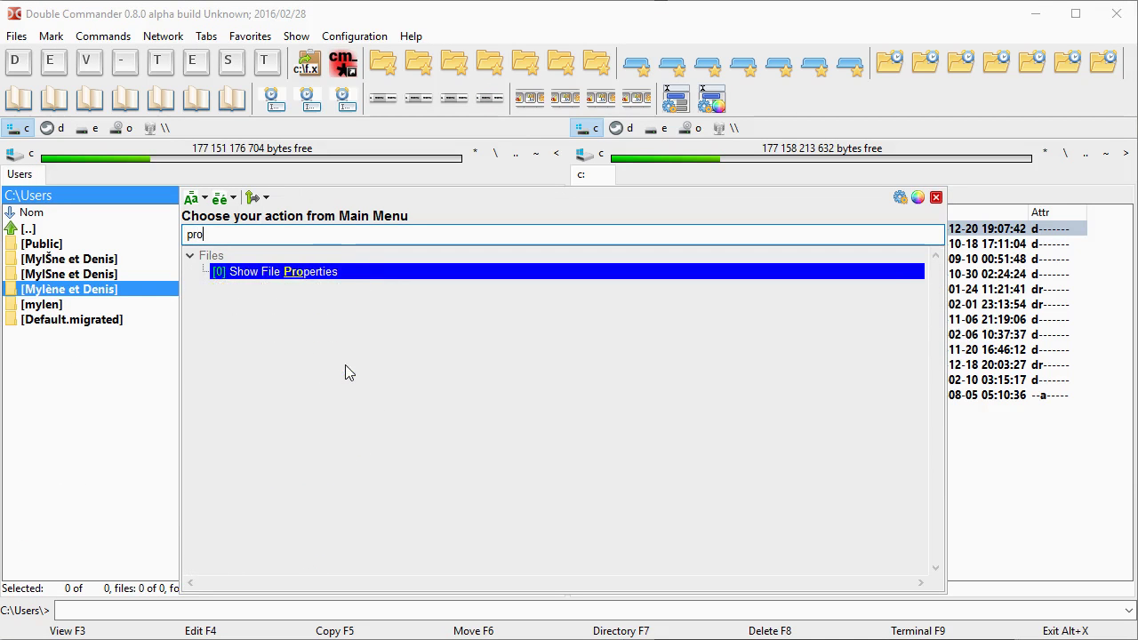
{"action": "key", "text": "BackSpace"}
{"action": "key", "text": "BackSpace"}
{"action": "key", "text": "BackSpace"}
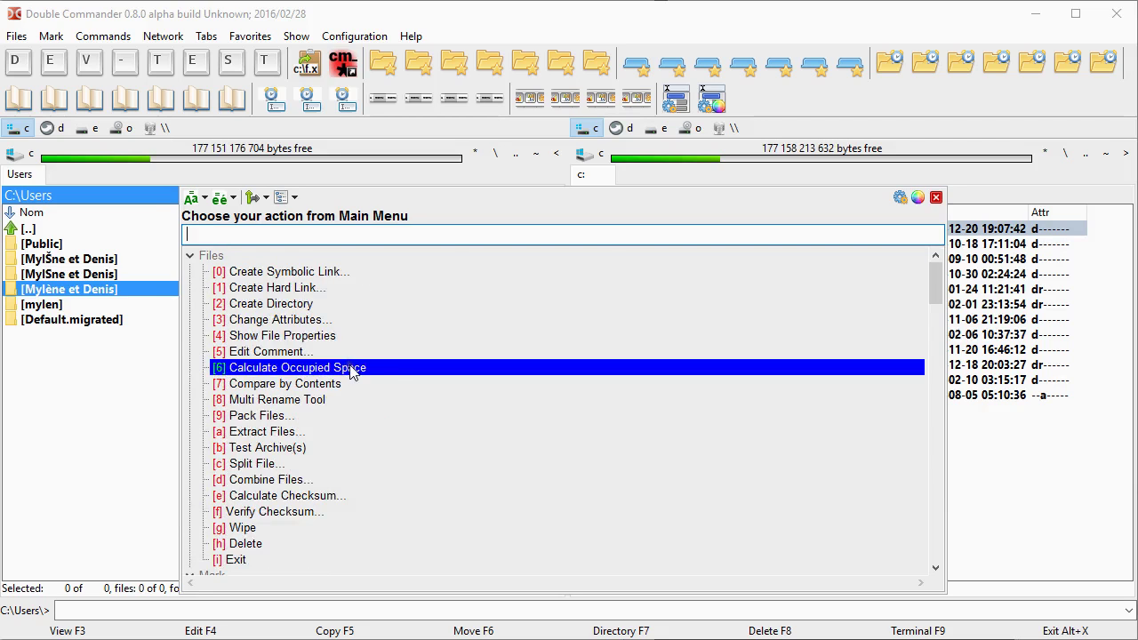
{"action": "left_click", "coordinate": [395, 373]}
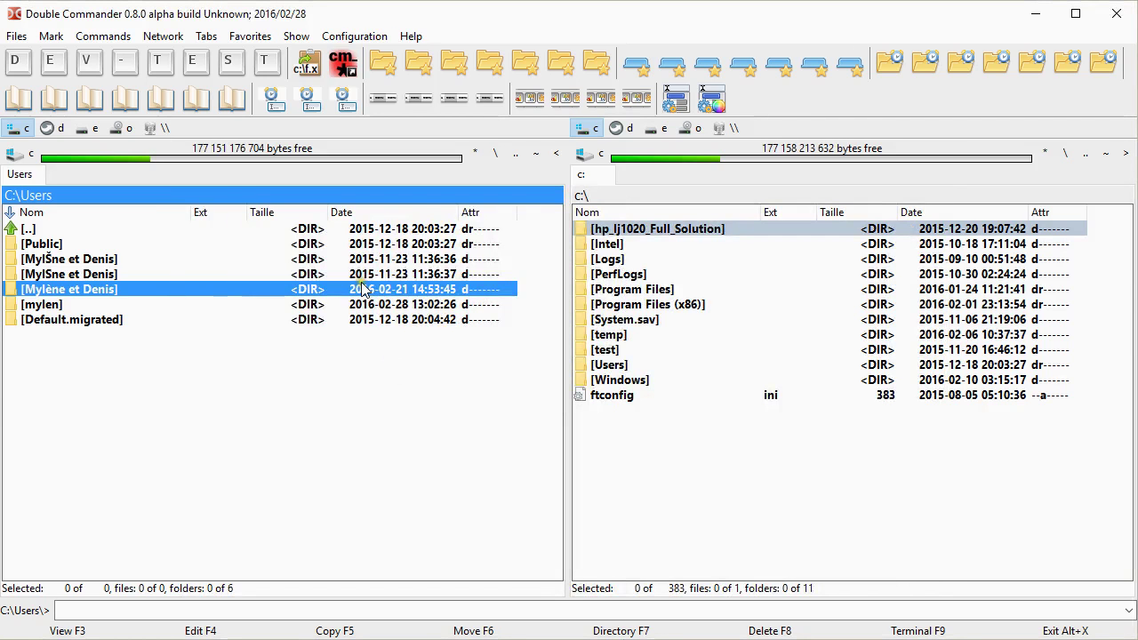
Advance IrfanView to the cm_ShowButtonMenu page, mark 'treeview', then bring up the toolbar-menu button's options.
{"action": "key", "text": "alt+Tab"}
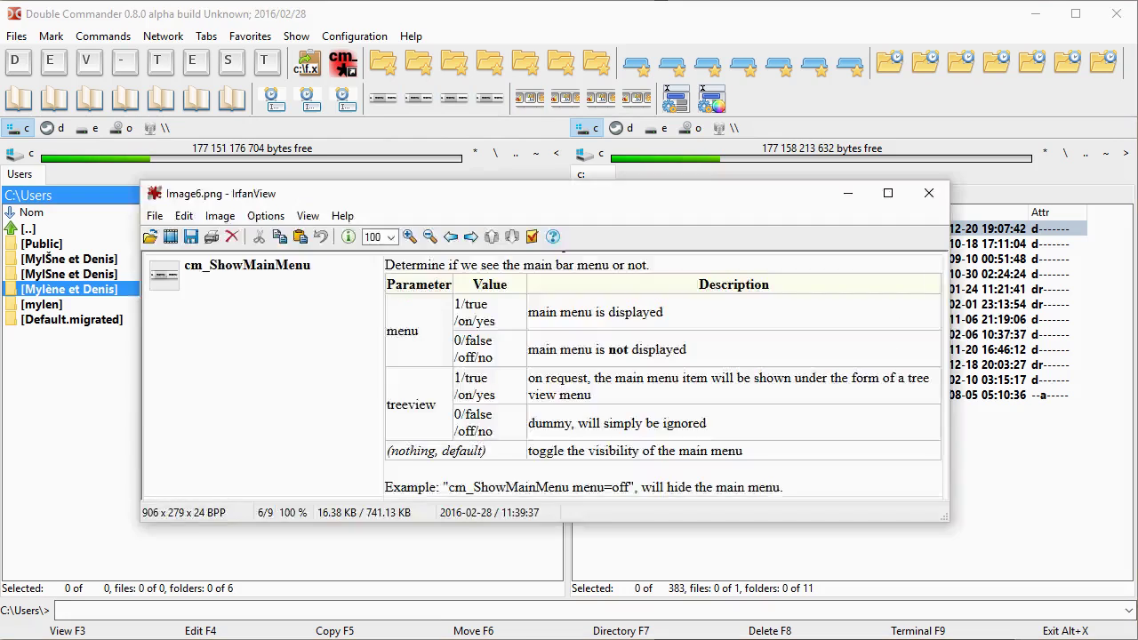
{"action": "key", "text": "space"}
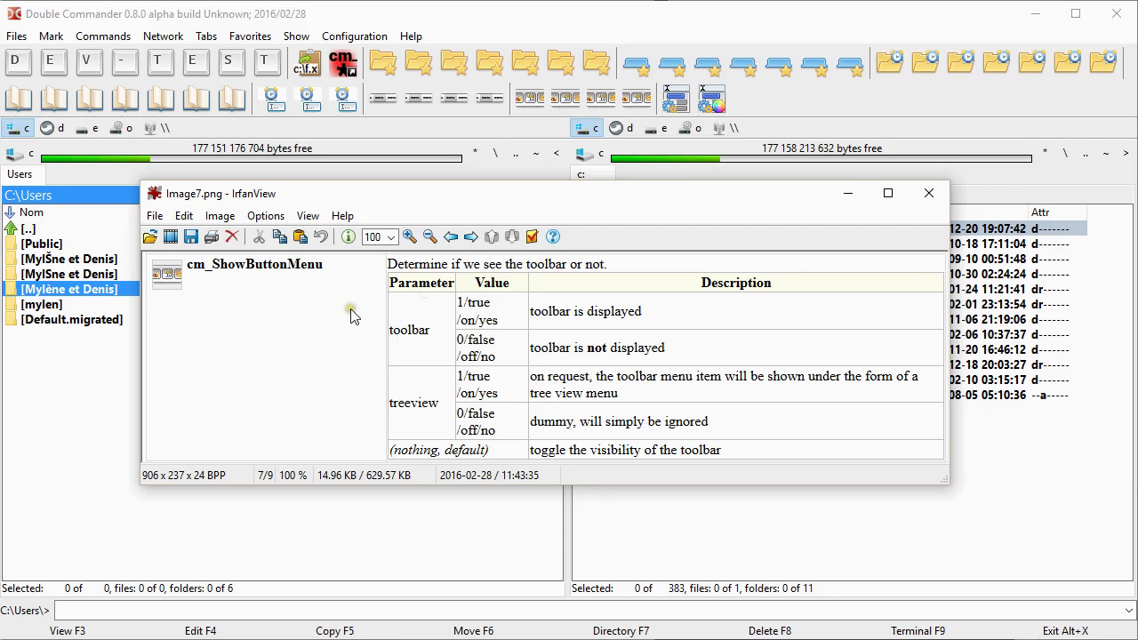
{"action": "left_click_drag", "start_coordinate": [441, 404], "coordinate": [400, 405]}
{"action": "left_click", "coordinate": [406, 385]}
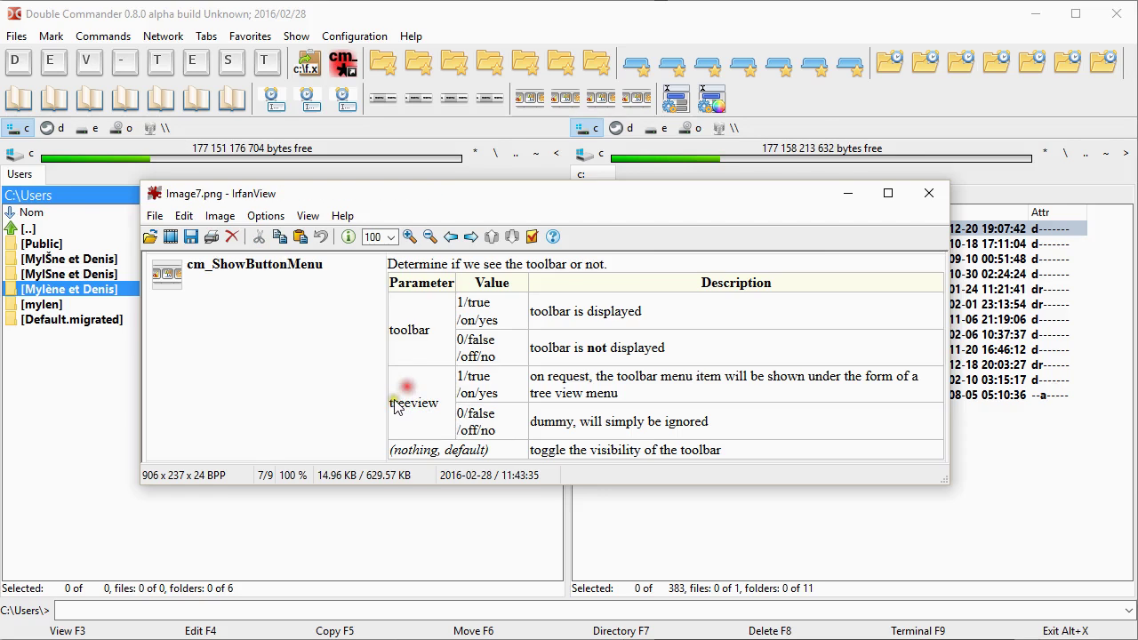
{"action": "left_click", "coordinate": [790, 99]}
{"action": "right_click", "coordinate": [636, 98]}
Review the cm_ShowButtonMenu button's treeview=true parameter and cancel Options.
{"action": "left_click", "coordinate": [658, 111]}
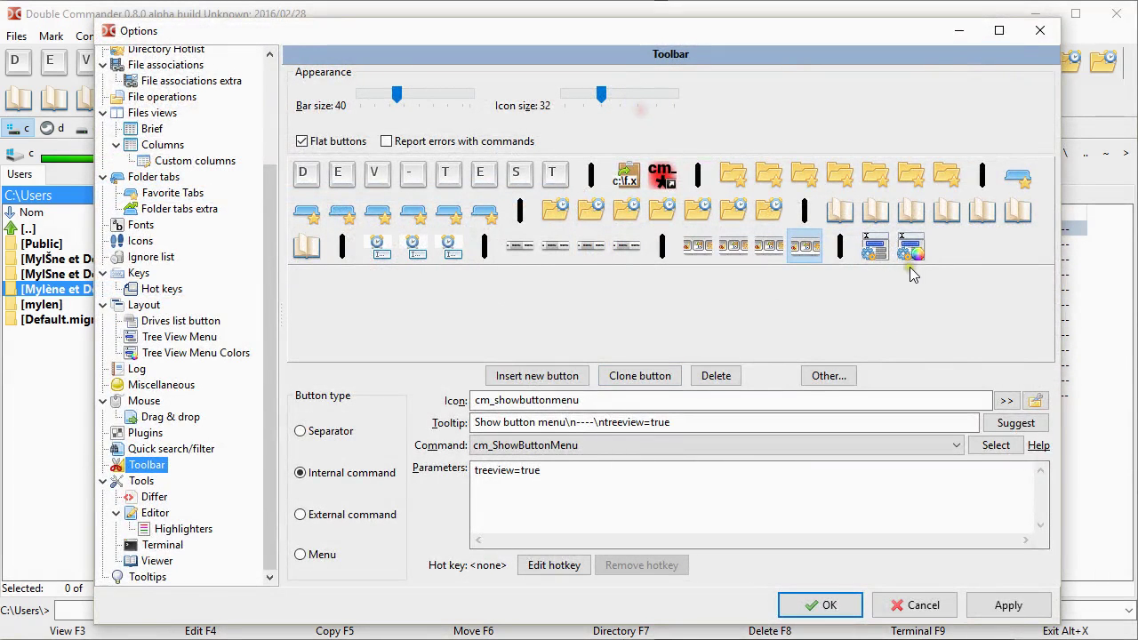
{"action": "left_click", "coordinate": [804, 247]}
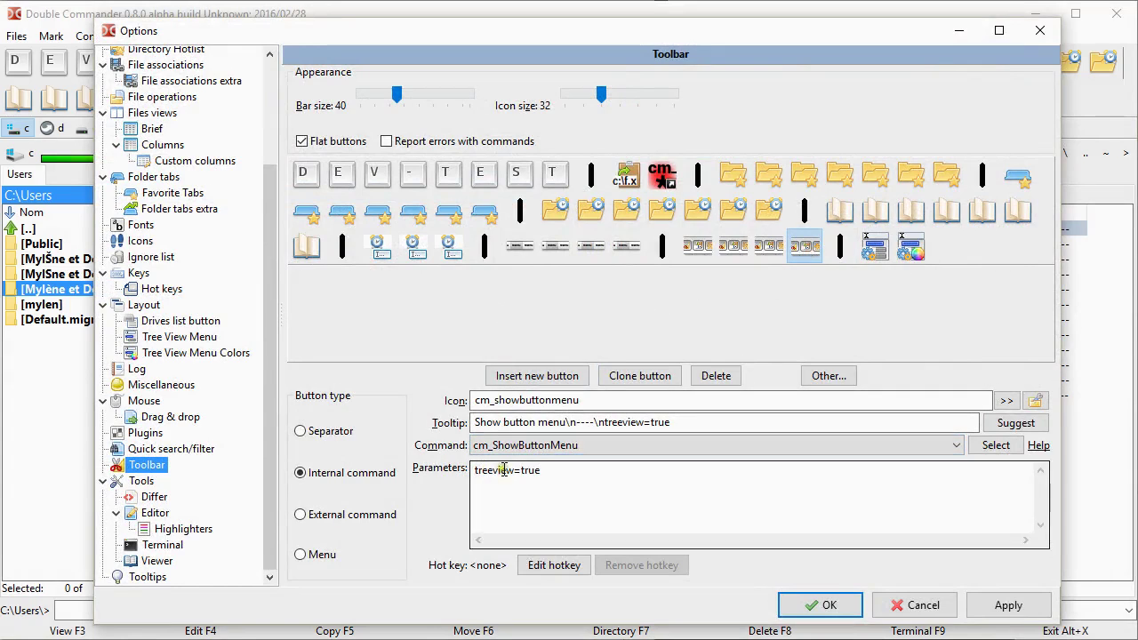
{"action": "left_click", "coordinate": [925, 606]}
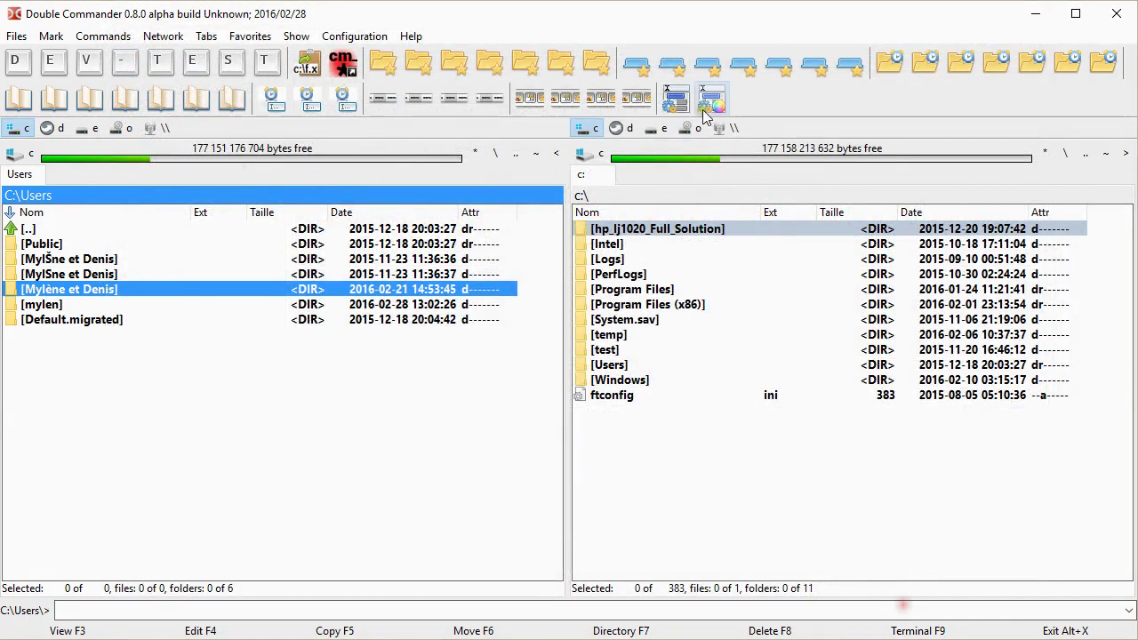
Scroll the toolbar action tree down to the Directory Hotlist entries, then dismiss it.
{"action": "left_click", "coordinate": [639, 99]}
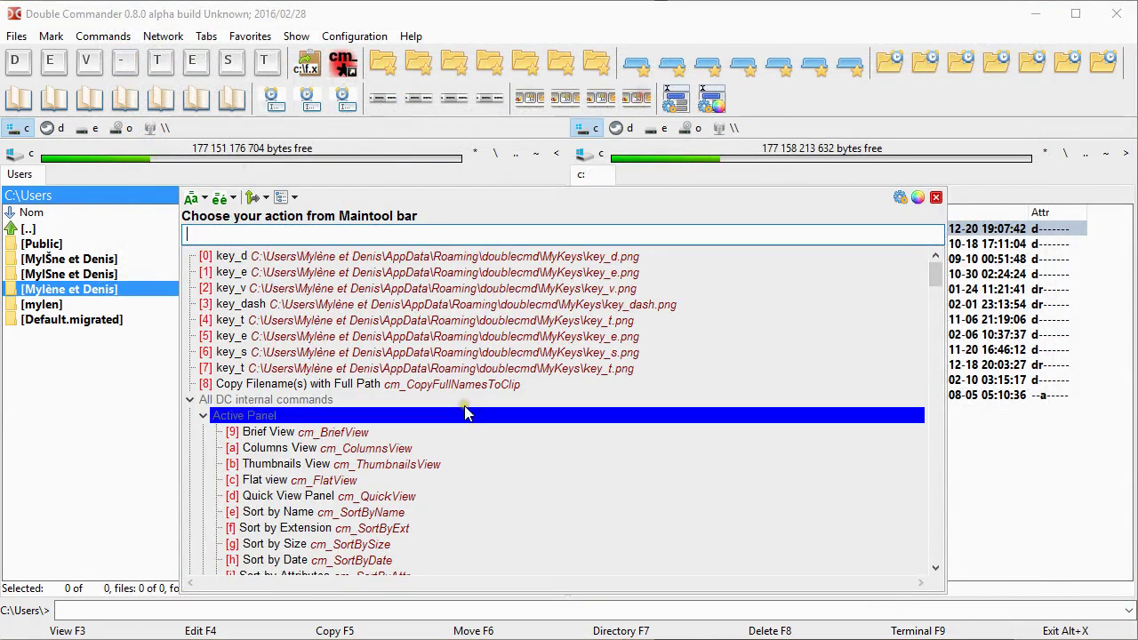
{"action": "left_click_drag", "start_coordinate": [934, 276], "coordinate": [931, 364]}
{"action": "left_click_drag", "start_coordinate": [926, 399], "coordinate": [924, 524]}
{"action": "key", "text": "Up"}
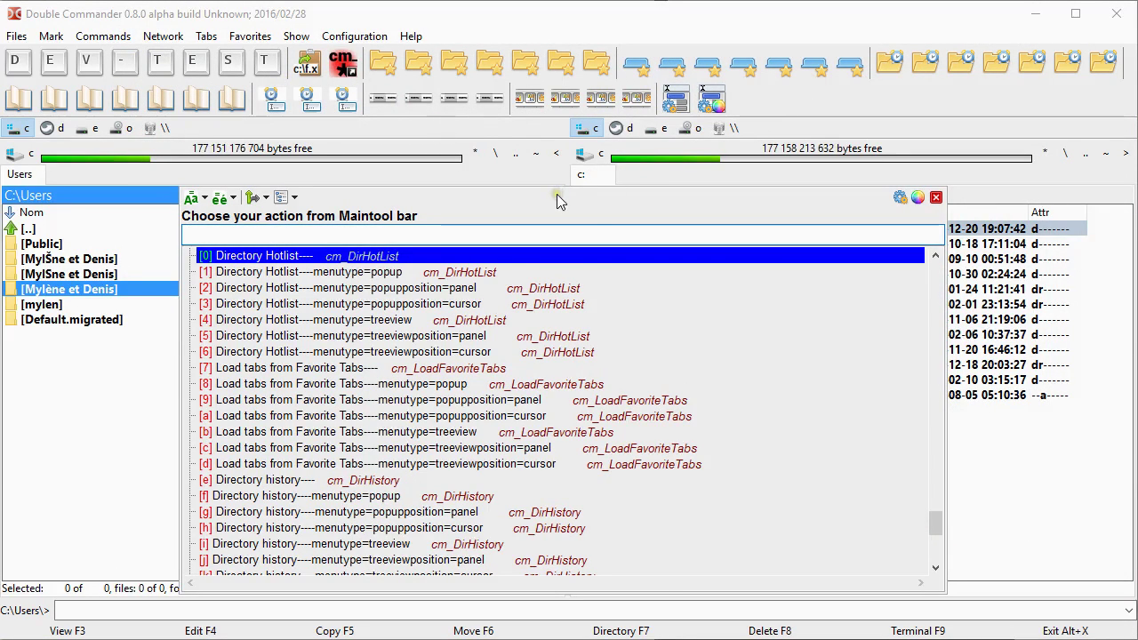
{"action": "key", "text": "Escape"}
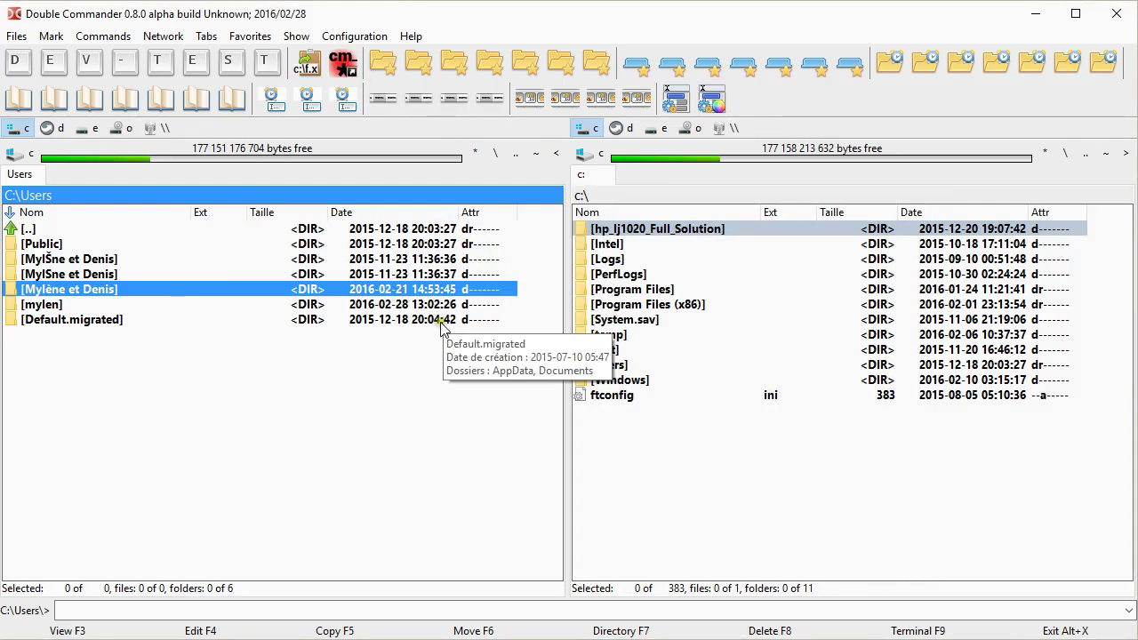
{"action": "double_click", "coordinate": [238, 197]}
Display the folder view history as a tree from the path bar, then dismiss it.
{"action": "key", "text": "Escape"}
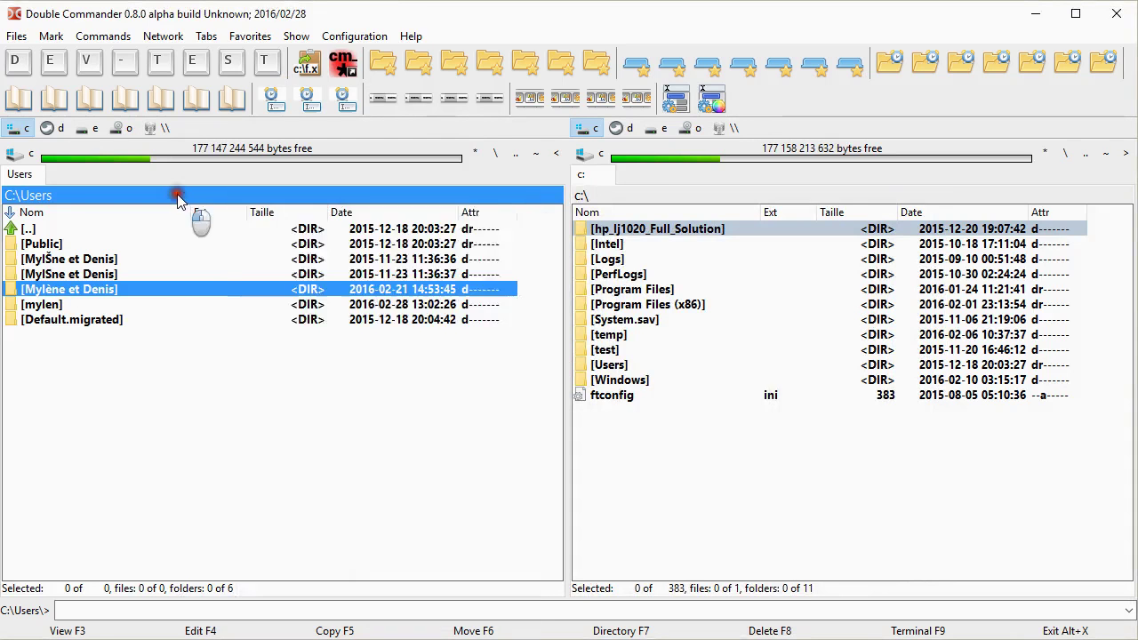
{"action": "double_click", "coordinate": [174, 199]}
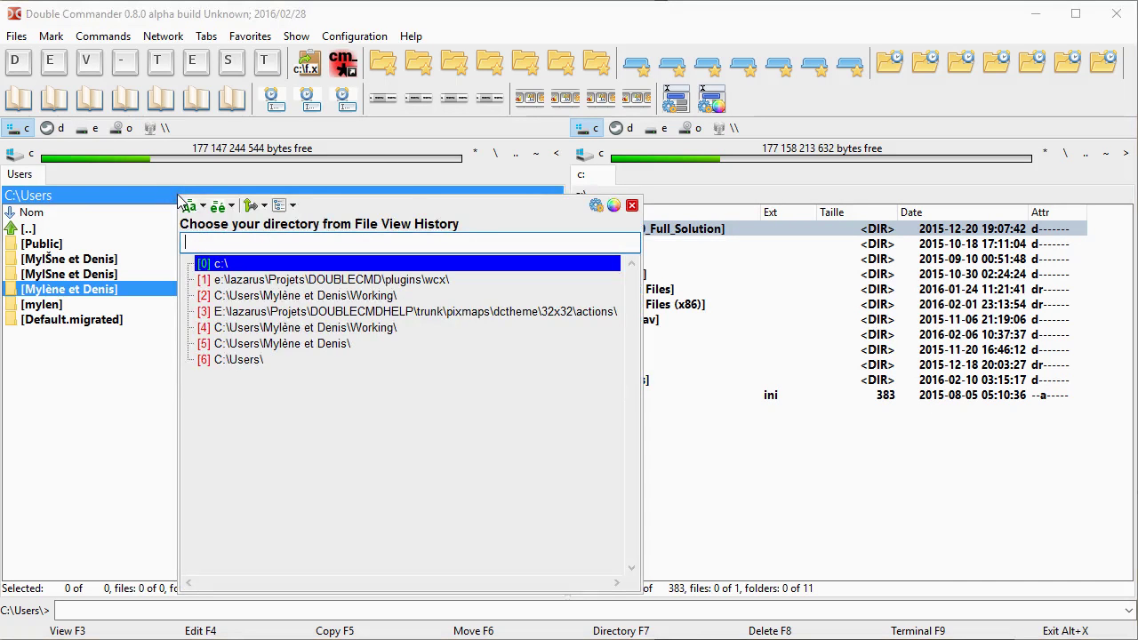
{"action": "key", "text": "Escape"}
Filter the directory hotlist tree by a person's name and go to the first matching TestFolder subfolder.
{"action": "key", "text": "ctrl+d"}
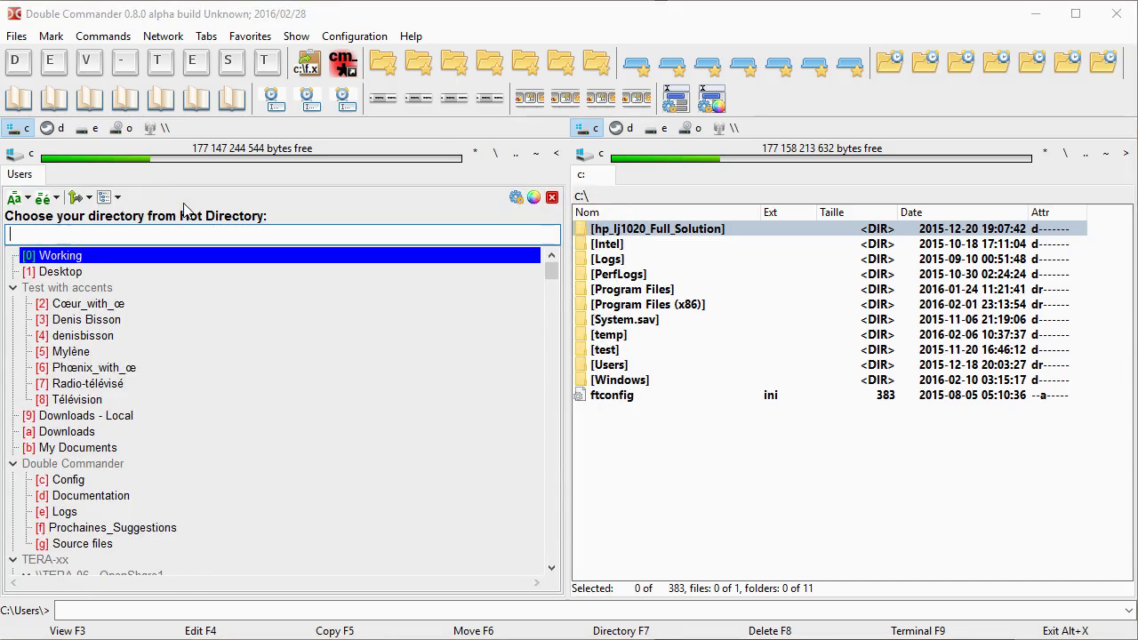
{"action": "type", "text": "denis"}
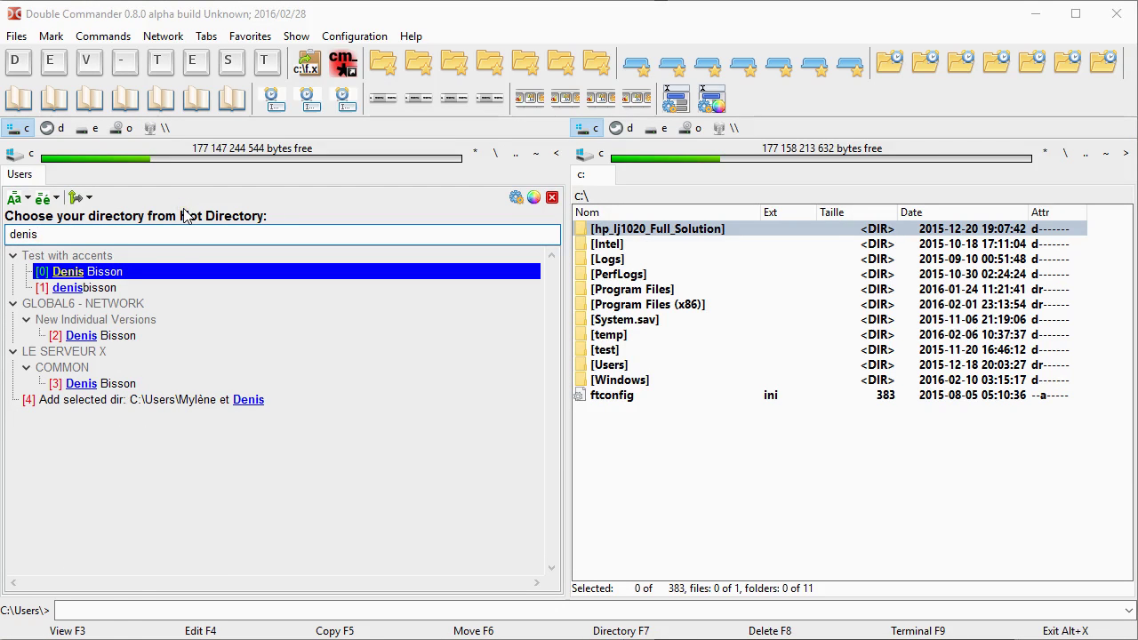
{"action": "key", "text": "Return"}
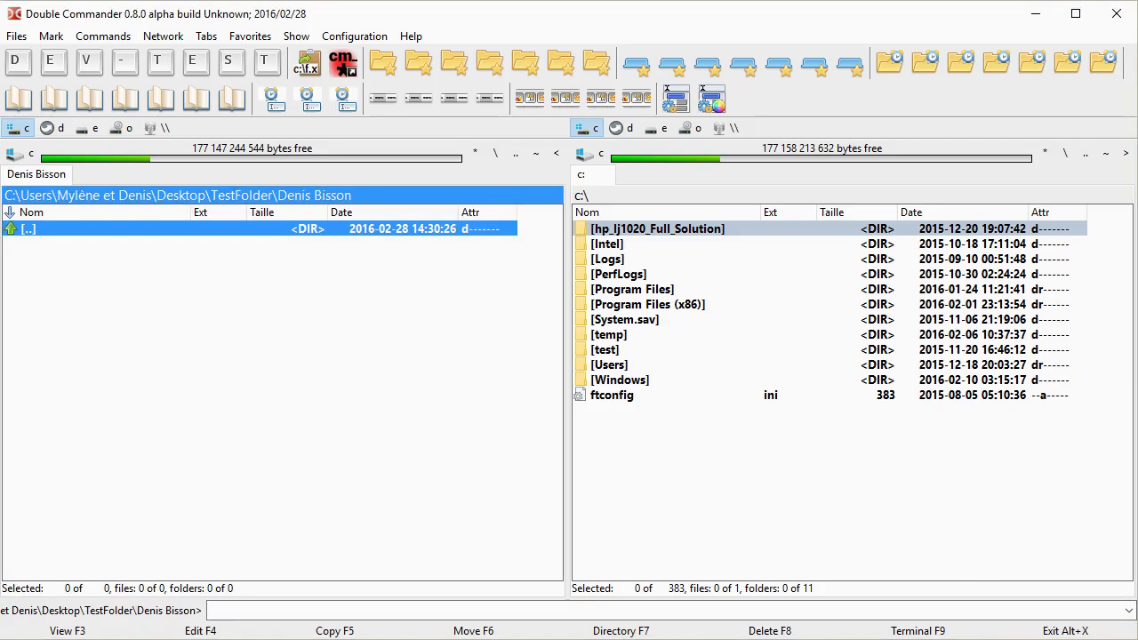